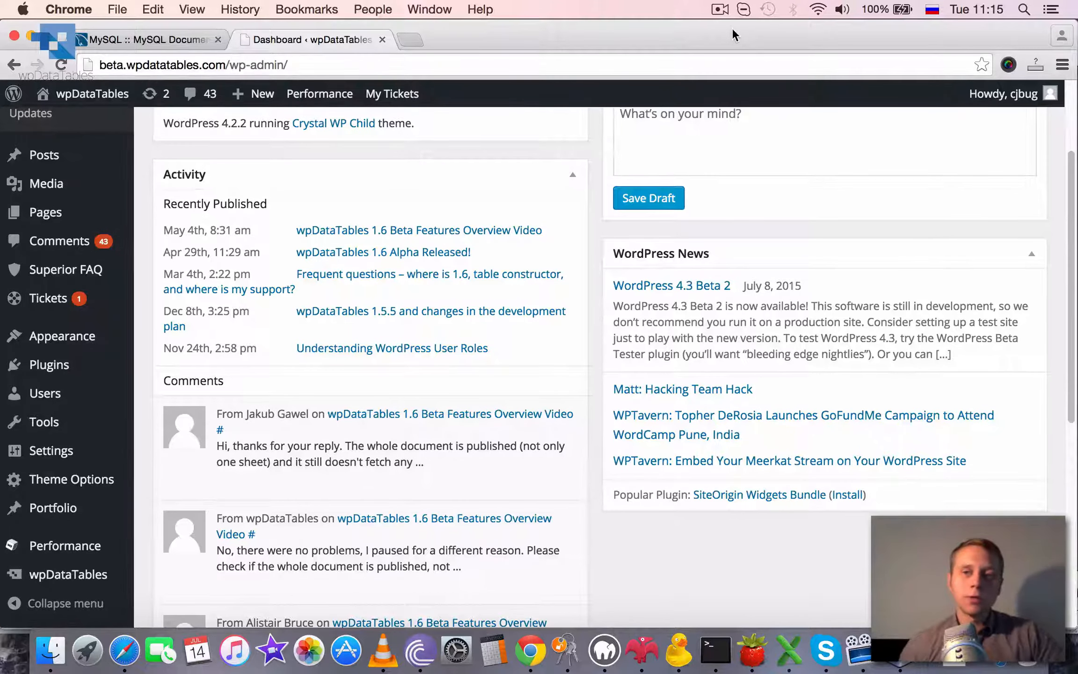
Step: Open the wpDataTable Constructor page of the wpDataTables plugin
{"action": "left_click_drag", "start_coordinate": [737, 28], "coordinate": [738, 27]}
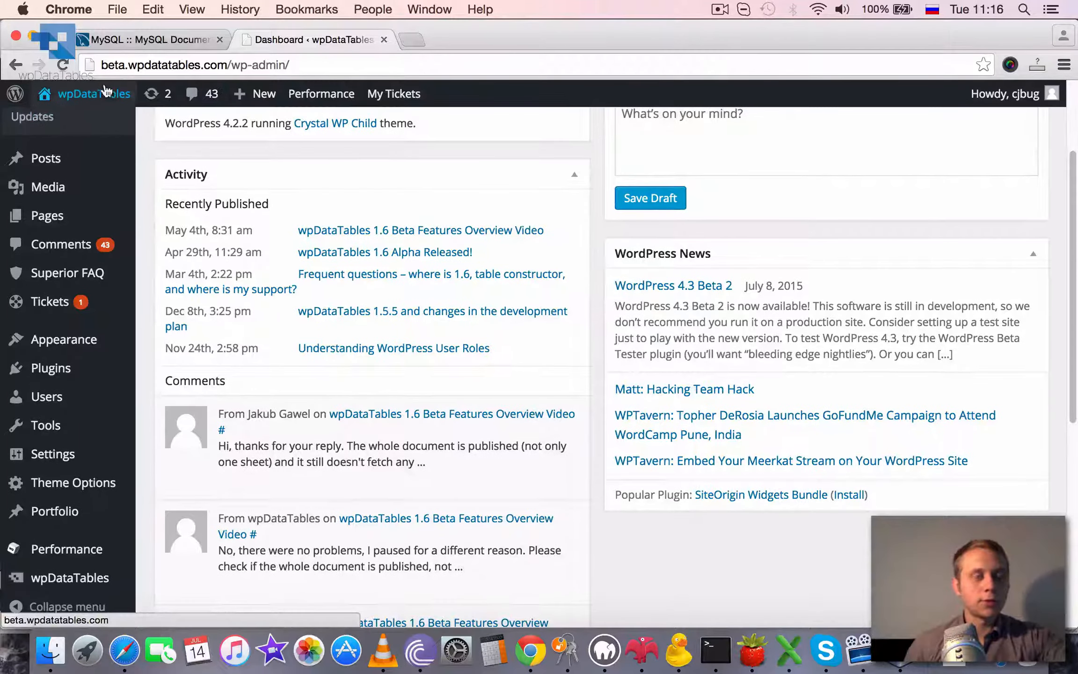
{"action": "mouse_move", "coordinate": [91, 85]}
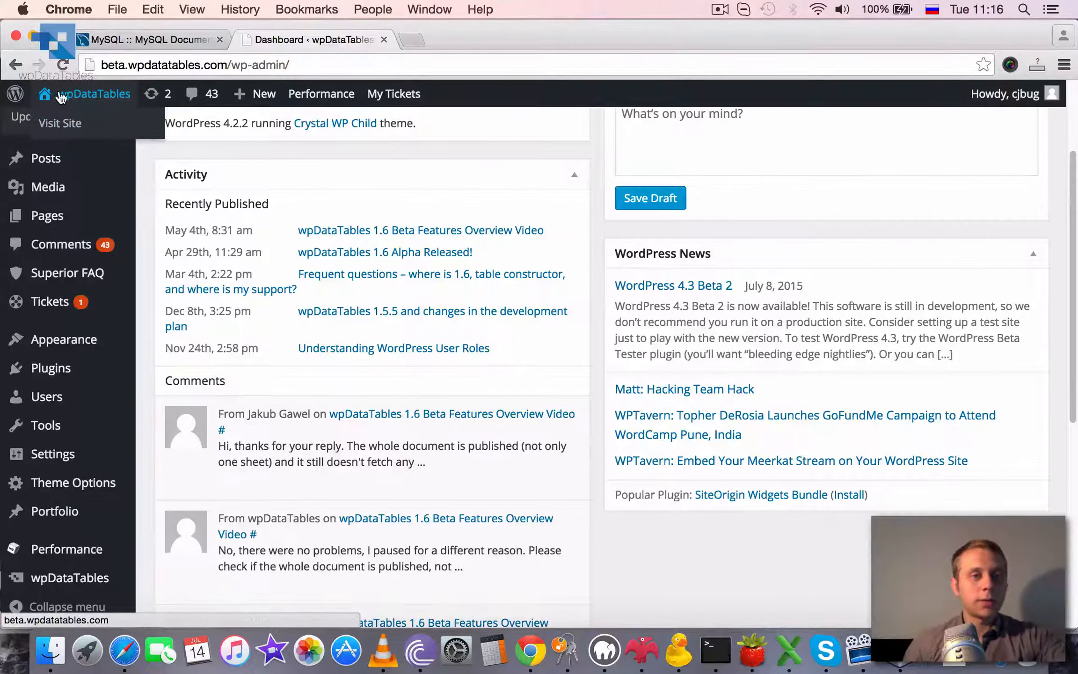
{"action": "mouse_move", "coordinate": [56, 187]}
{"action": "scroll", "coordinate": [52, 178], "scroll_direction": "down", "scroll_amount": 3}
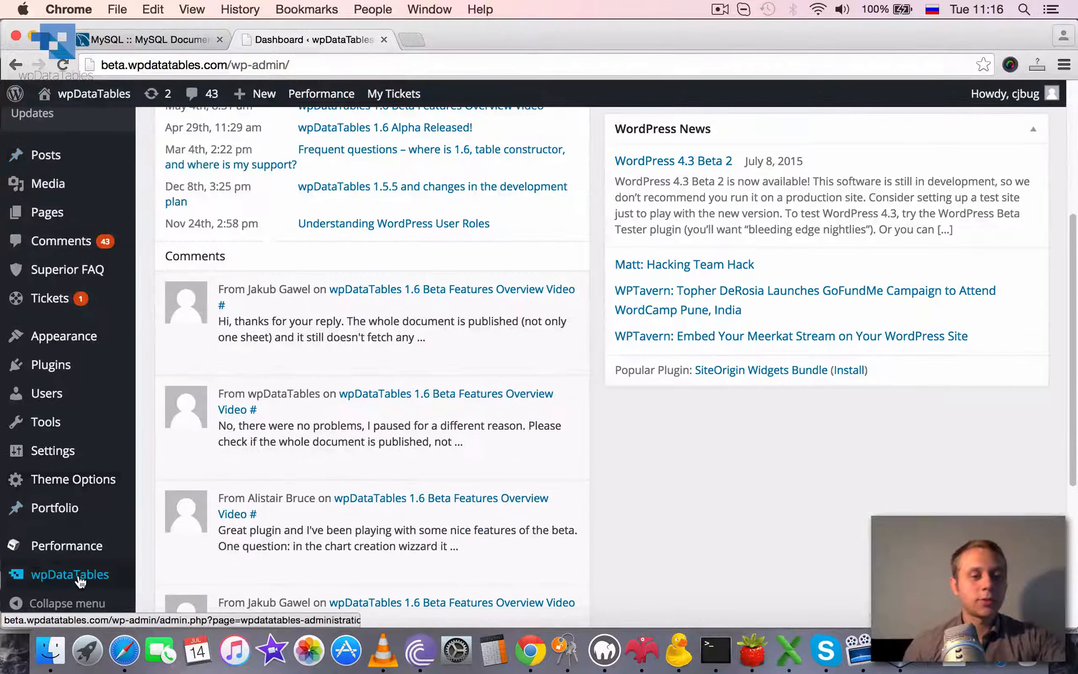
{"action": "mouse_move", "coordinate": [75, 574]}
{"action": "left_click", "coordinate": [191, 504]}
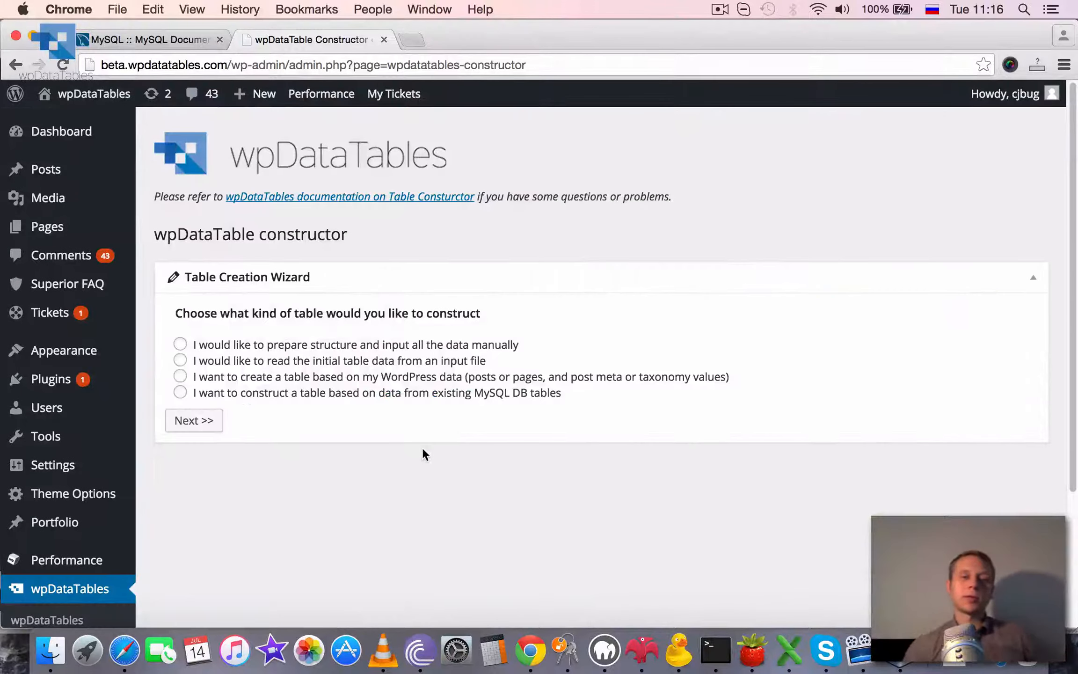
Step: Choose to prepare the table structure and input all the data manually, and continue the Table Creation Wizard
{"action": "left_click", "coordinate": [180, 344]}
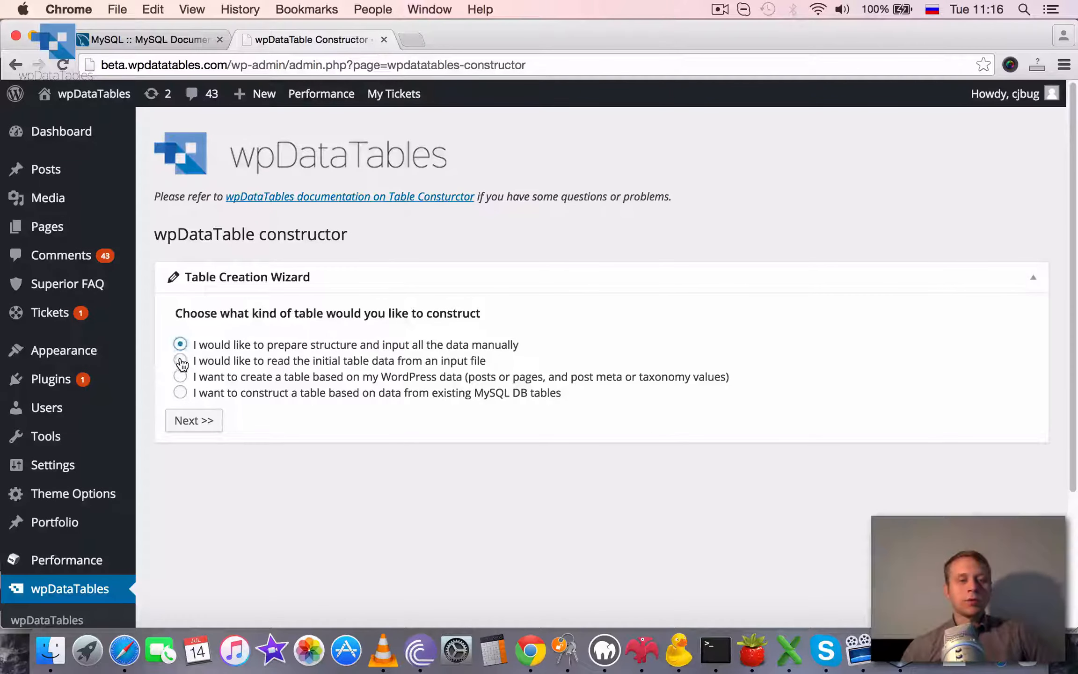
{"action": "left_click", "coordinate": [180, 360]}
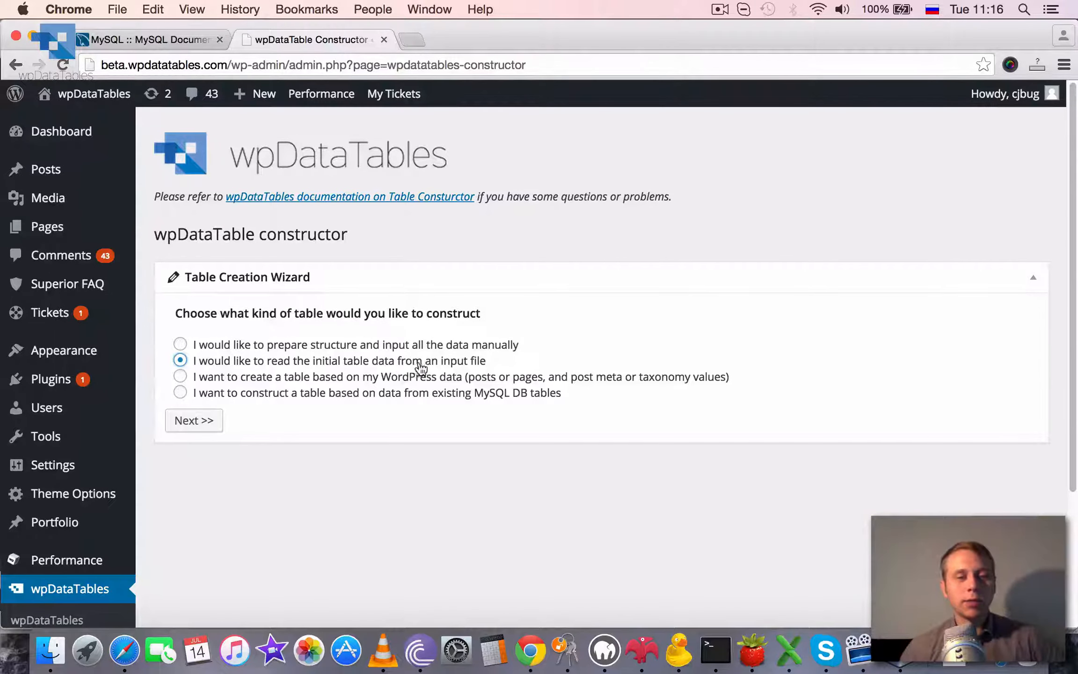
{"action": "left_click", "coordinate": [499, 345]}
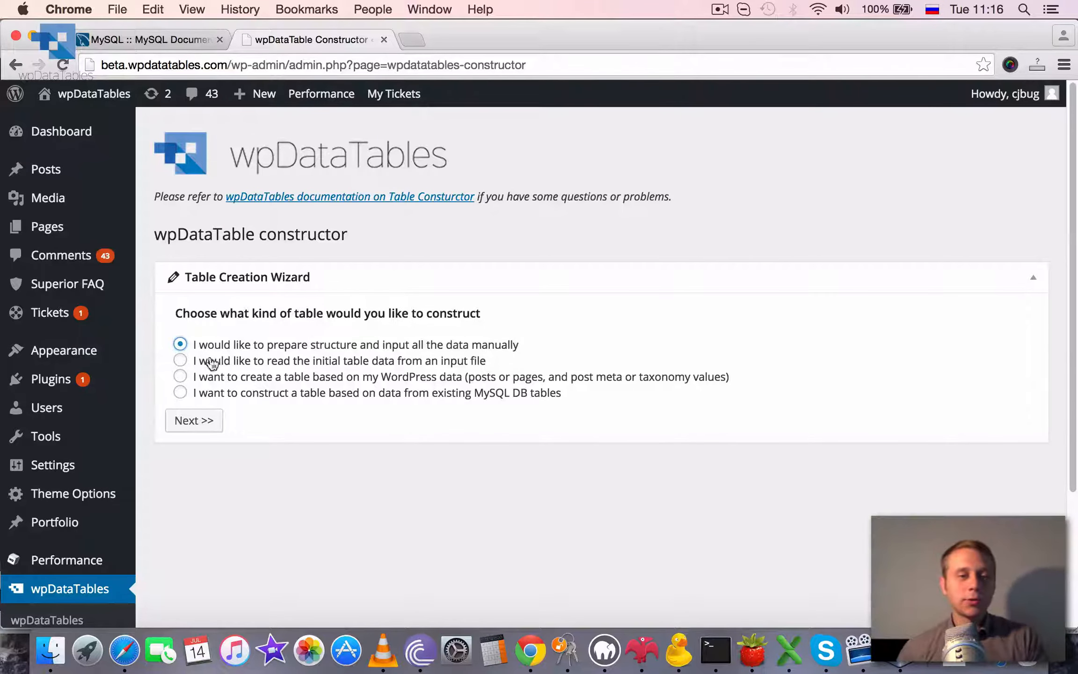
{"action": "triple_click", "coordinate": [186, 352]}
{"action": "left_click", "coordinate": [563, 327]}
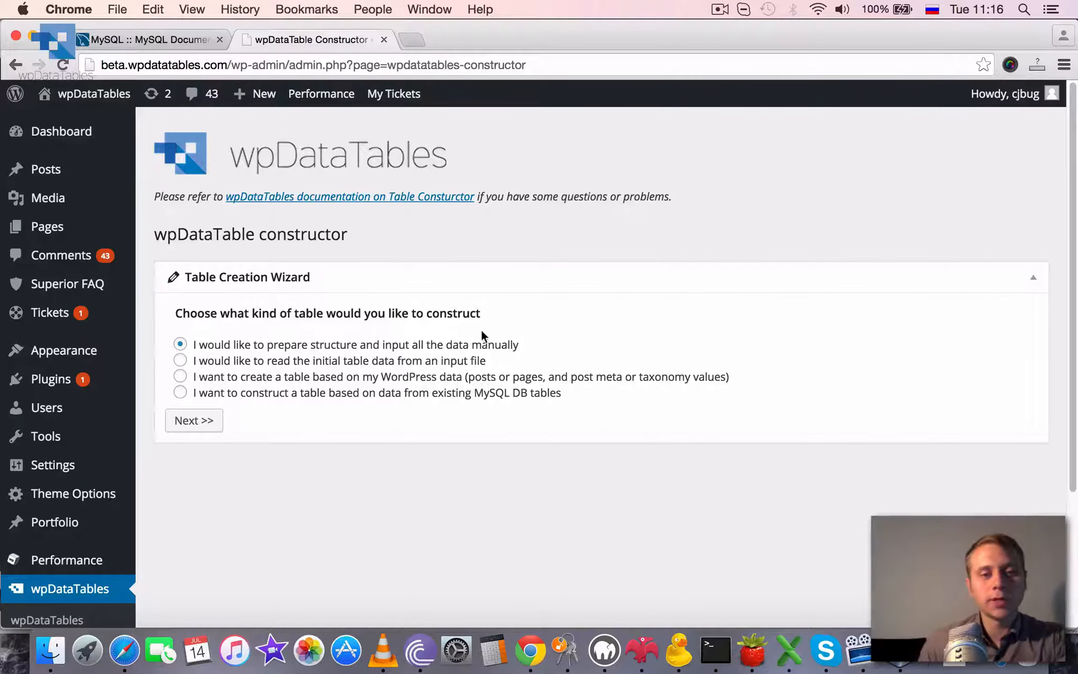
{"action": "left_click", "coordinate": [189, 419]}
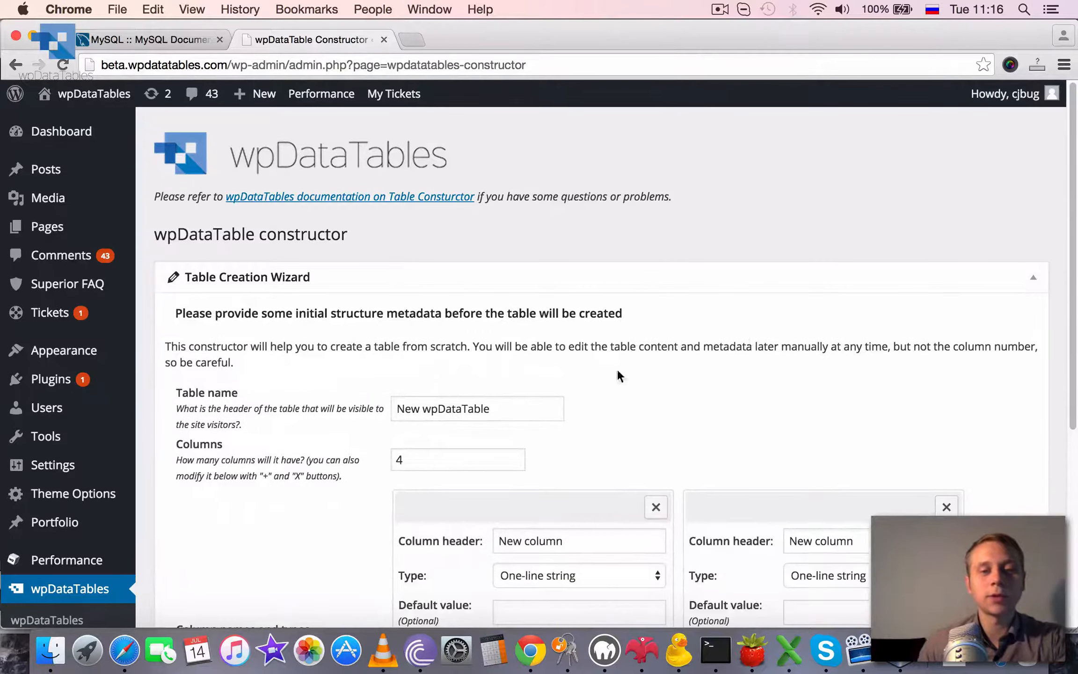
Step: Set the new table's name to "Dummy editable table"
{"action": "scroll", "coordinate": [678, 360], "scroll_direction": "down", "scroll_amount": 5}
{"action": "scroll", "coordinate": [679, 318], "scroll_direction": "down", "scroll_amount": 1}
{"action": "scroll", "coordinate": [562, 248], "scroll_direction": "up", "scroll_amount": 1}
{"action": "left_click_drag", "start_coordinate": [519, 202], "coordinate": [213, 174]}
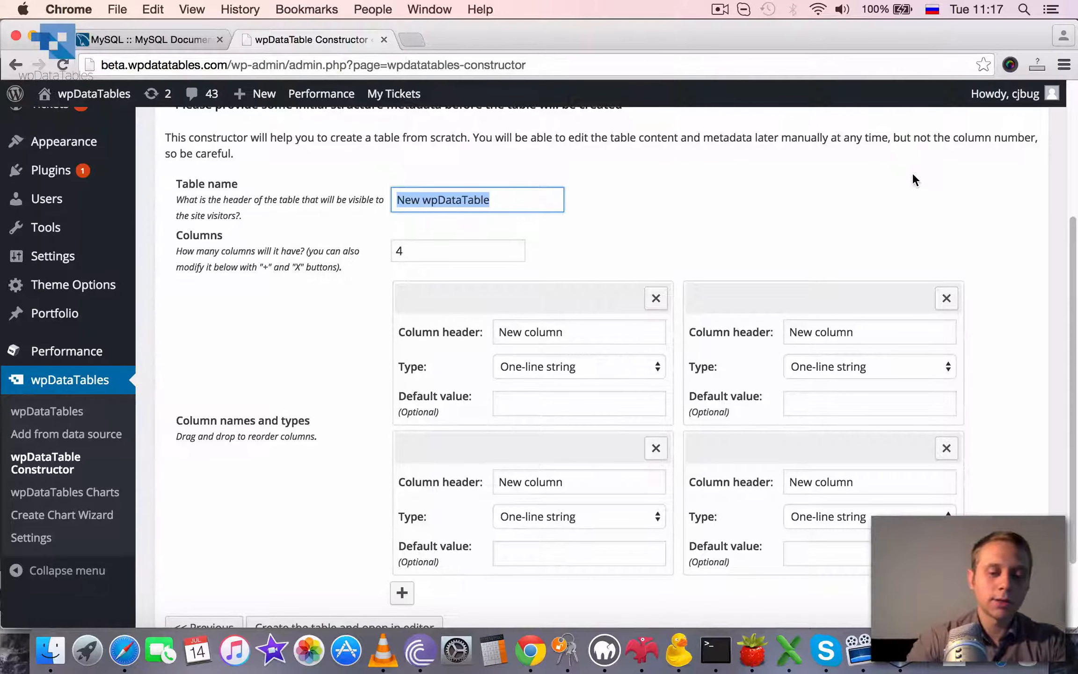
{"action": "type", "text": "Вгььн "}
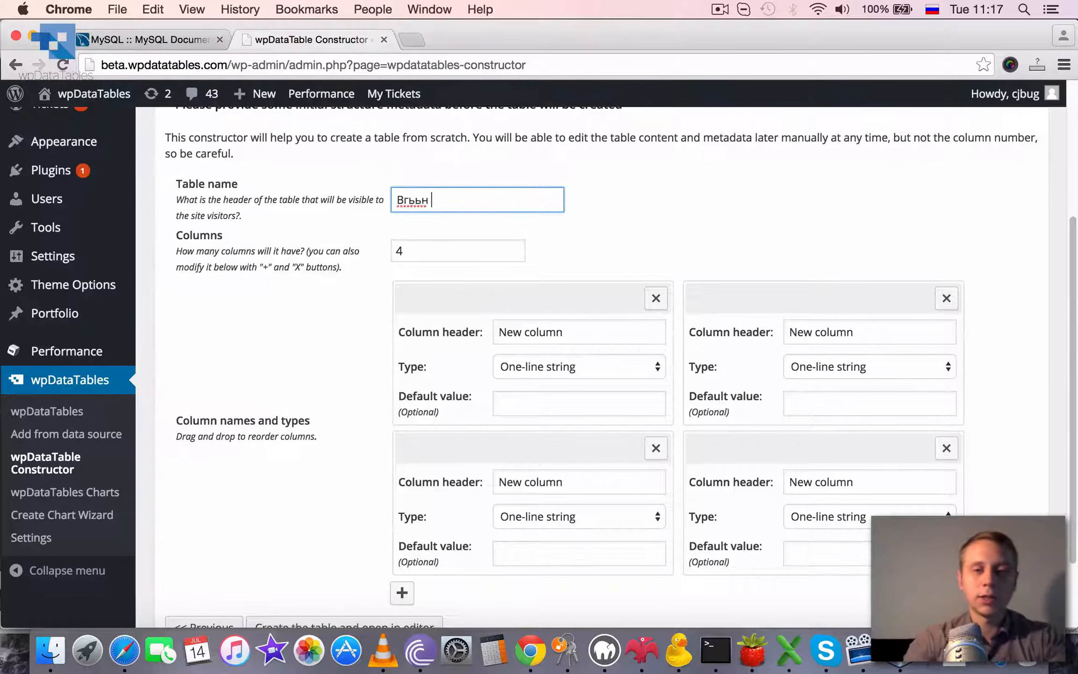
{"action": "type", "text": "ув"}
{"action": "key", "text": "super+a"}
{"action": "key", "text": "super+space"}
{"action": "type", "text": "D"}
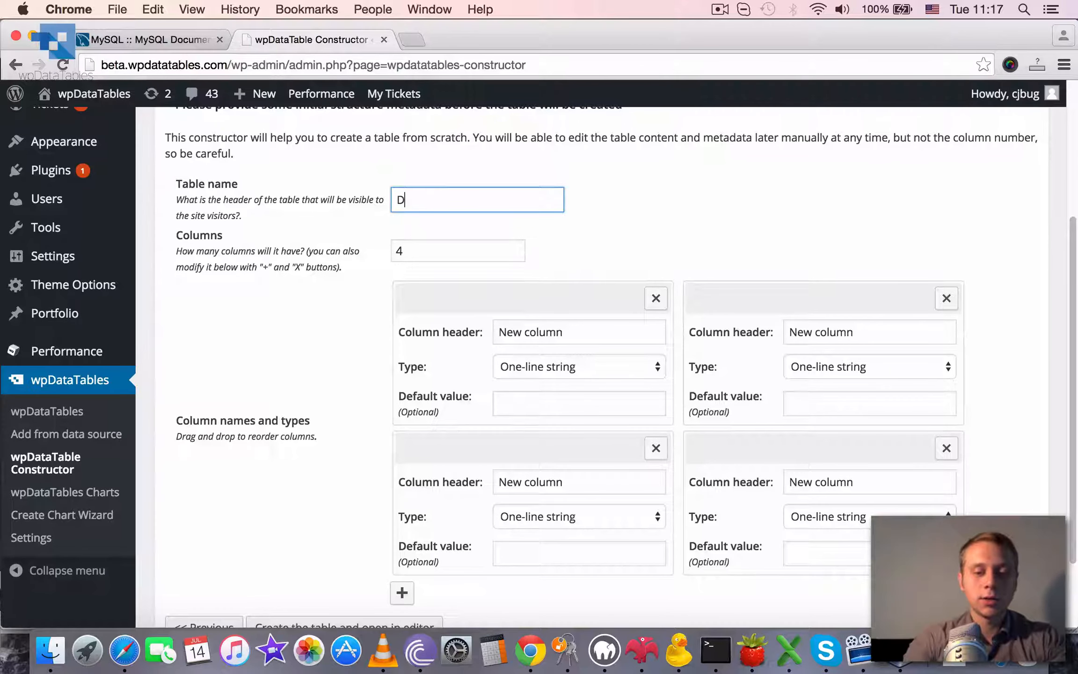
{"action": "type", "text": "ummy editable table"}
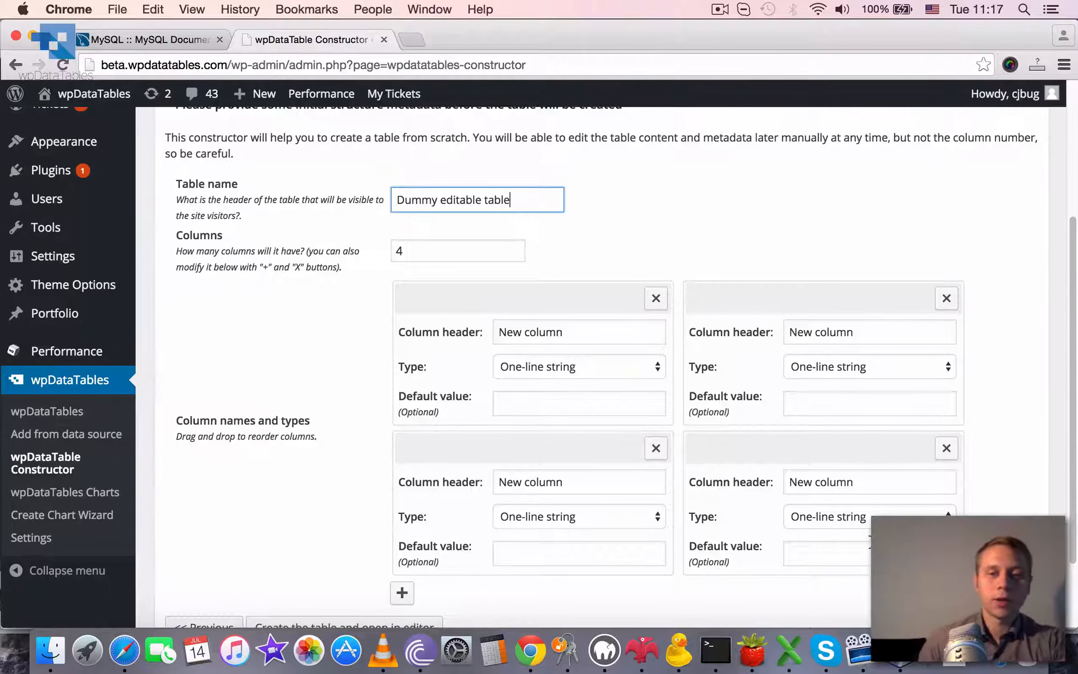
Step: Set the first two column headers to "First name" and "Last name"
{"action": "left_click", "coordinate": [595, 332]}
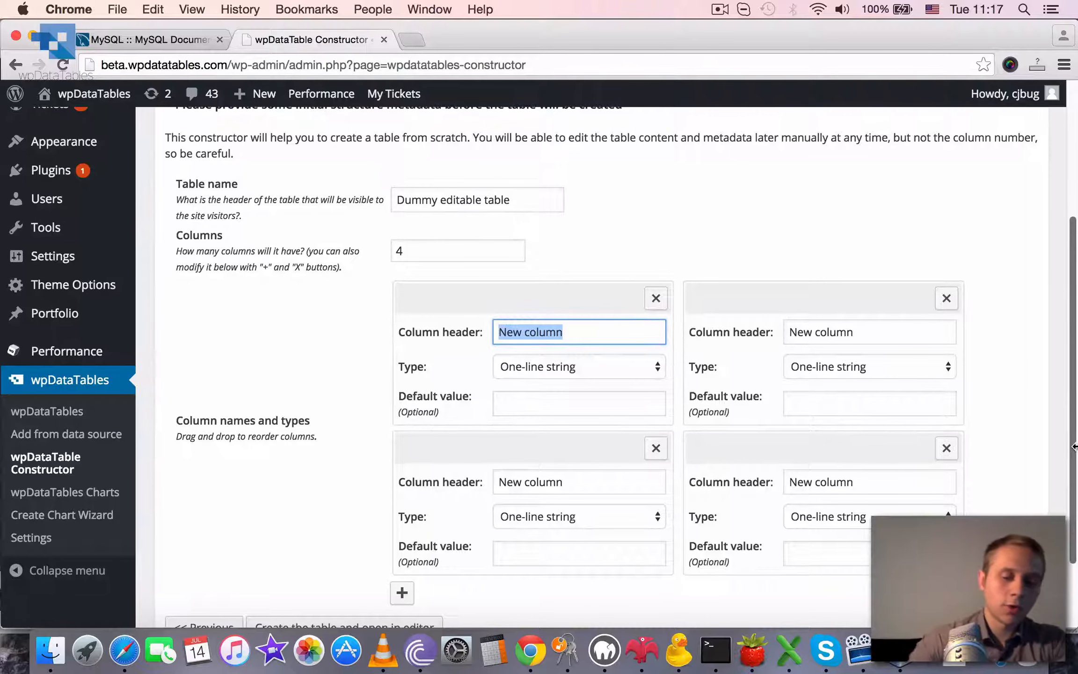
{"action": "type", "text": "Nam"}
{"action": "key", "text": "BackSpace"}
{"action": "key", "text": "BackSpace"}
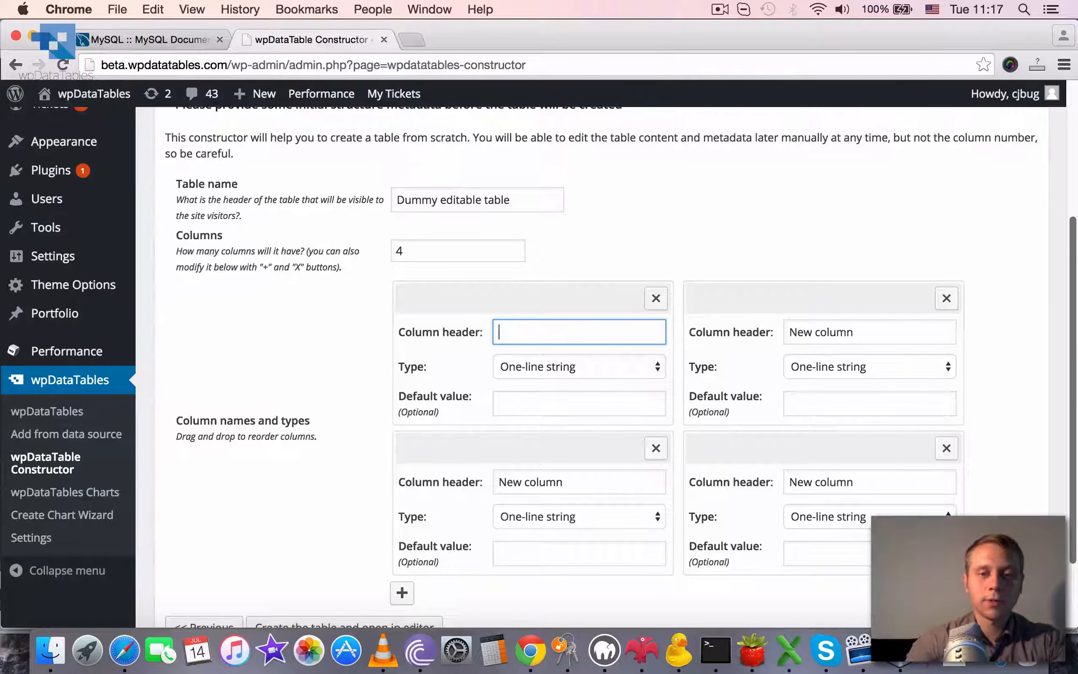
{"action": "type", "text": "First name"}
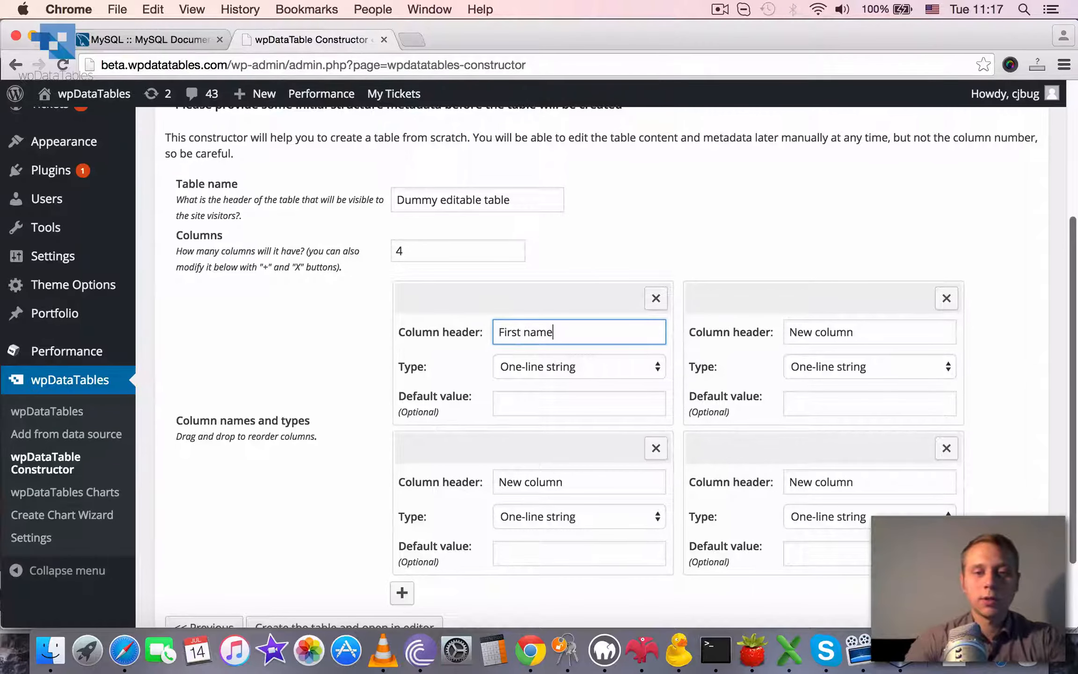
{"action": "left_click", "coordinate": [895, 329]}
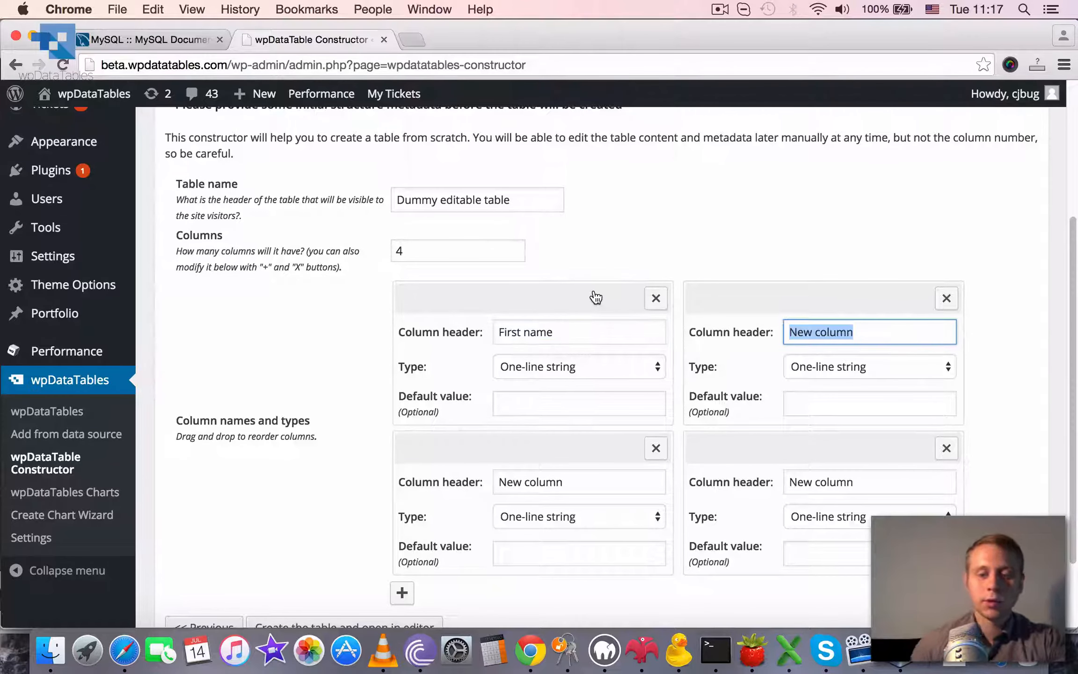
{"action": "type", "text": "Last na"}
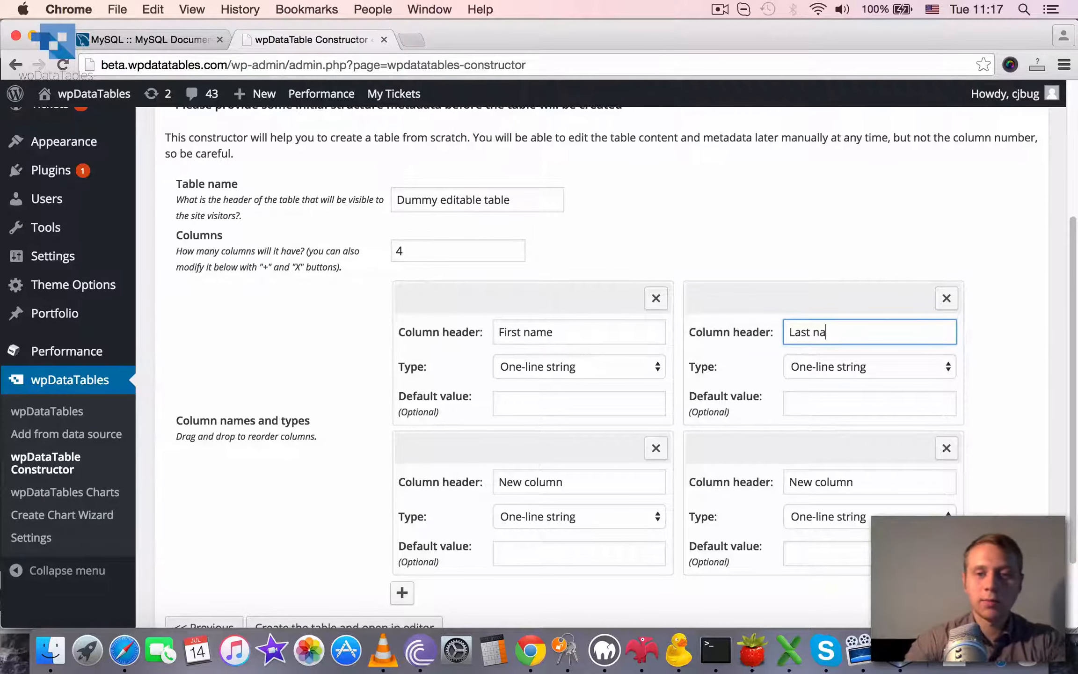
{"action": "type", "text": "me"}
Step: Set the third column's header to "Birth date" and its type to Date
{"action": "scroll", "coordinate": [554, 384], "scroll_direction": "down", "scroll_amount": 2}
{"action": "left_click", "coordinate": [578, 420]}
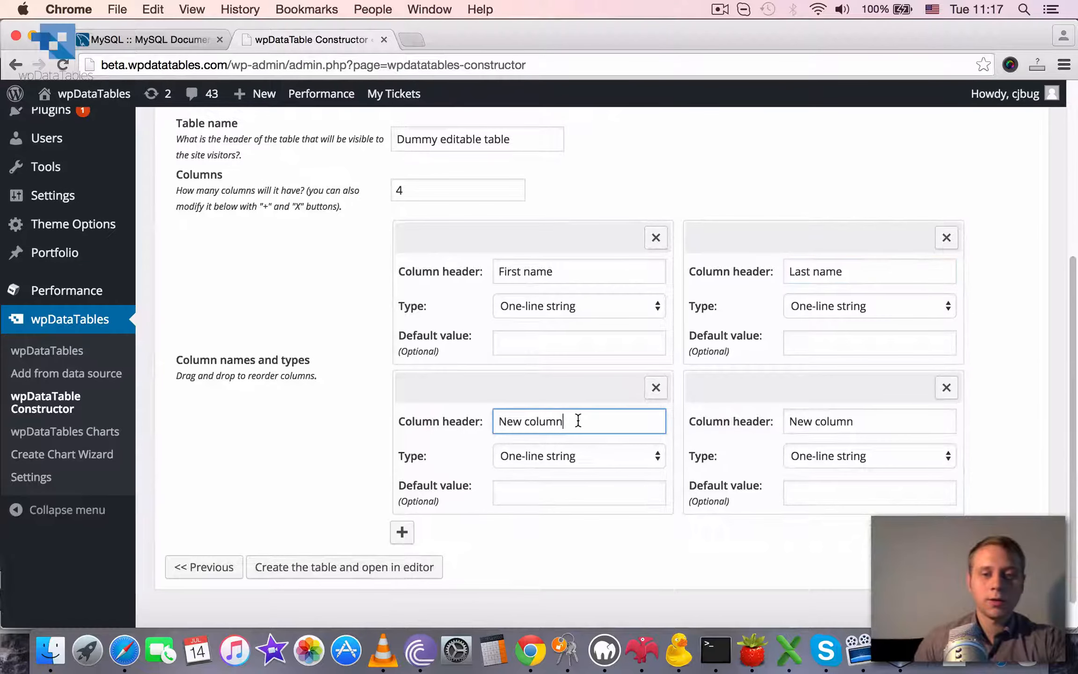
{"action": "left_click_drag", "start_coordinate": [579, 420], "coordinate": [380, 426]}
{"action": "type", "text": "Bi"}
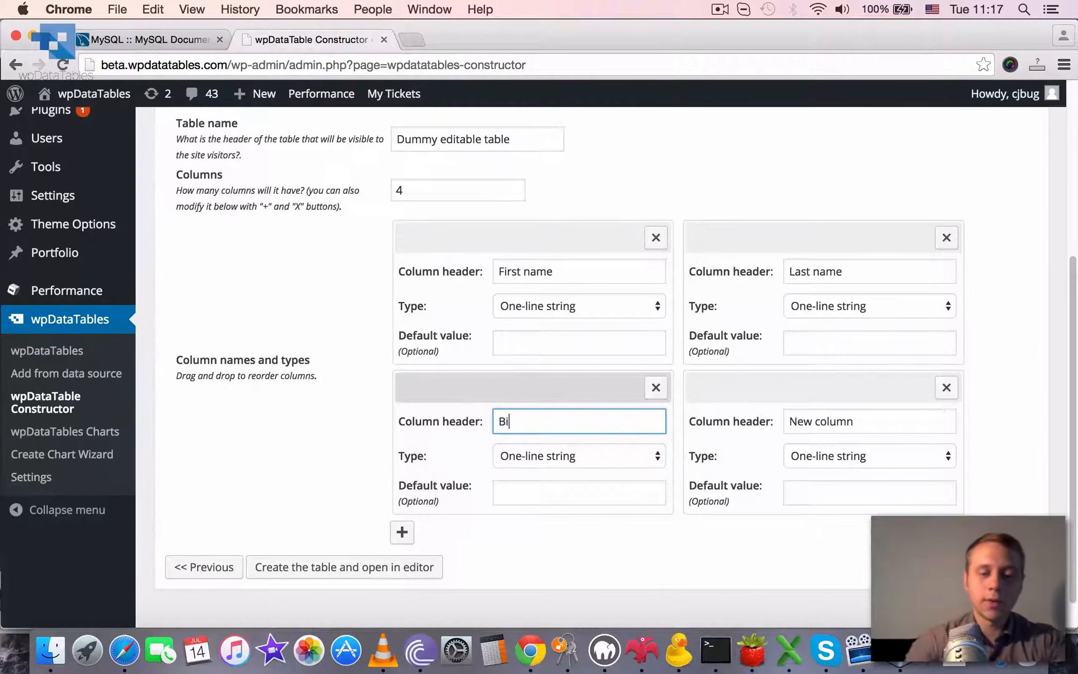
{"action": "type", "text": "rth date"}
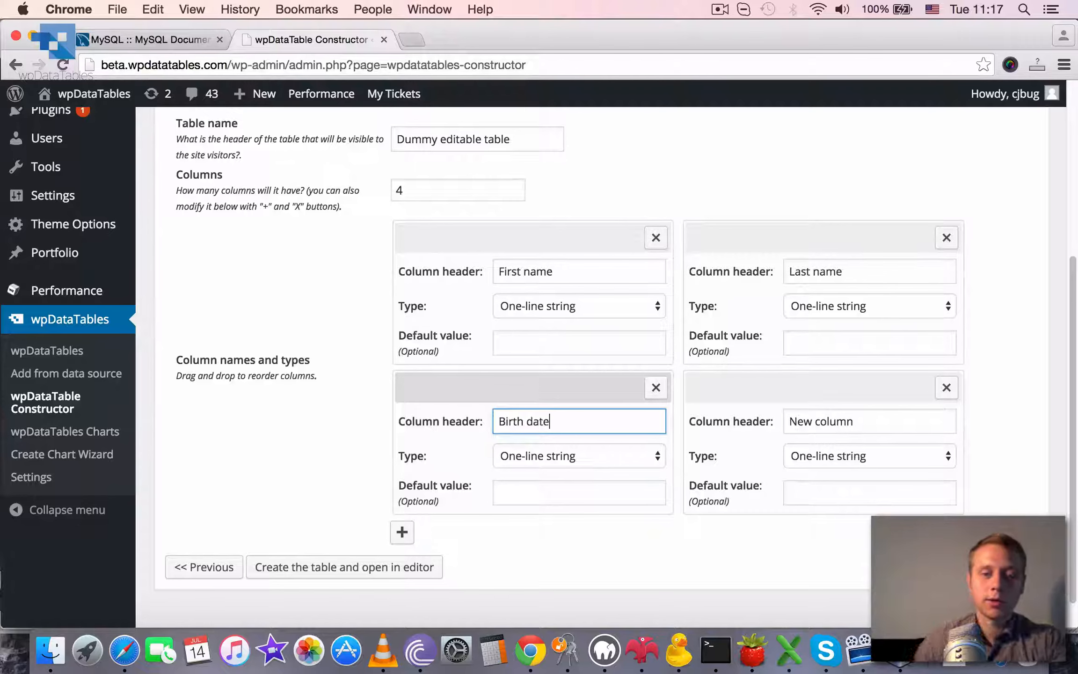
{"action": "left_click", "coordinate": [562, 454]}
{"action": "left_click", "coordinate": [559, 543]}
Step: Set the fourth column's header to "Age" and type to Integer, and create the table and open it in the editor
{"action": "scroll", "coordinate": [755, 414], "scroll_direction": "down", "scroll_amount": 1}
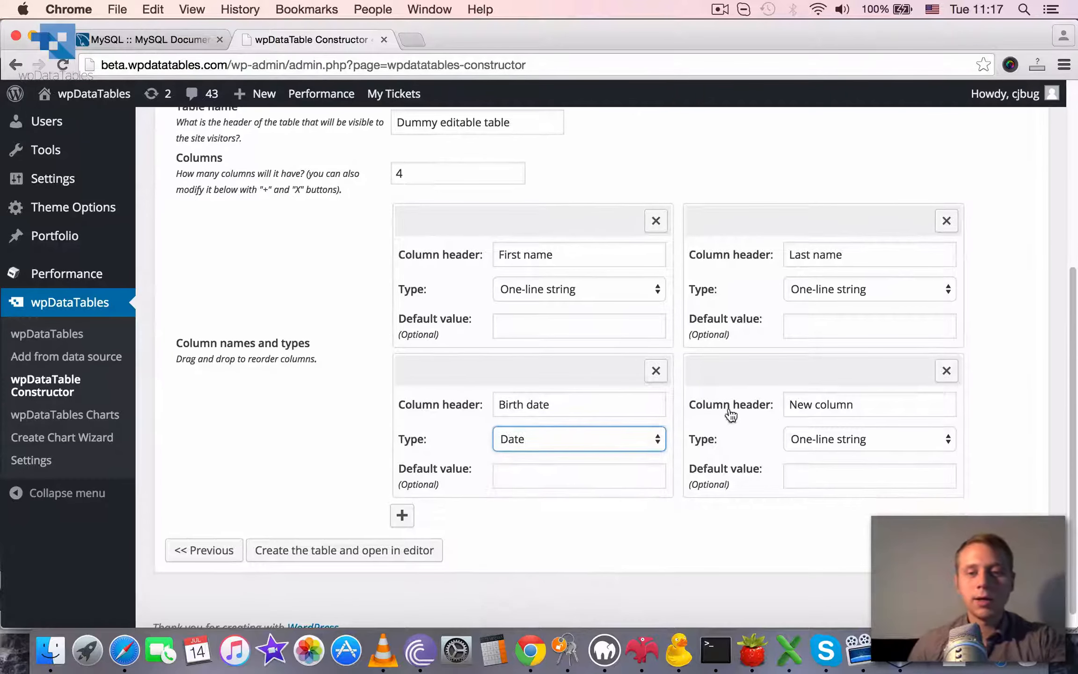
{"action": "left_click", "coordinate": [903, 405]}
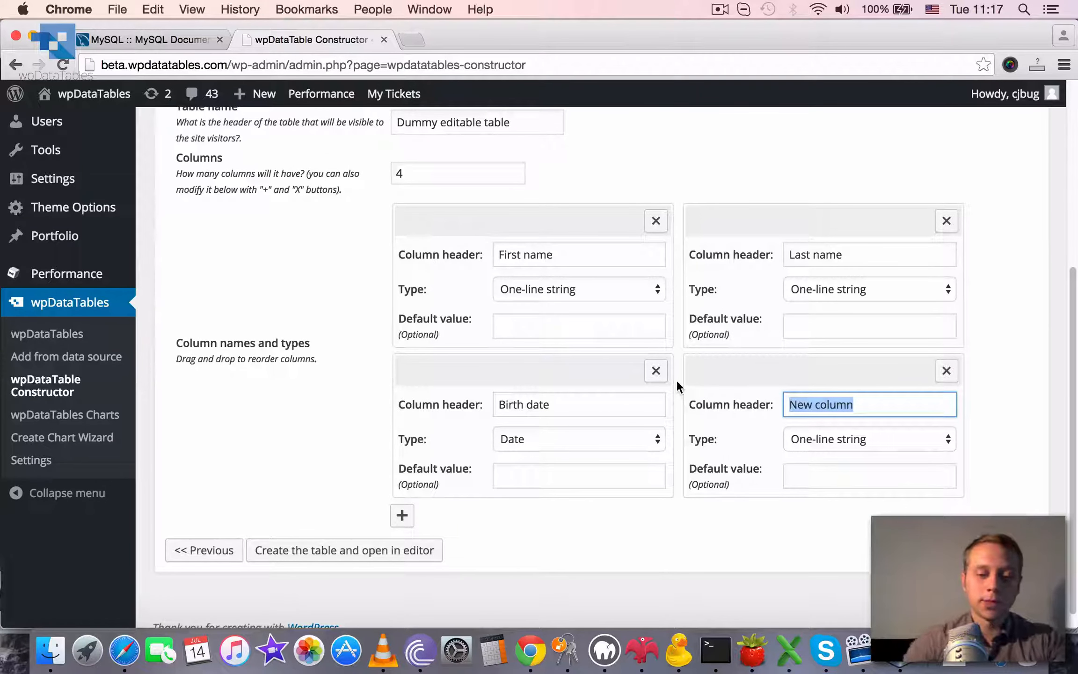
{"action": "type", "text": "Age"}
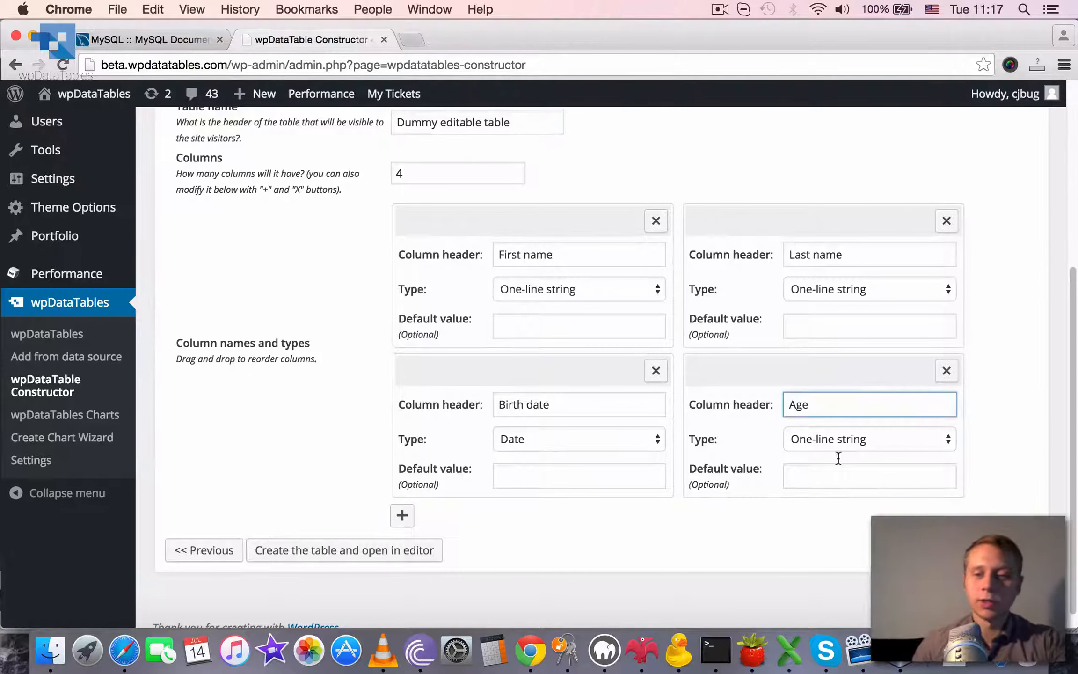
{"action": "left_click", "coordinate": [841, 437]}
{"action": "left_click", "coordinate": [823, 499]}
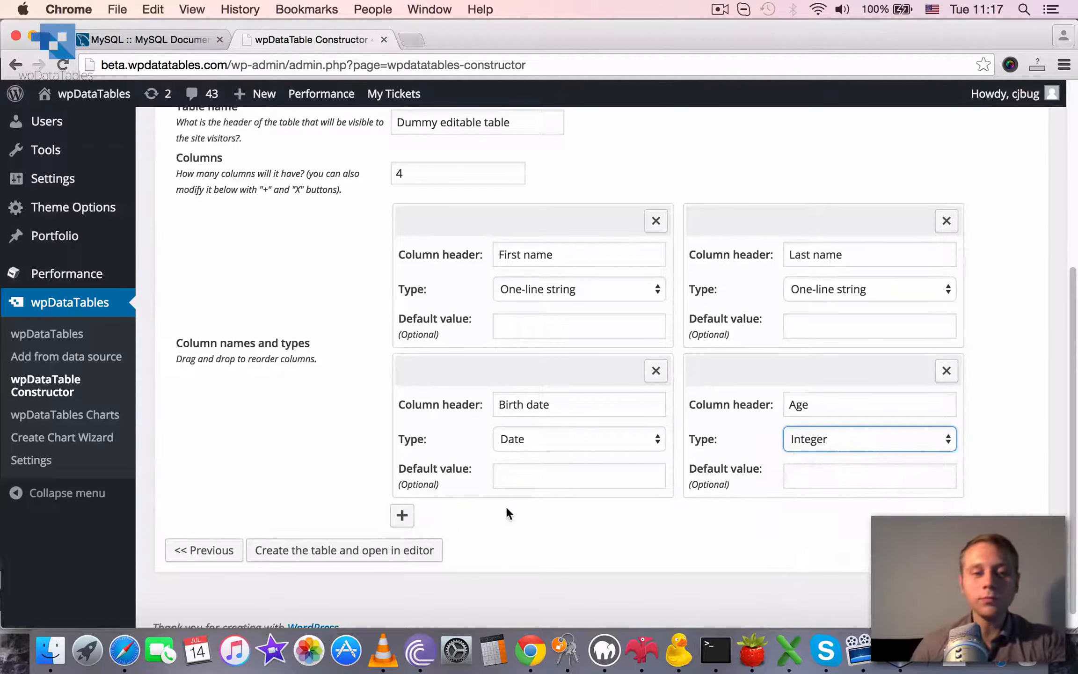
{"action": "left_click", "coordinate": [385, 554]}
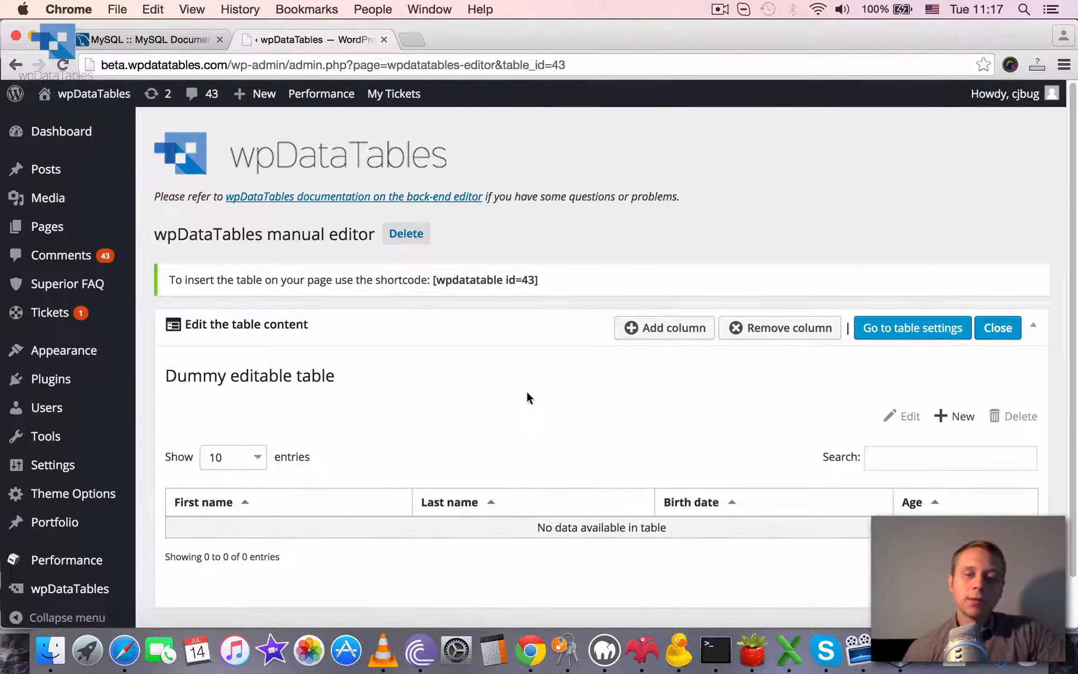
Step: Start a new table entry and fill in the person's first name and last name
{"action": "scroll", "coordinate": [568, 386], "scroll_direction": "down", "scroll_amount": 1}
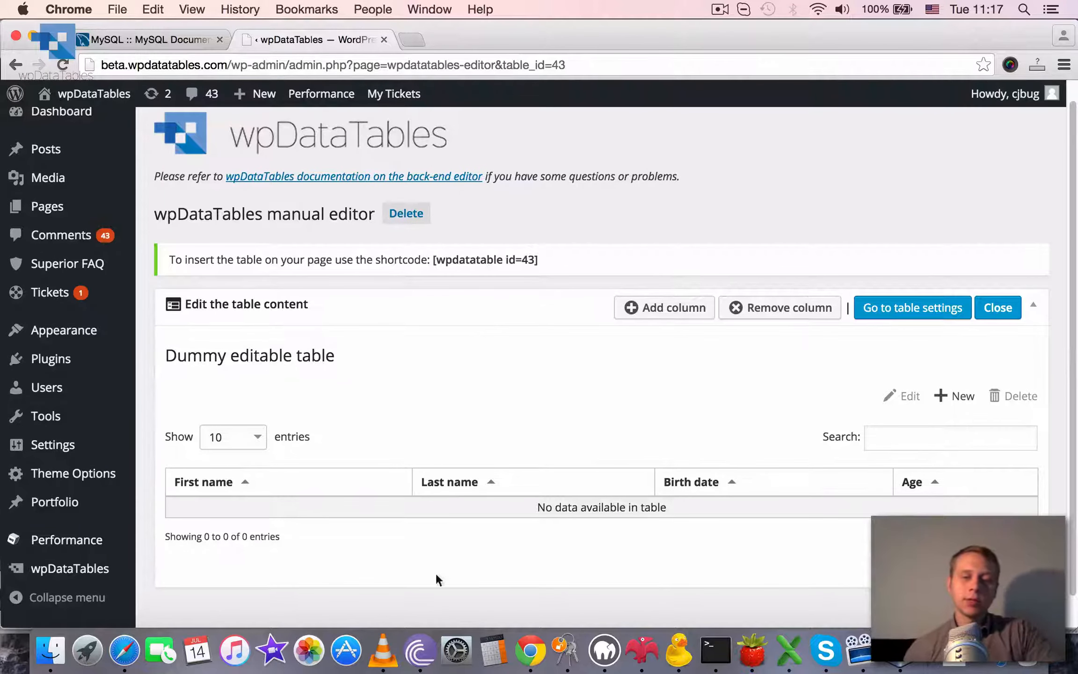
{"action": "scroll", "coordinate": [449, 557], "scroll_direction": "down", "scroll_amount": 1}
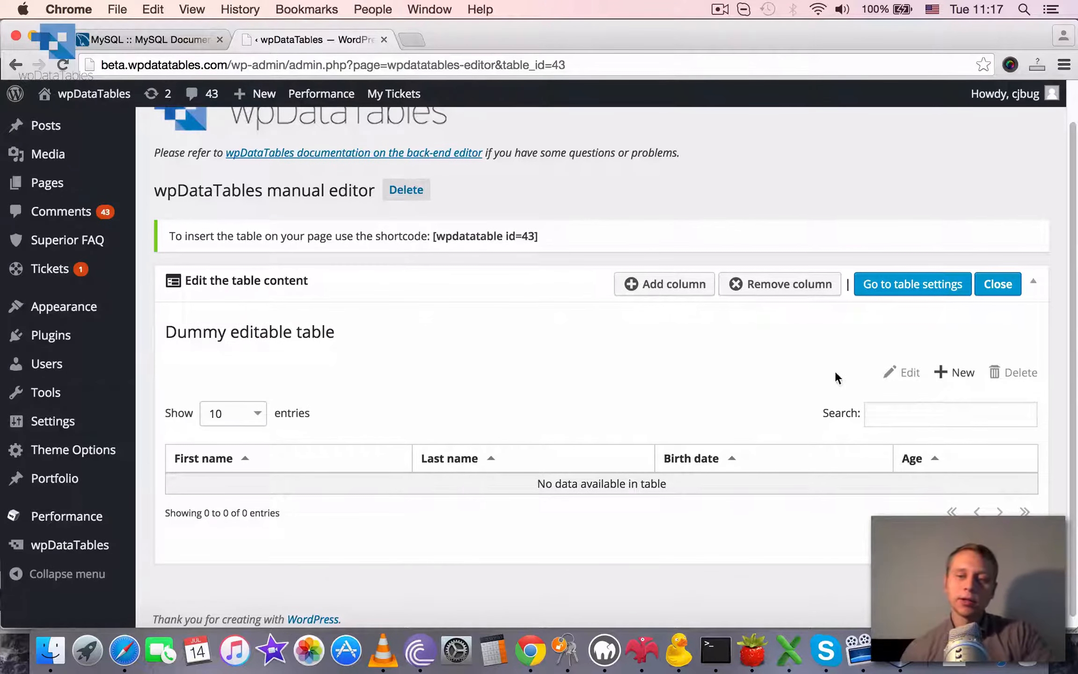
{"action": "left_click", "coordinate": [954, 377]}
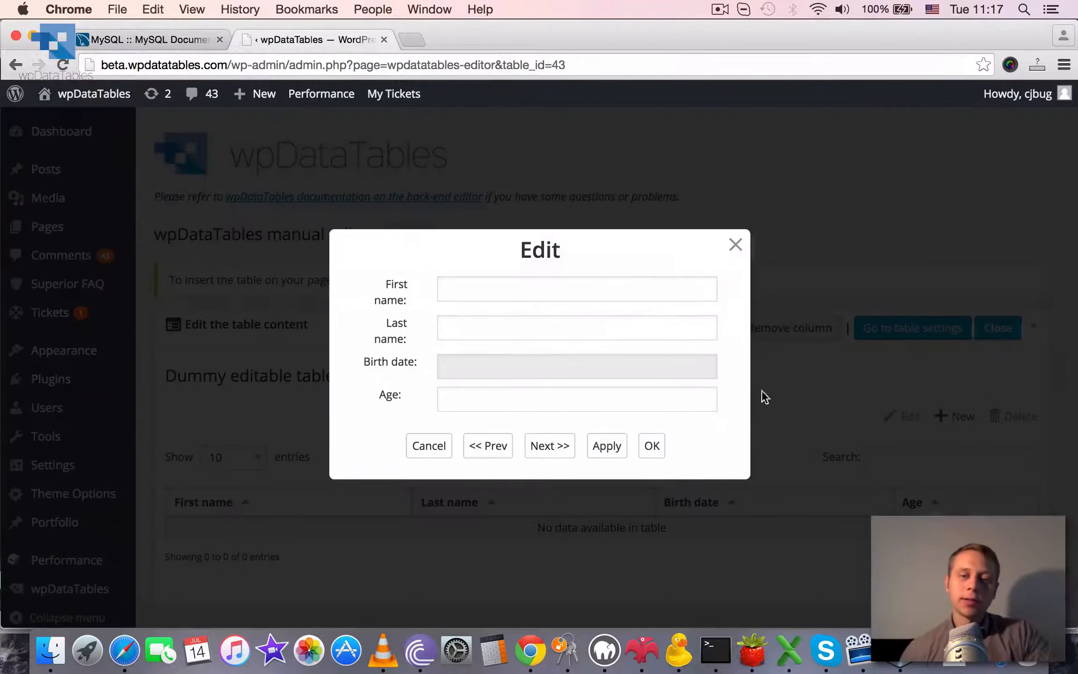
{"action": "left_click", "coordinate": [460, 284]}
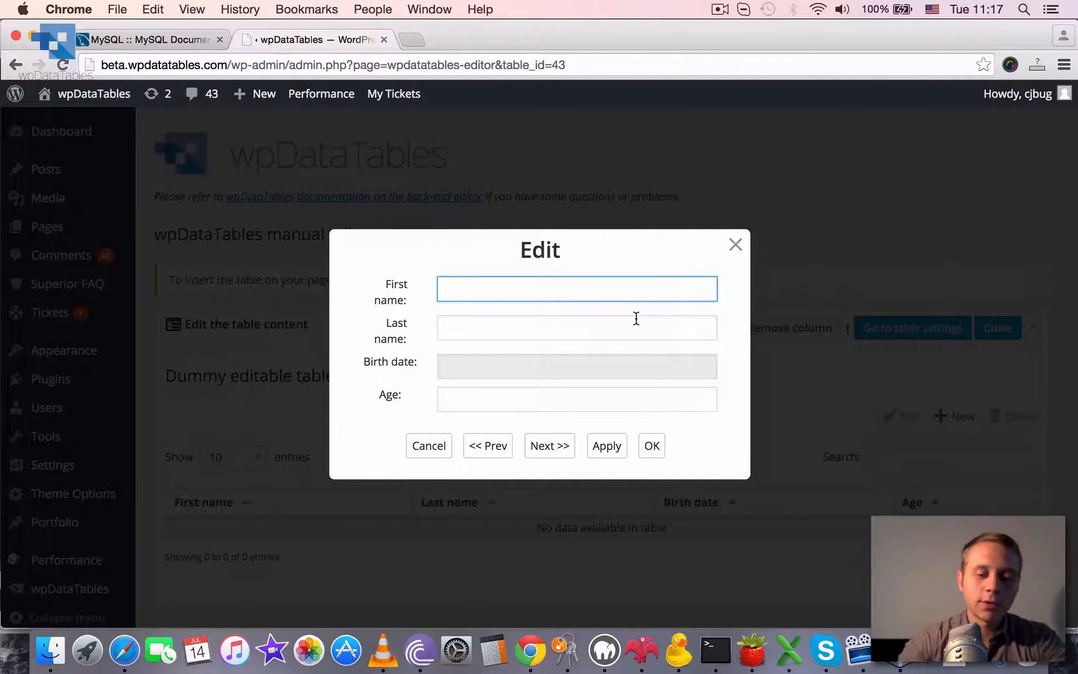
{"action": "type", "text": "John"}
{"action": "key", "text": "Tab"}
{"action": "type", "text": "S"}
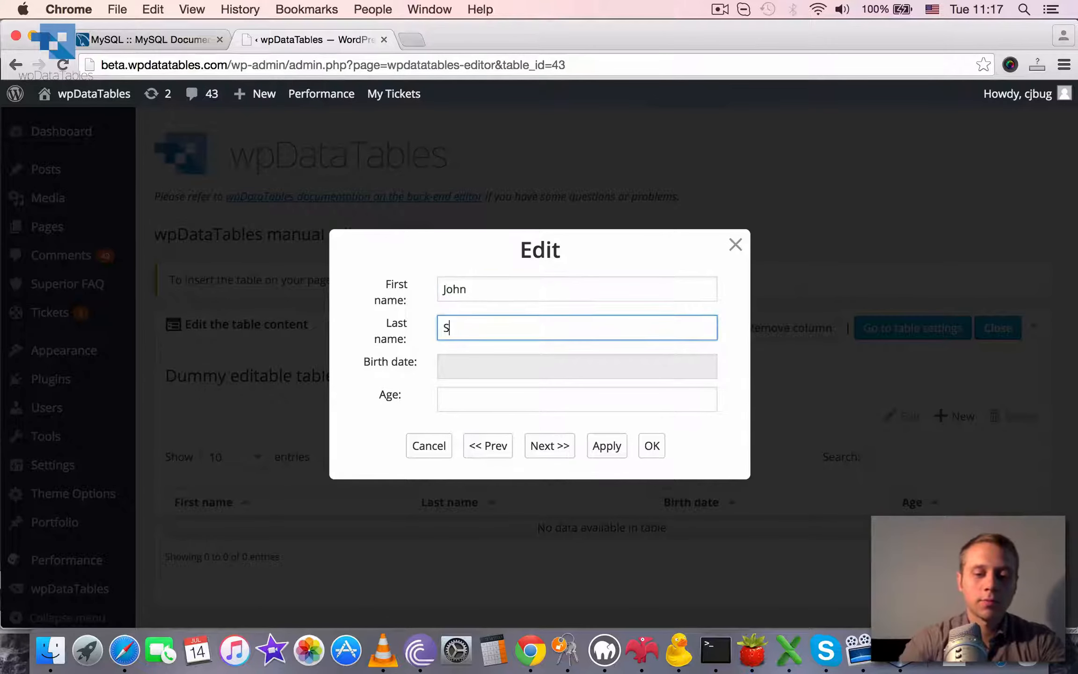
{"action": "type", "text": "mith"}
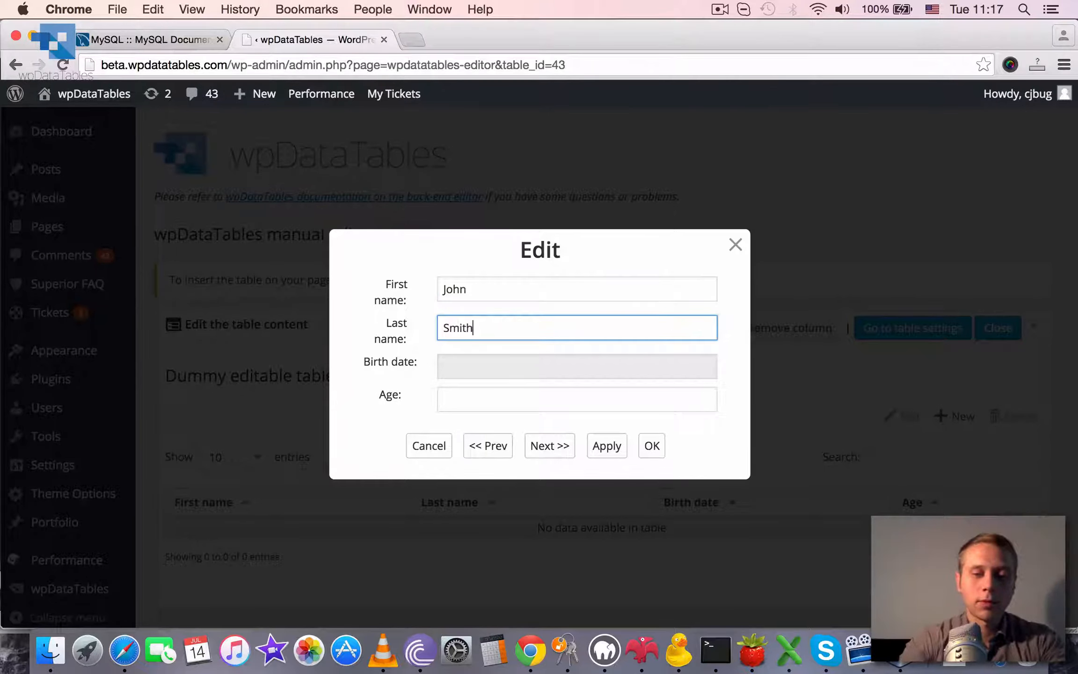
Step: Fill in the new entry's birth date by choosing the year and day in the calendar
{"action": "left_click", "coordinate": [527, 363]}
{"action": "left_click", "coordinate": [461, 201]}
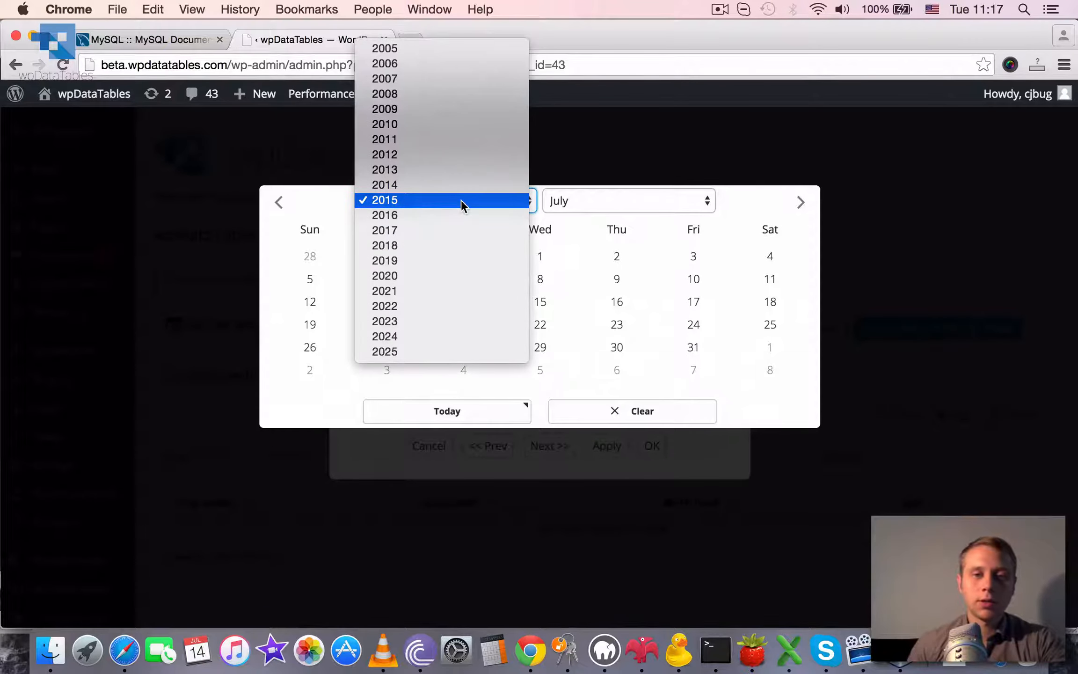
{"action": "left_click", "coordinate": [397, 47]}
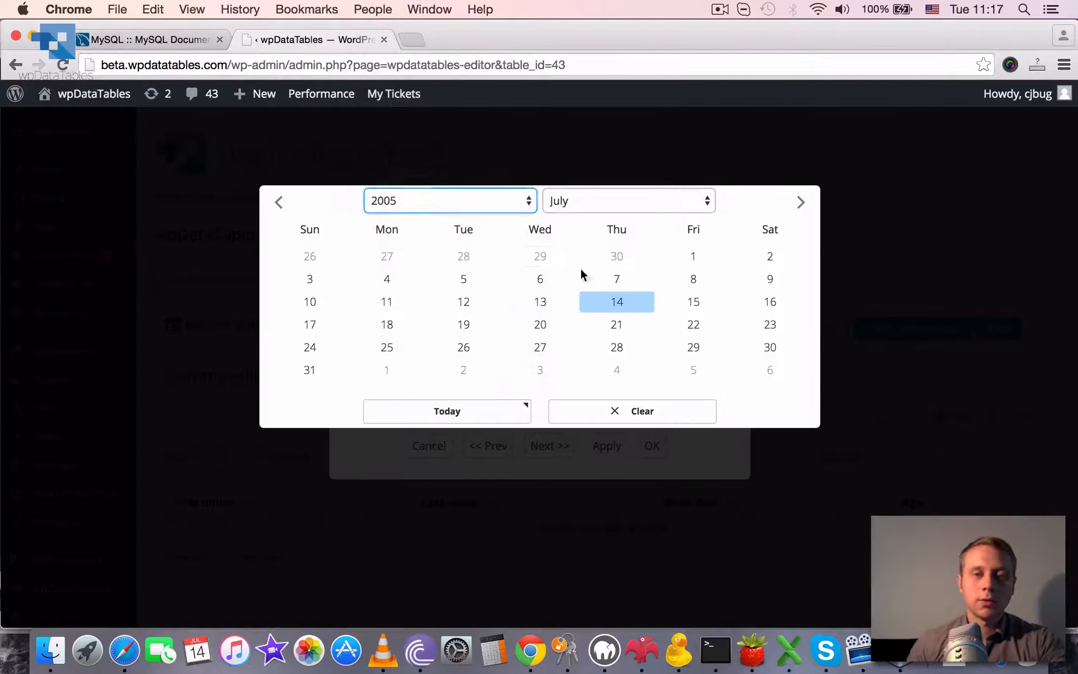
{"action": "left_click", "coordinate": [614, 302]}
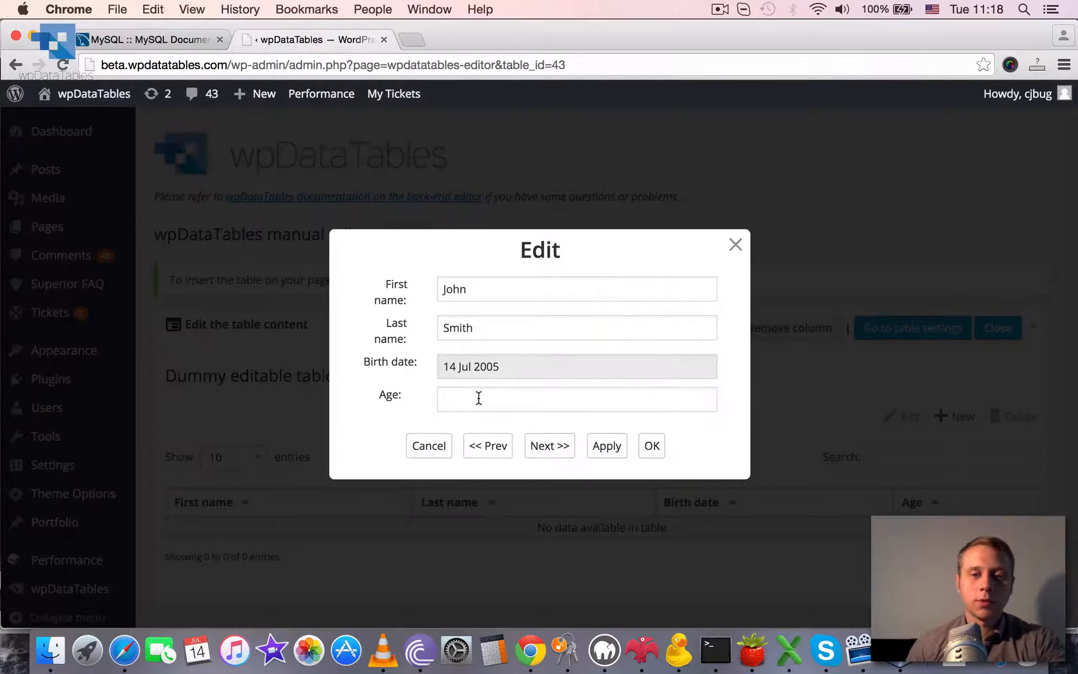
Step: Set the new entry's age to 10 and save the entry to the table
{"action": "left_click", "coordinate": [487, 397]}
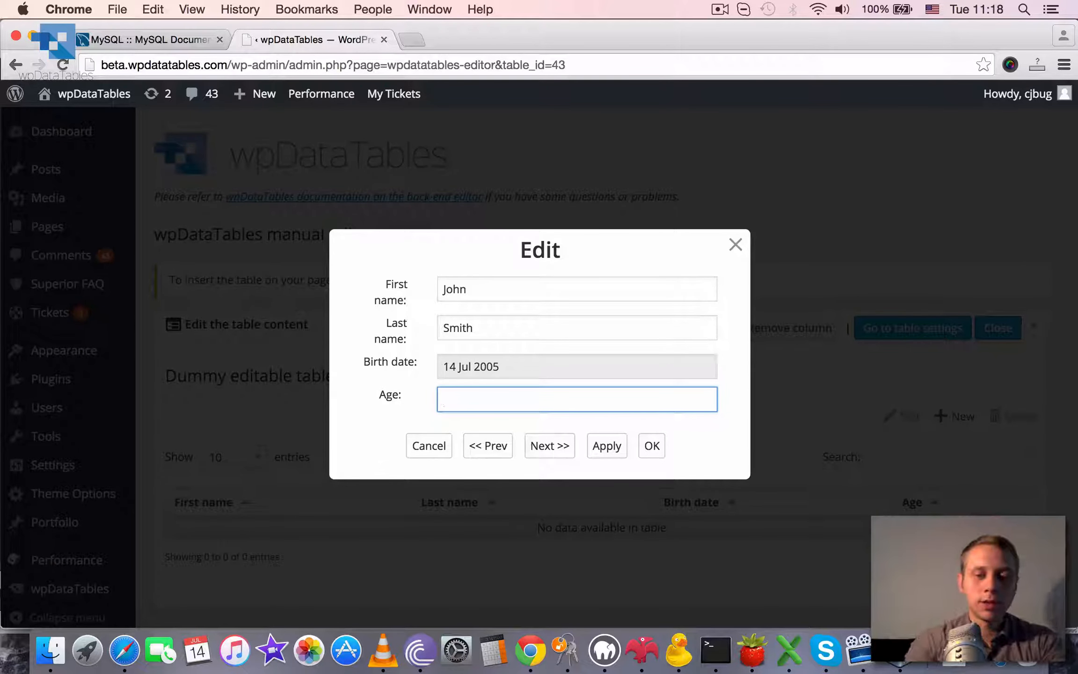
{"action": "type", "text": "10"}
{"action": "left_click", "coordinate": [655, 446]}
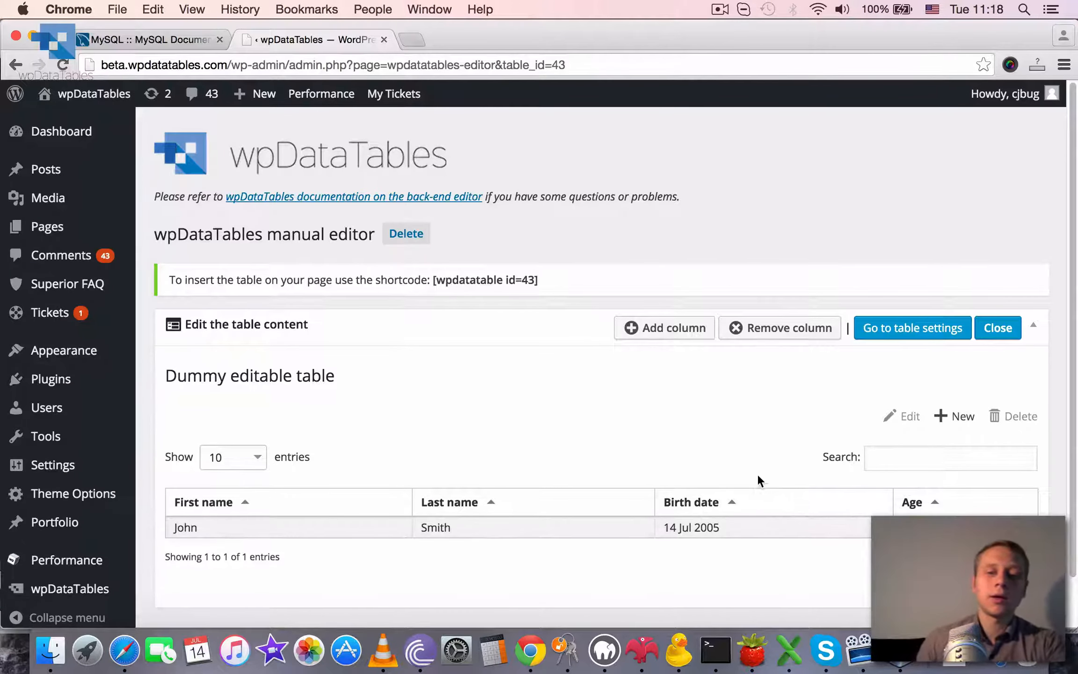
Step: Copy the table's shortcode [wpdatatable id=43] from the manual editor's notice
{"action": "scroll", "coordinate": [689, 533], "scroll_direction": "down", "scroll_amount": 1}
{"action": "scroll", "coordinate": [689, 532], "scroll_direction": "down", "scroll_amount": 1}
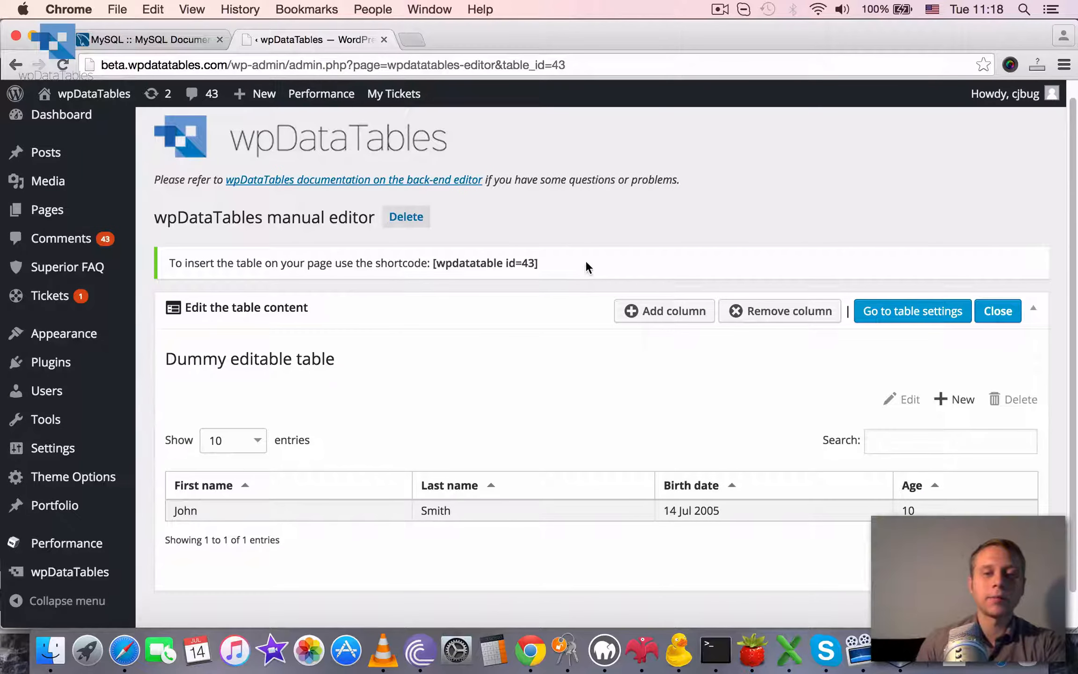
{"action": "left_click_drag", "start_coordinate": [586, 262], "coordinate": [428, 262]}
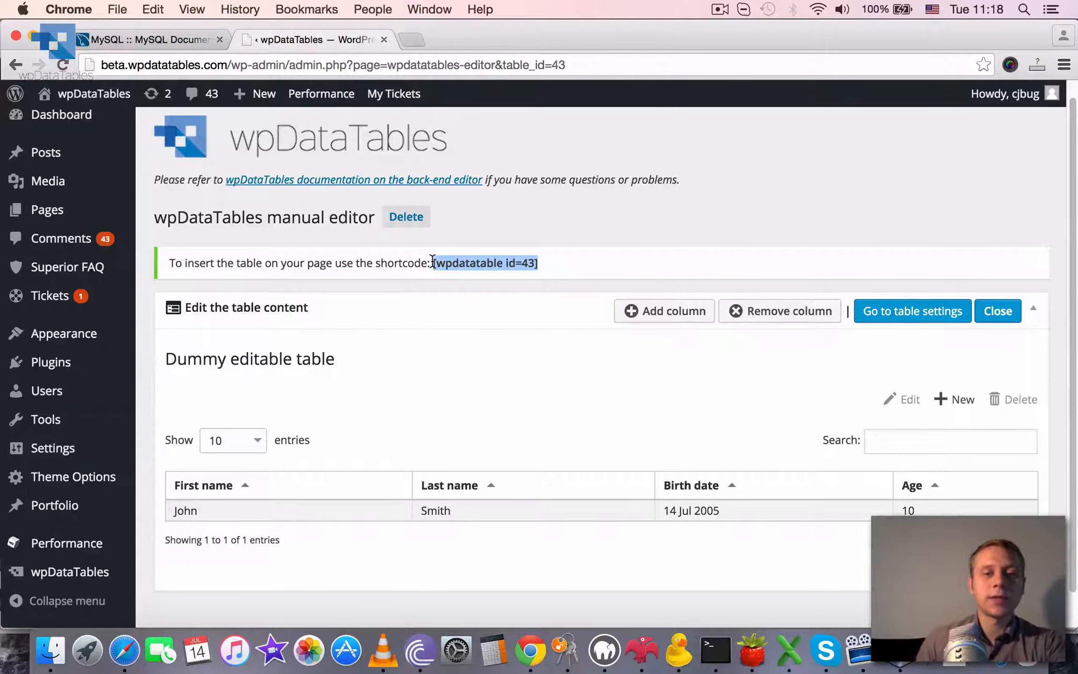
{"action": "right_click", "coordinate": [454, 262]}
{"action": "left_click", "coordinate": [481, 271]}
Step: Start a new WordPress page and paste the shortcode [wpdatatable id=43] into its content
{"action": "mouse_move", "coordinate": [85, 213]}
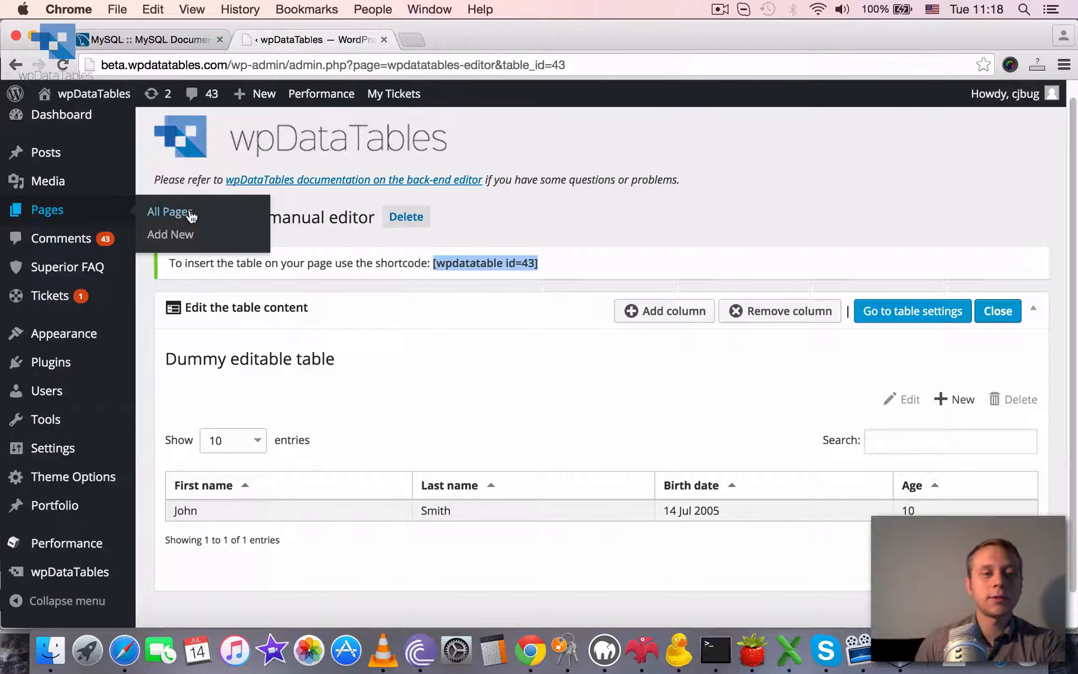
{"action": "left_click", "coordinate": [186, 239]}
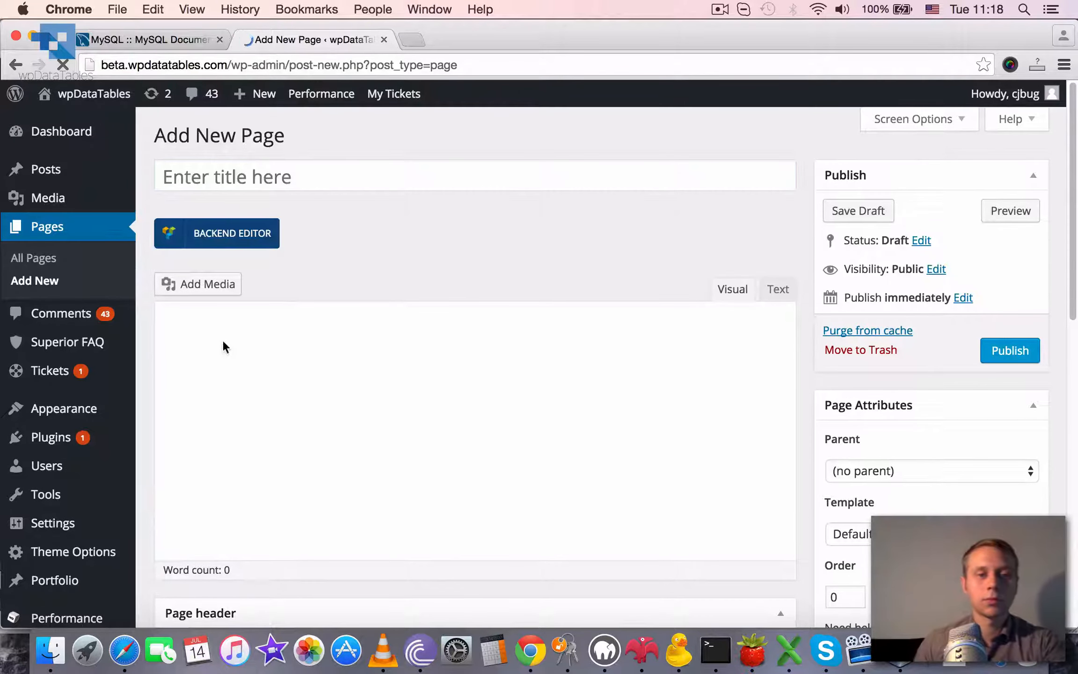
{"action": "left_click", "coordinate": [218, 335]}
{"action": "key", "text": "super+v"}
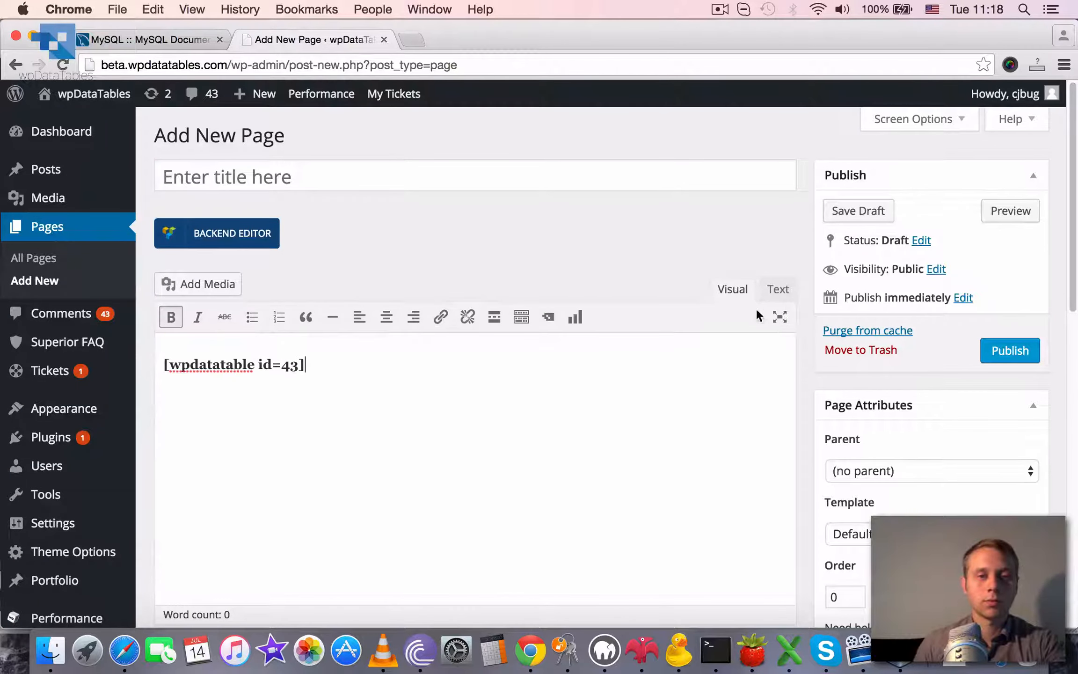
Step: Replace the bold shortcode with an unformatted copy in the page's text mode and return to visual mode
{"action": "left_click", "coordinate": [778, 289]}
{"action": "left_click", "coordinate": [627, 467]}
{"action": "key", "text": "super+a"}
{"action": "key", "text": "super+v"}
{"action": "left_click", "coordinate": [718, 292]}
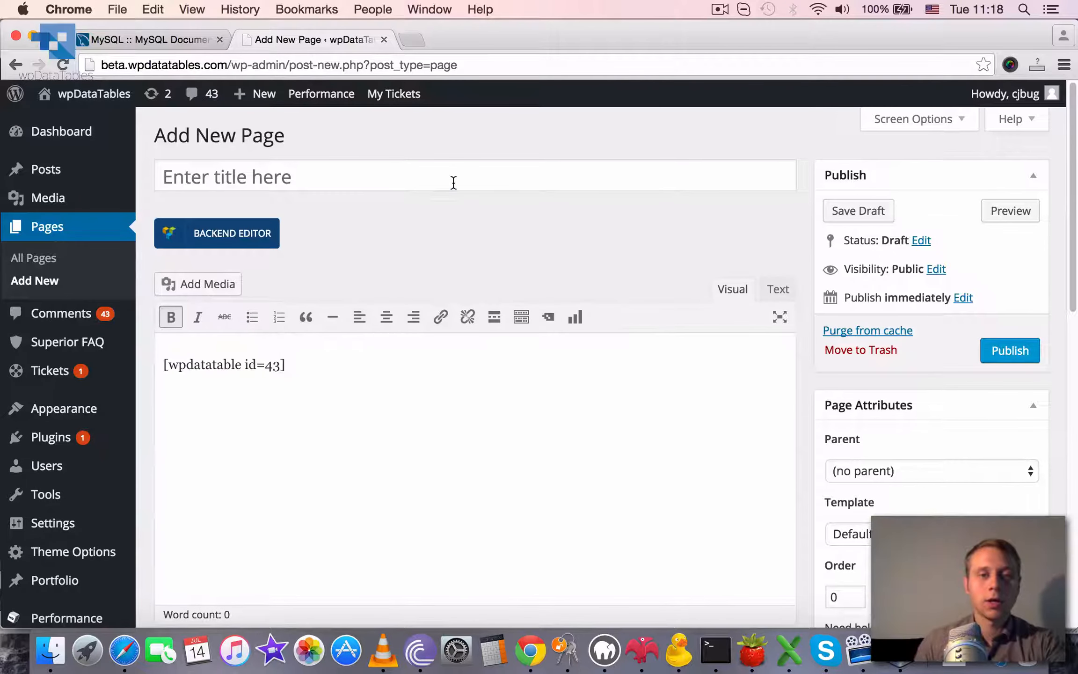
Step: Title the page "Test editing", publish it, and view the table on the live page
{"action": "left_click", "coordinate": [452, 182]}
{"action": "type", "text": "Test editing"}
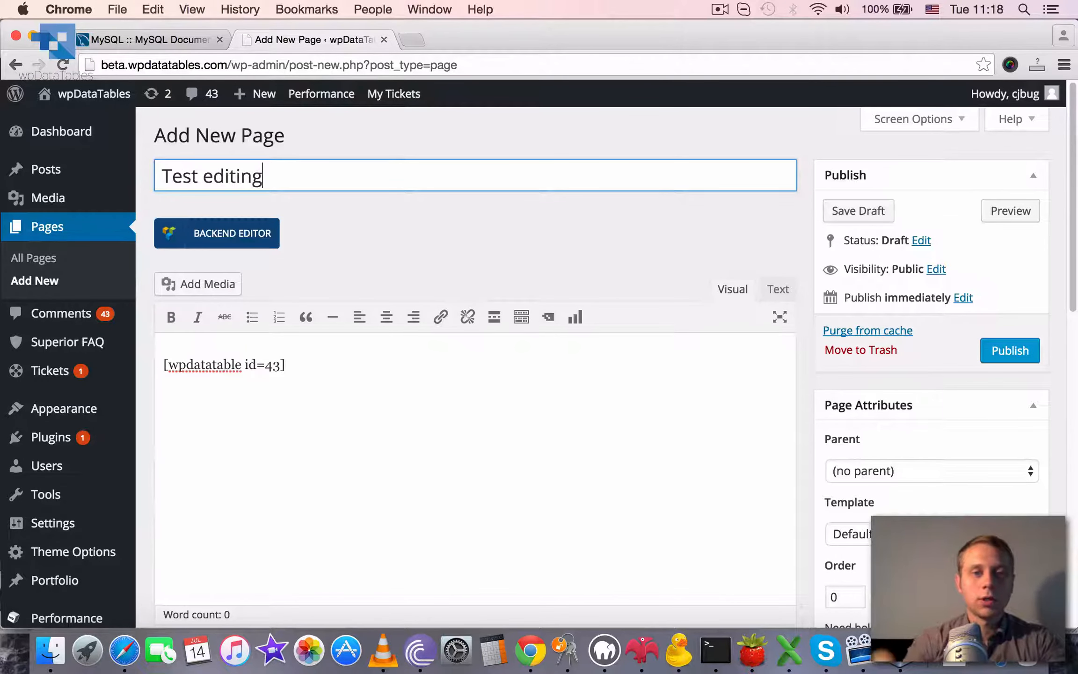
{"action": "left_click", "coordinate": [1008, 351]}
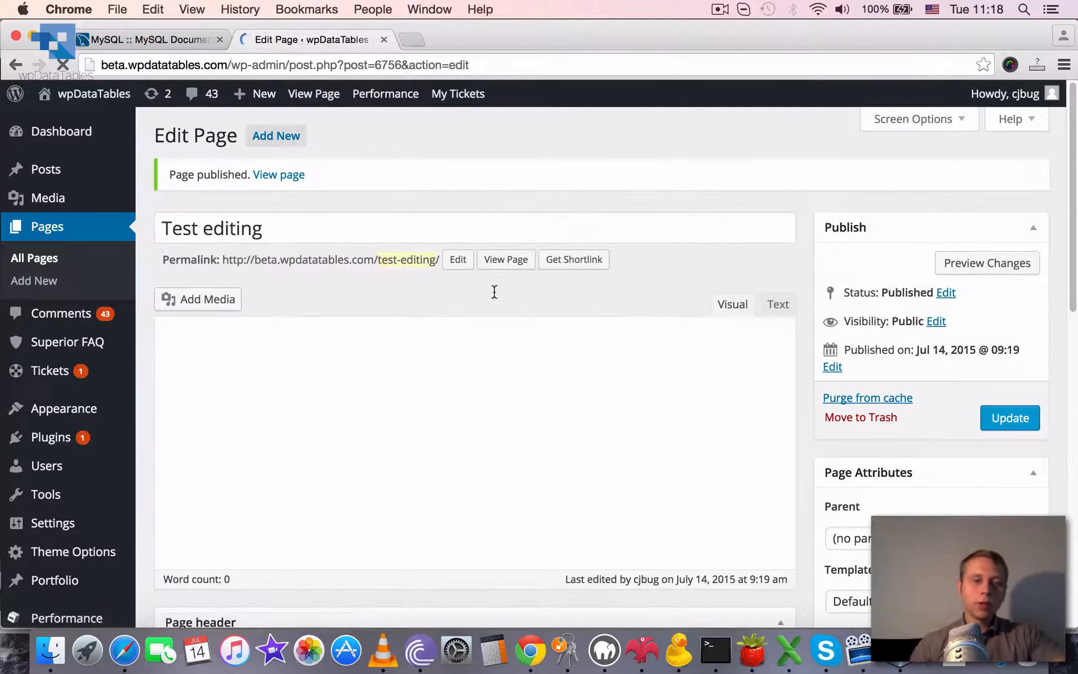
{"action": "left_click", "coordinate": [505, 262]}
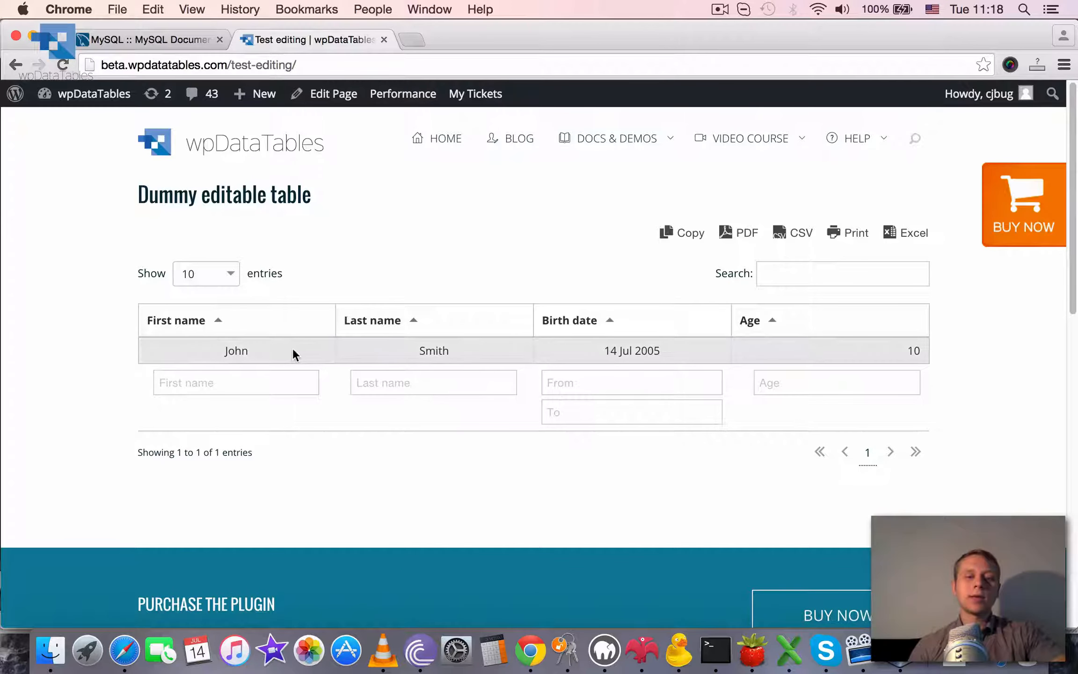
{"action": "scroll", "coordinate": [637, 332], "scroll_direction": "down", "scroll_amount": 1}
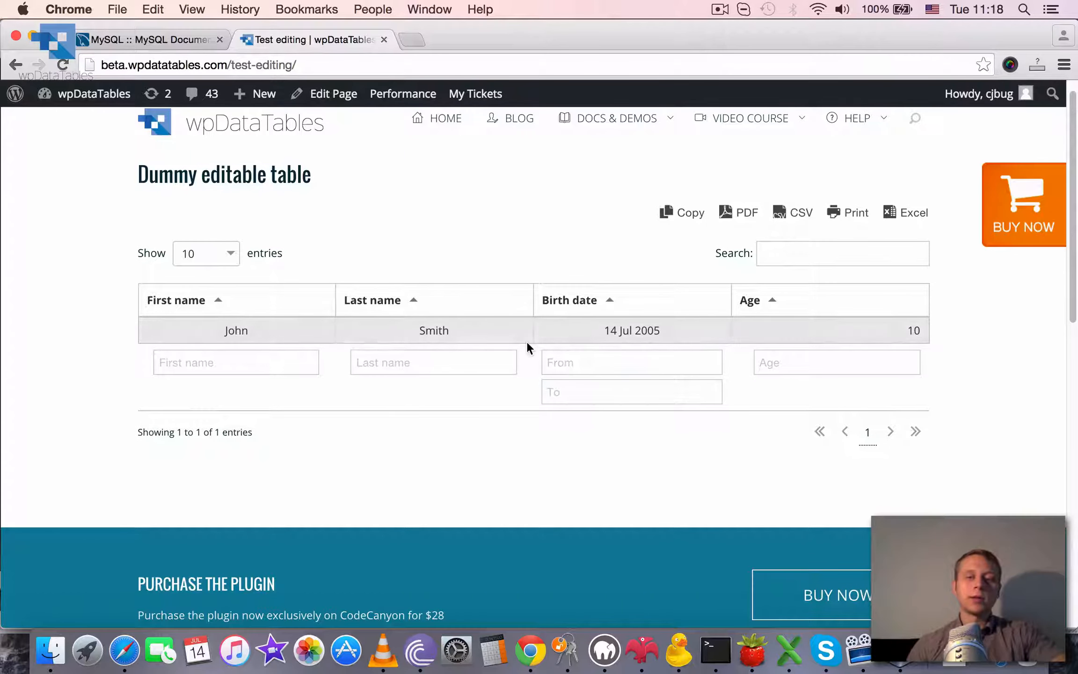
{"action": "scroll", "coordinate": [514, 314], "scroll_direction": "down", "scroll_amount": 1}
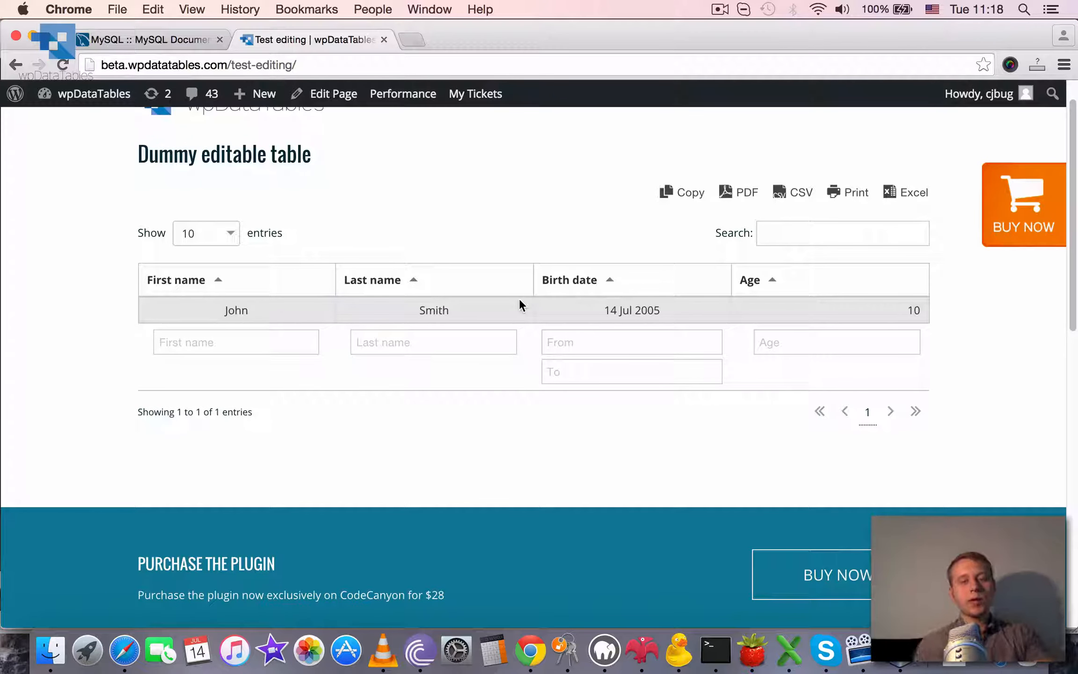
Step: Return to the WordPress dashboard and open the list of wpDataTables
{"action": "mouse_move", "coordinate": [96, 99]}
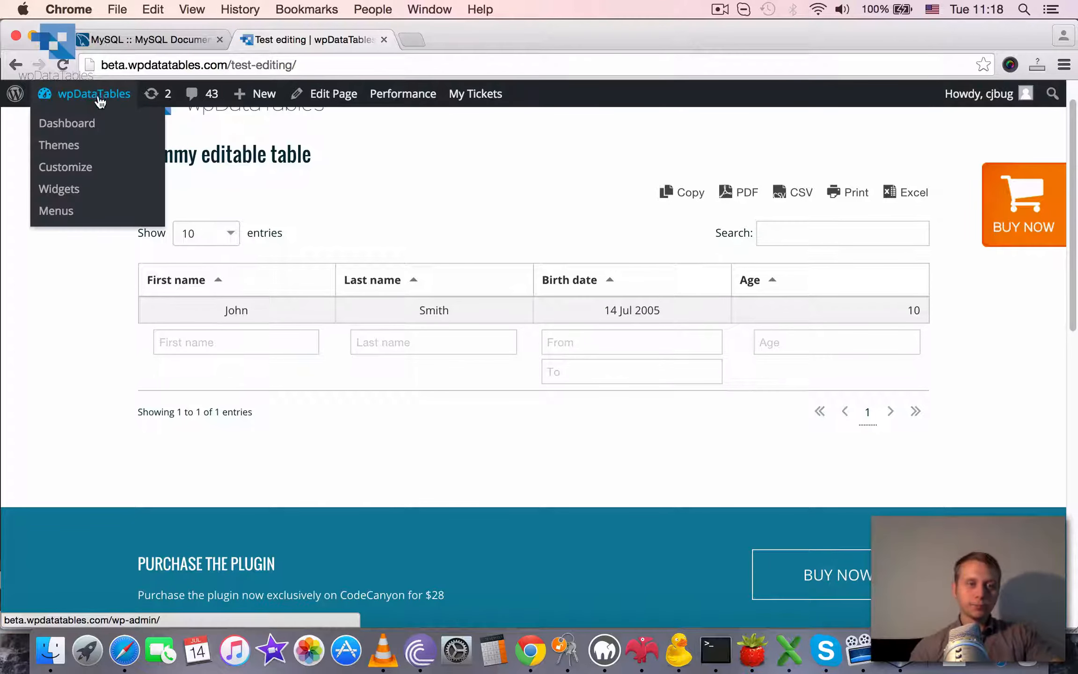
{"action": "left_click", "coordinate": [87, 129]}
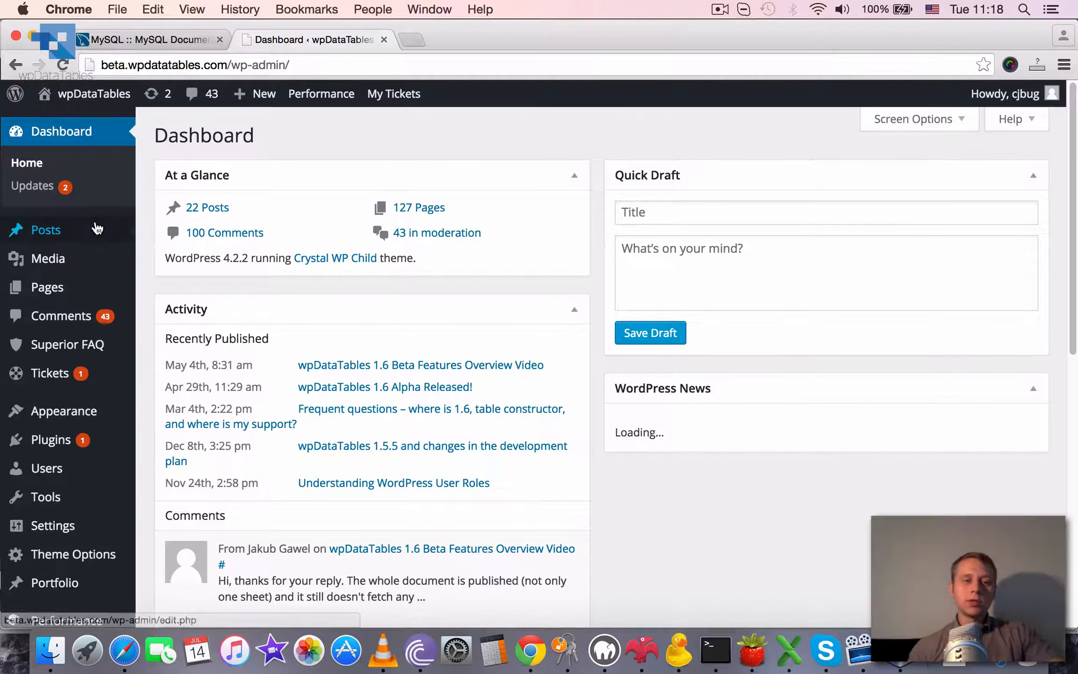
{"action": "scroll", "coordinate": [98, 228], "scroll_direction": "down", "scroll_amount": 3}
{"action": "scroll", "coordinate": [101, 229], "scroll_direction": "down", "scroll_amount": 5}
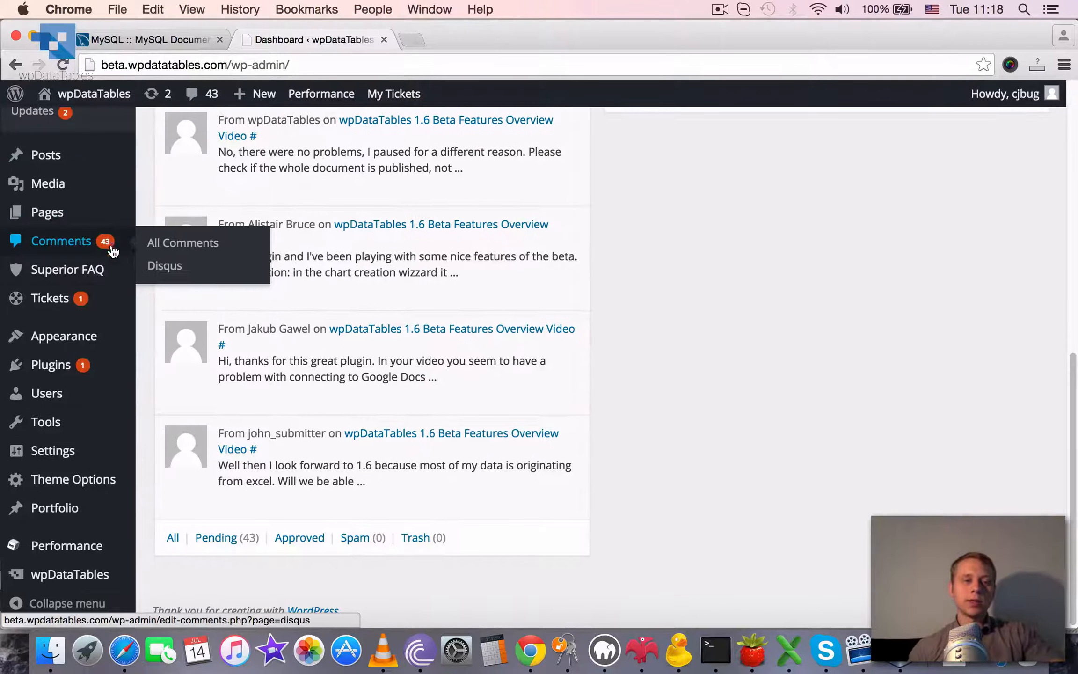
{"action": "left_click", "coordinate": [71, 577]}
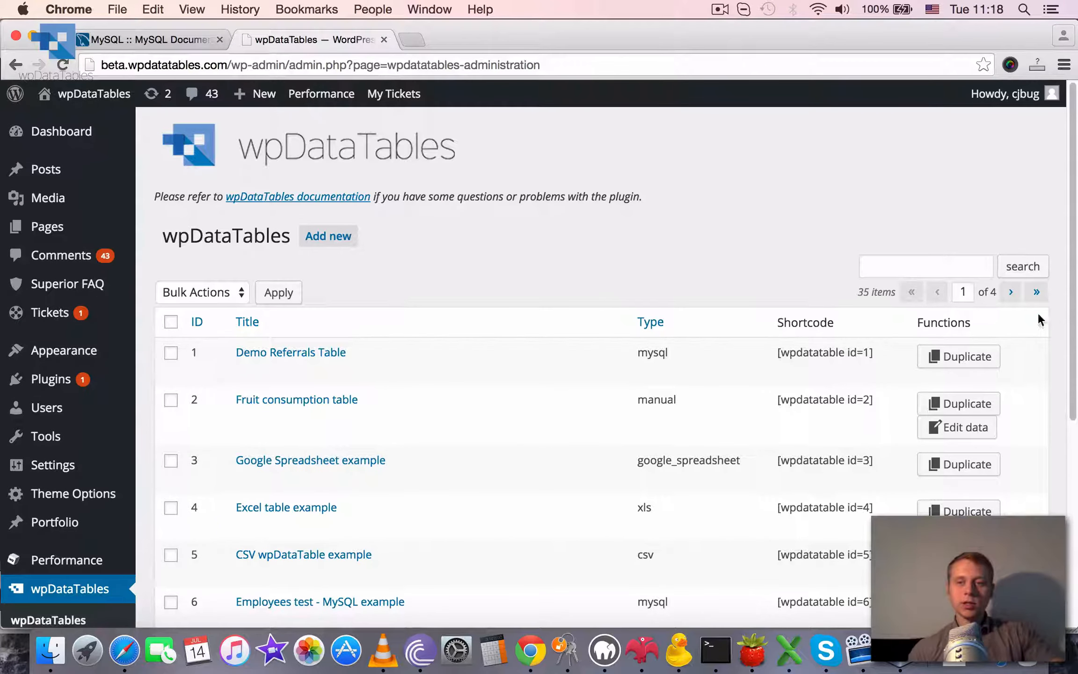
Step: Open the settings of "Dummy editable table" from the last page of the table list
{"action": "left_click", "coordinate": [1036, 291]}
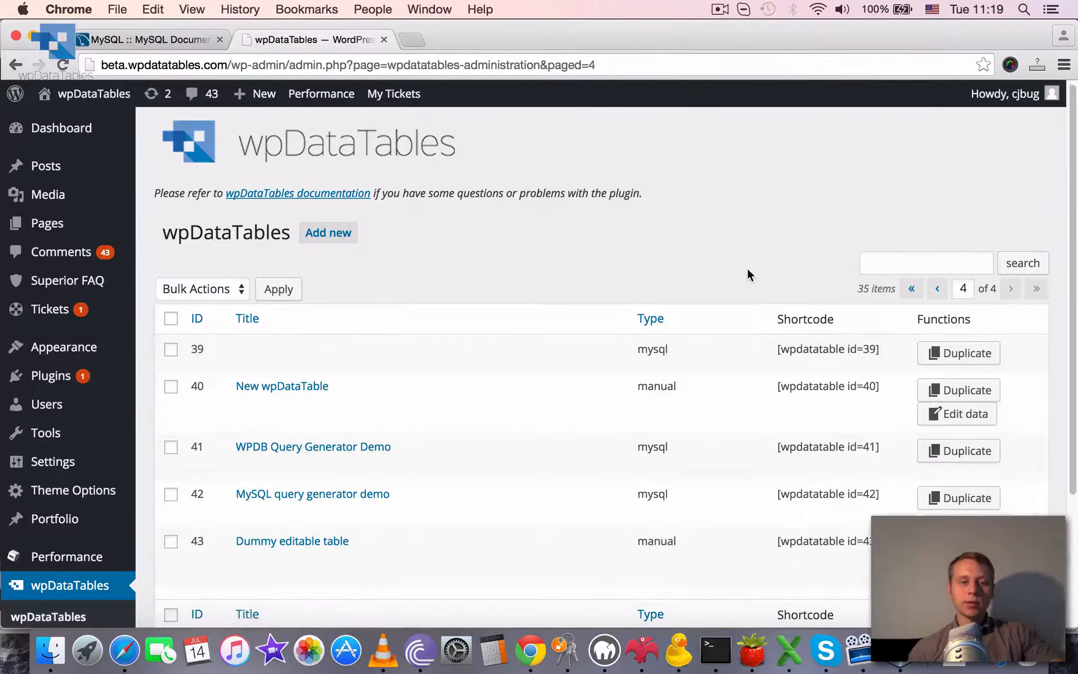
{"action": "scroll", "coordinate": [749, 262], "scroll_direction": "down", "scroll_amount": 3}
{"action": "mouse_move", "coordinate": [308, 482]}
{"action": "left_click", "coordinate": [246, 486]}
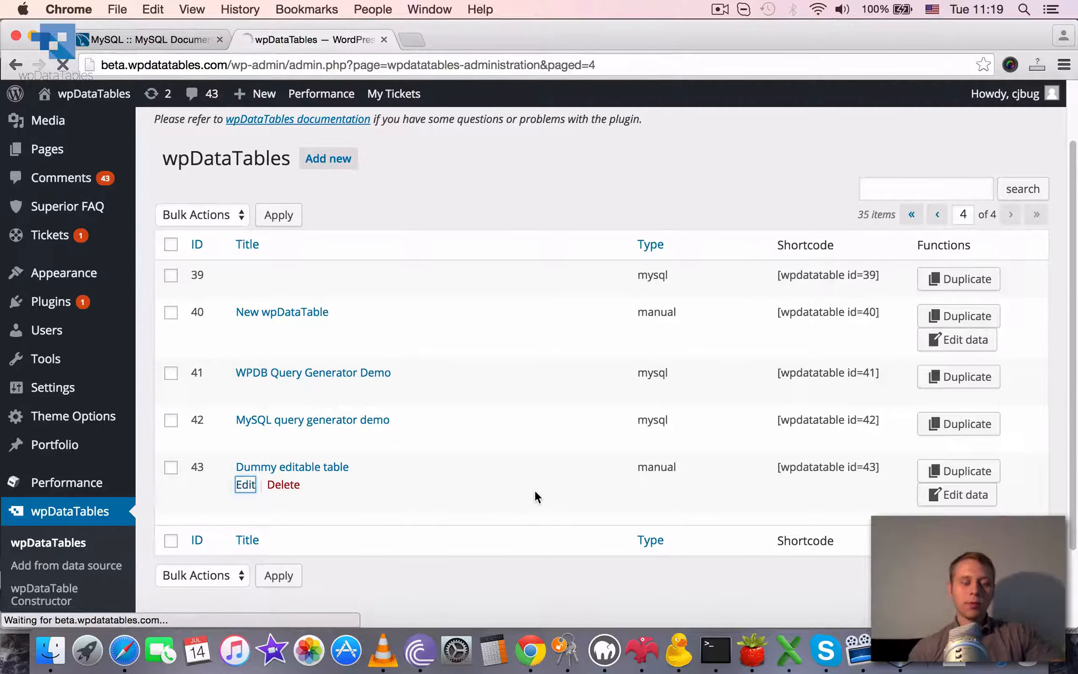
Step: Make the table editable from the front-end and save its settings
{"action": "scroll", "coordinate": [561, 281], "scroll_direction": "down", "scroll_amount": 7}
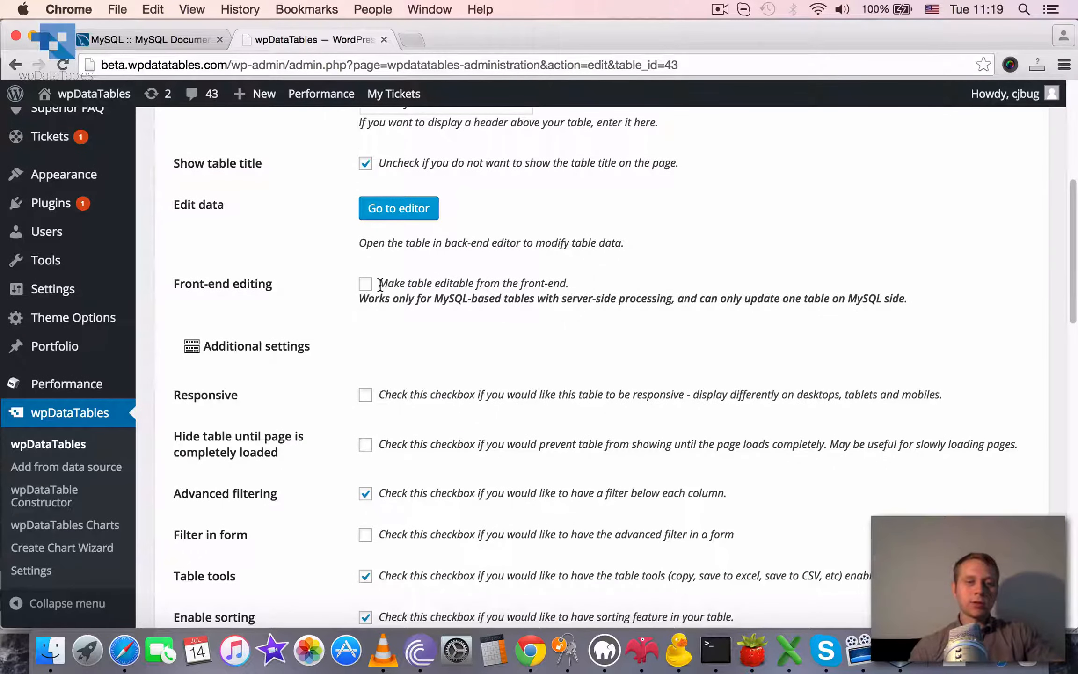
{"action": "left_click", "coordinate": [366, 283]}
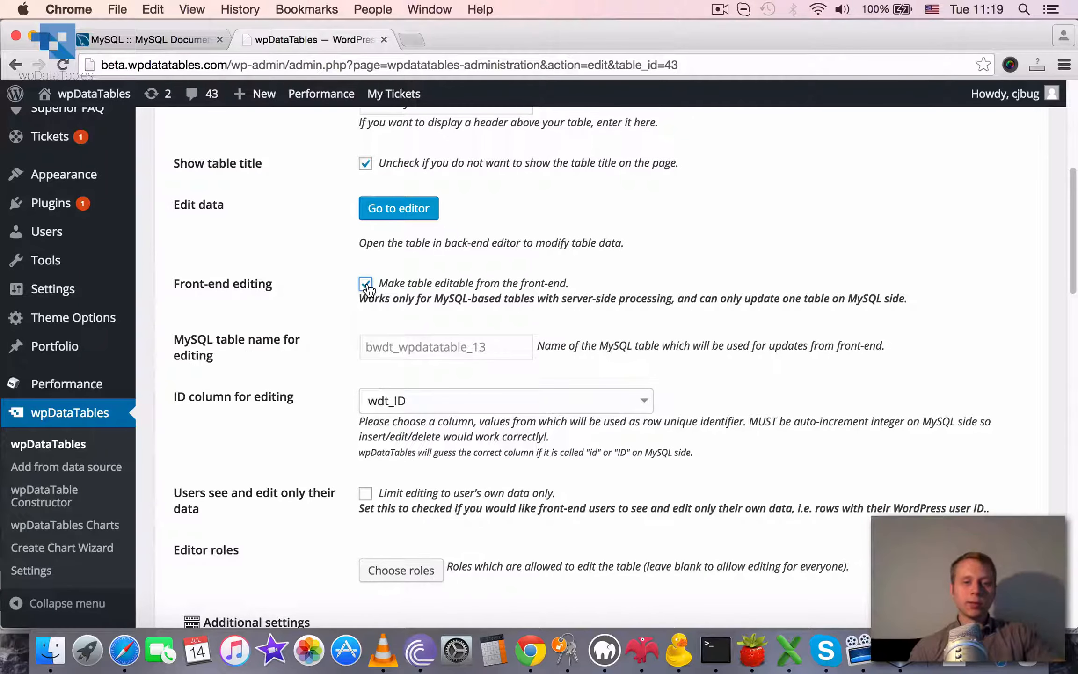
{"action": "scroll", "coordinate": [885, 332], "scroll_direction": "down", "scroll_amount": 8}
{"action": "scroll", "coordinate": [894, 320], "scroll_direction": "up", "scroll_amount": 9}
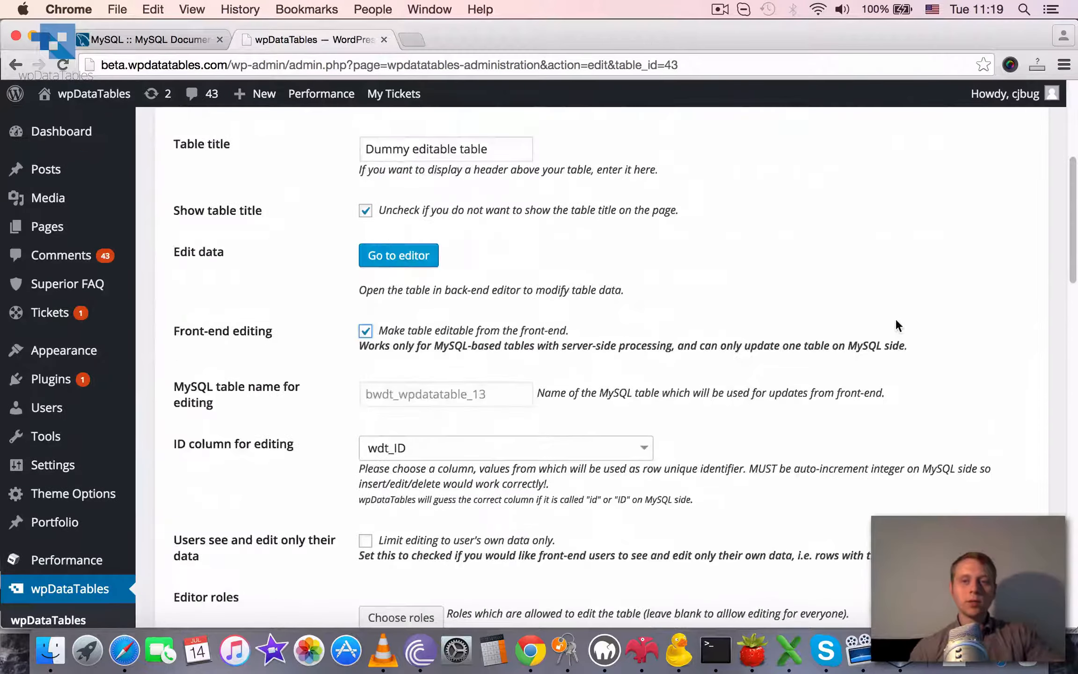
{"action": "scroll", "coordinate": [895, 318], "scroll_direction": "up", "scroll_amount": 6}
{"action": "left_click", "coordinate": [886, 326]}
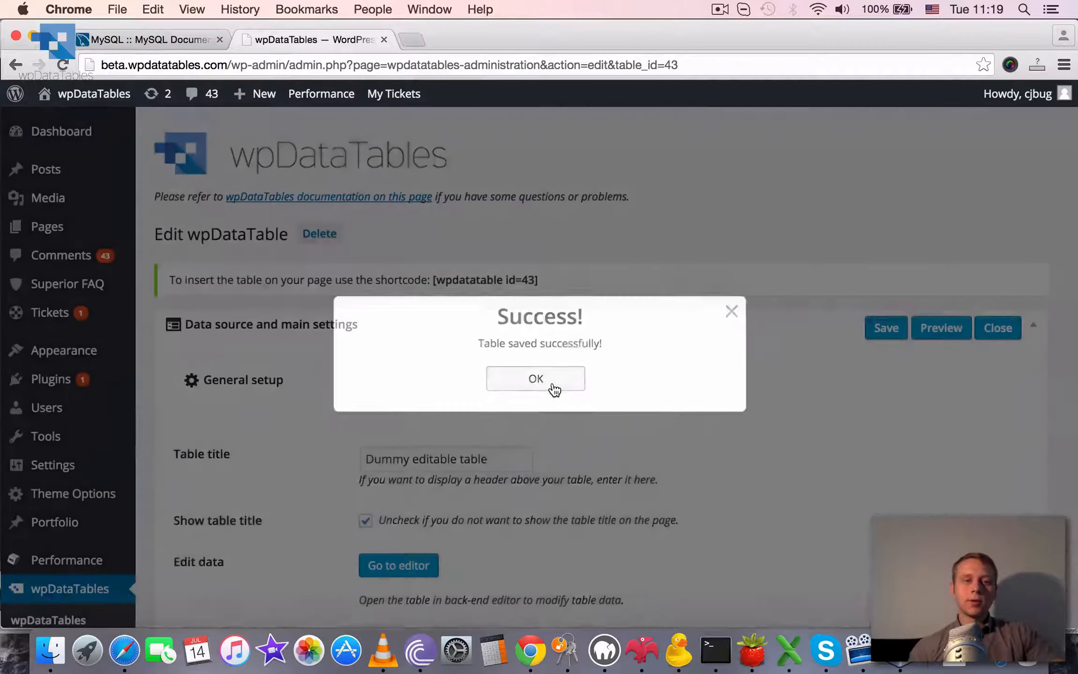
{"action": "left_click", "coordinate": [554, 389]}
Step: Go back to the published "Test editing" page and reload it to apply the front-end editing setting
{"action": "left_click", "coordinate": [15, 68]}
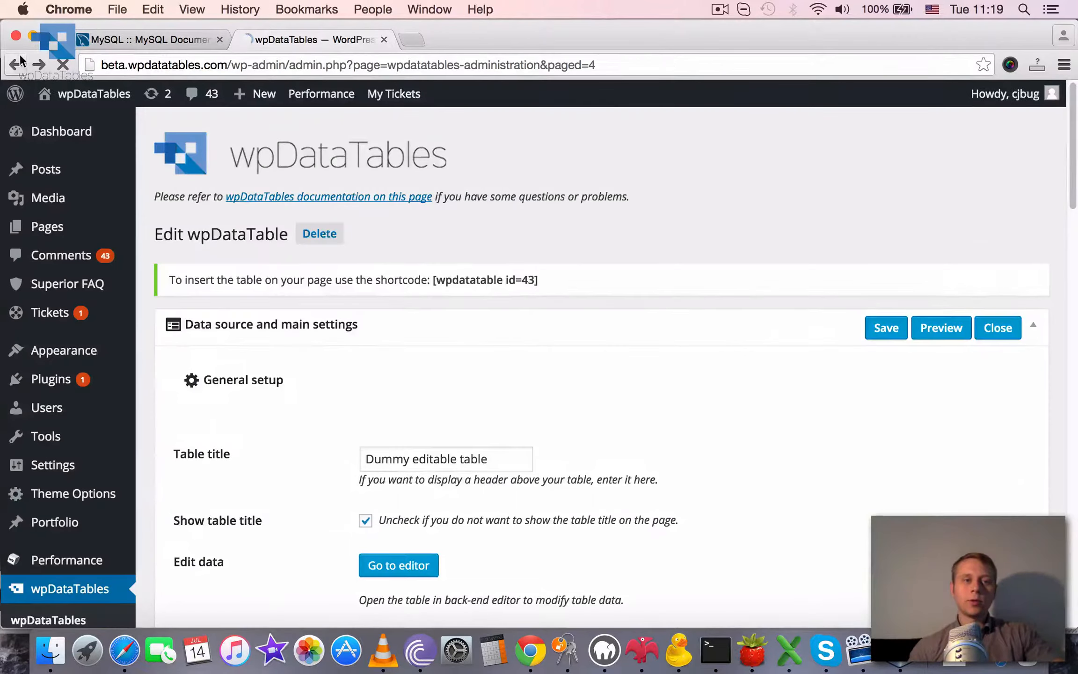
{"action": "left_click", "coordinate": [15, 68]}
{"action": "left_click", "coordinate": [15, 66]}
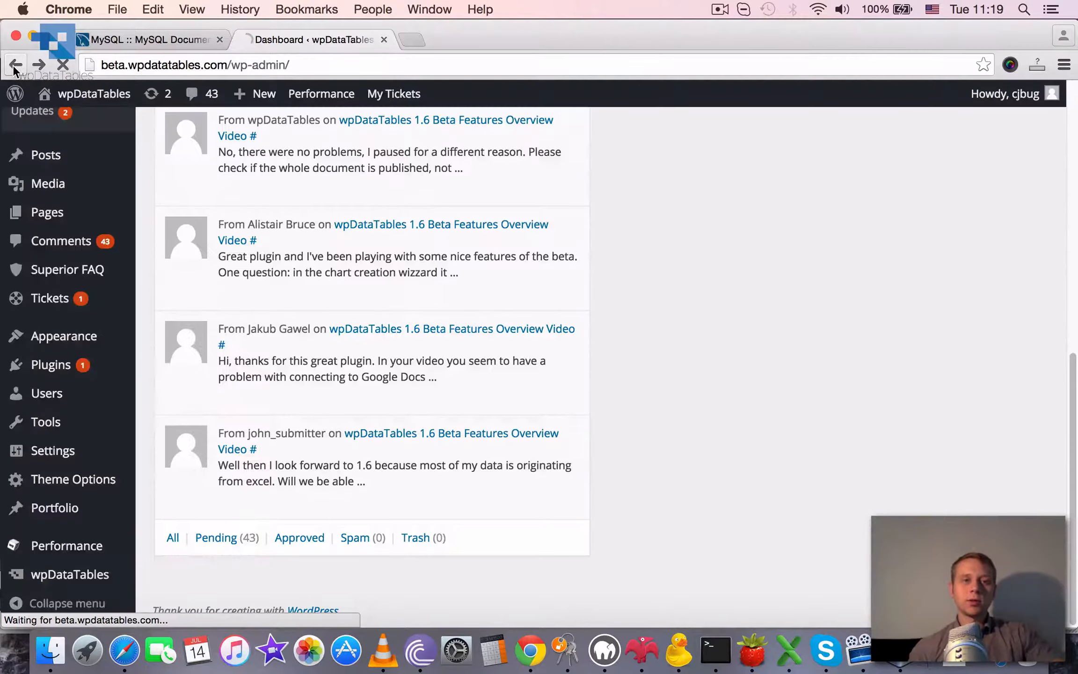
{"action": "left_click", "coordinate": [15, 65]}
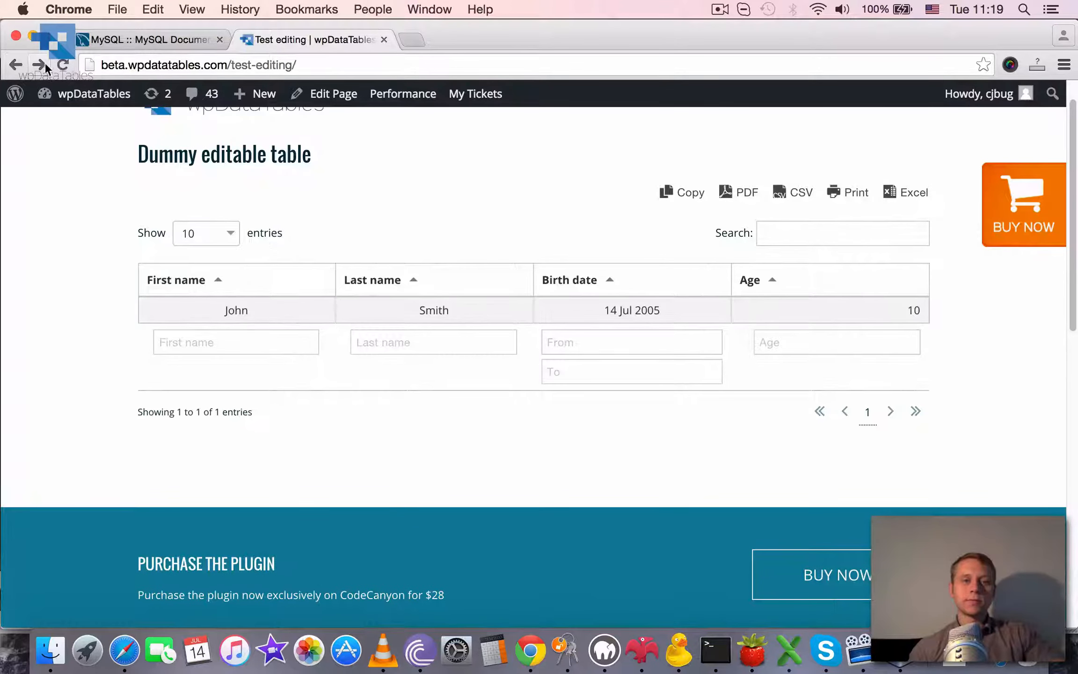
{"action": "left_click", "coordinate": [66, 63]}
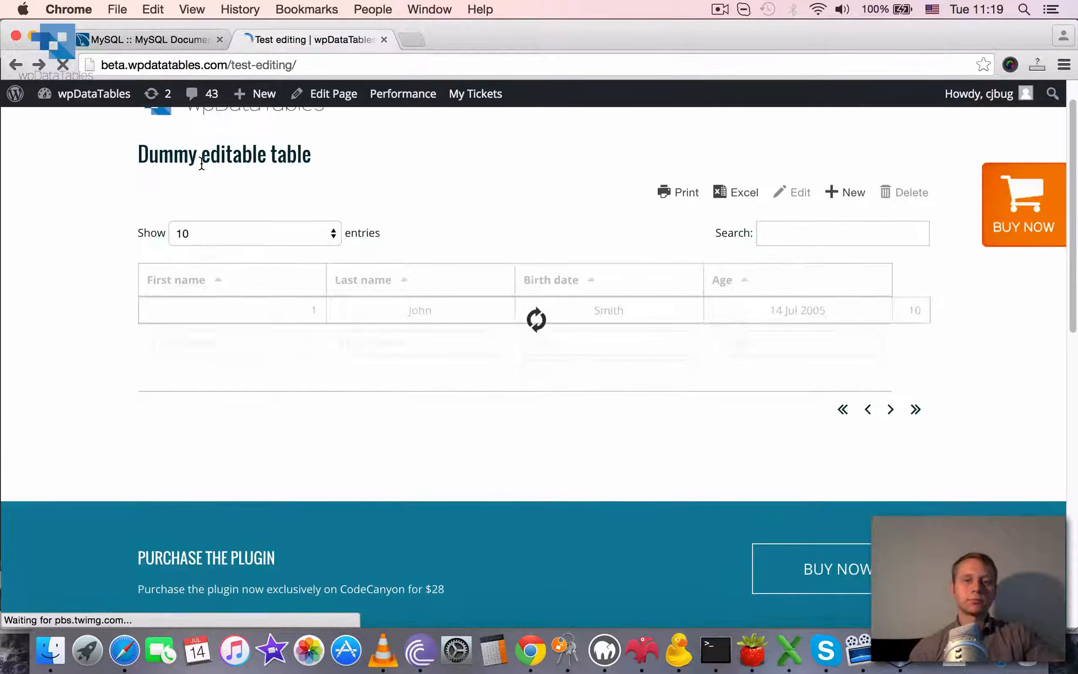
{"action": "scroll", "coordinate": [484, 261], "scroll_direction": "up", "scroll_amount": 1}
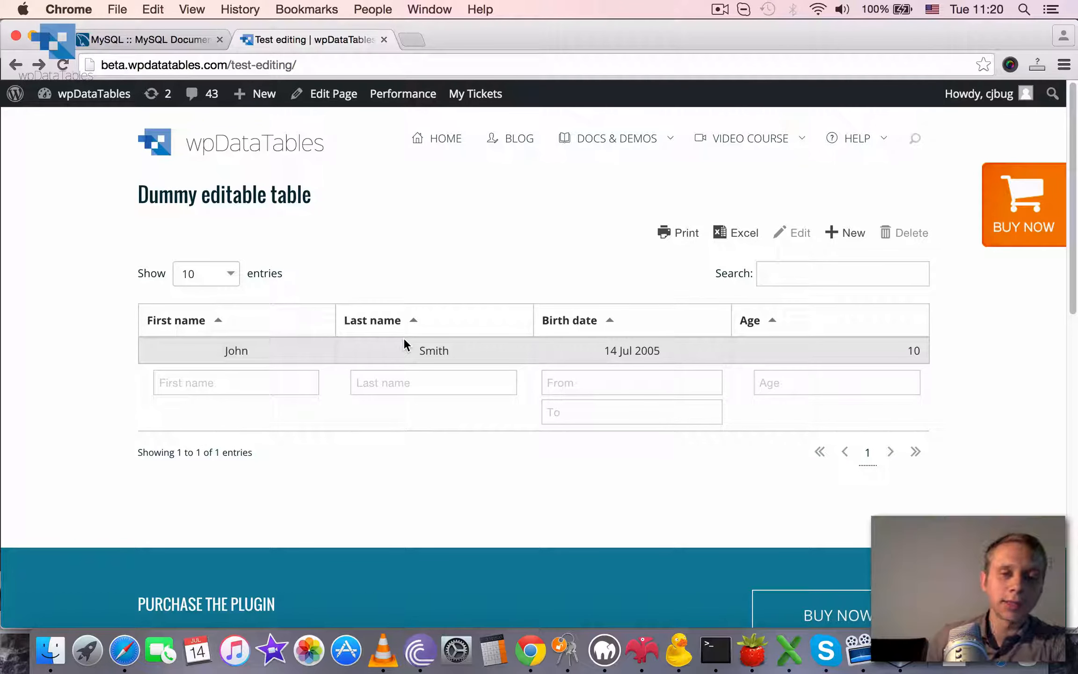
Step: Start a new entry in the front-end table and fill in the person's first name and last name
{"action": "left_click", "coordinate": [840, 232]}
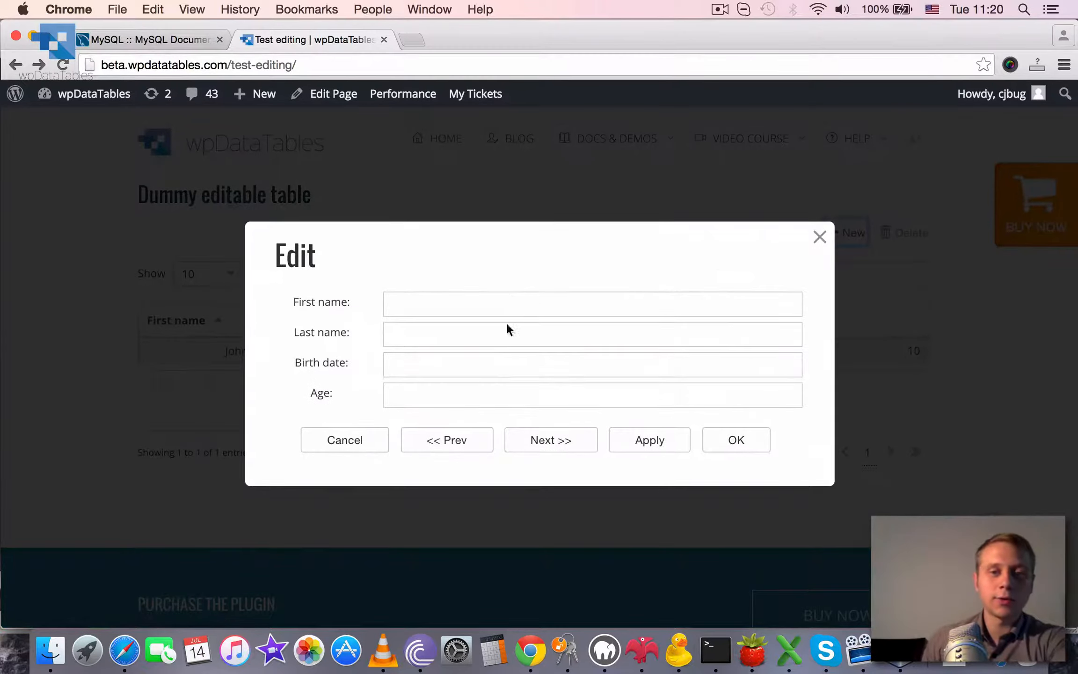
{"action": "type", "text": "Peter"}
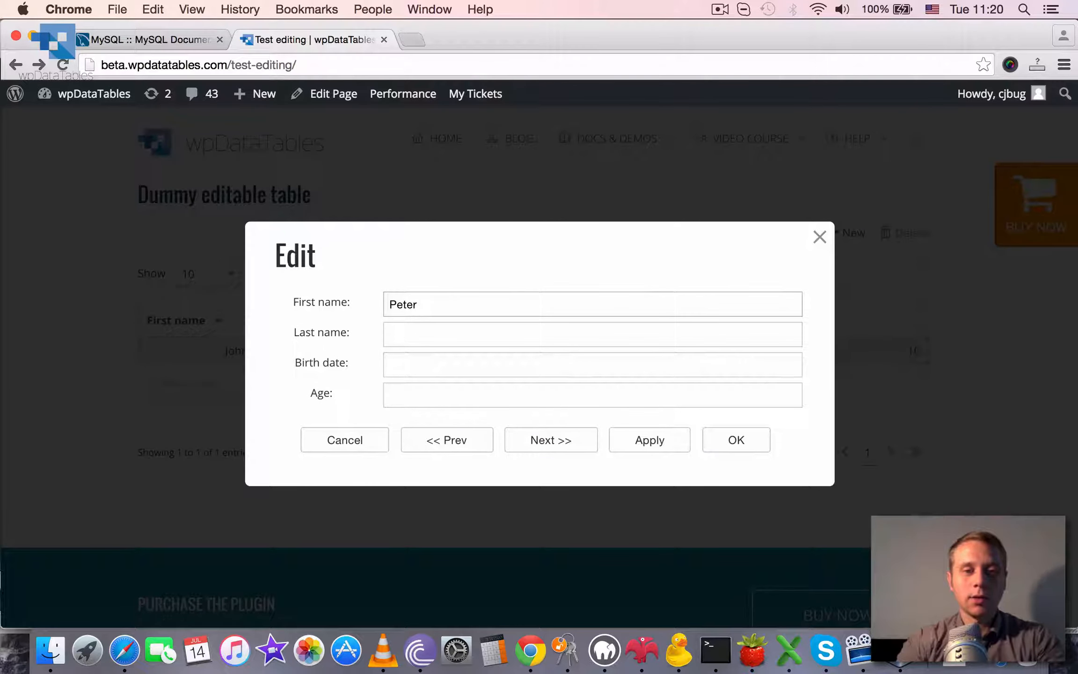
{"action": "key", "text": "Tab"}
{"action": "type", "text": "Peterson"}
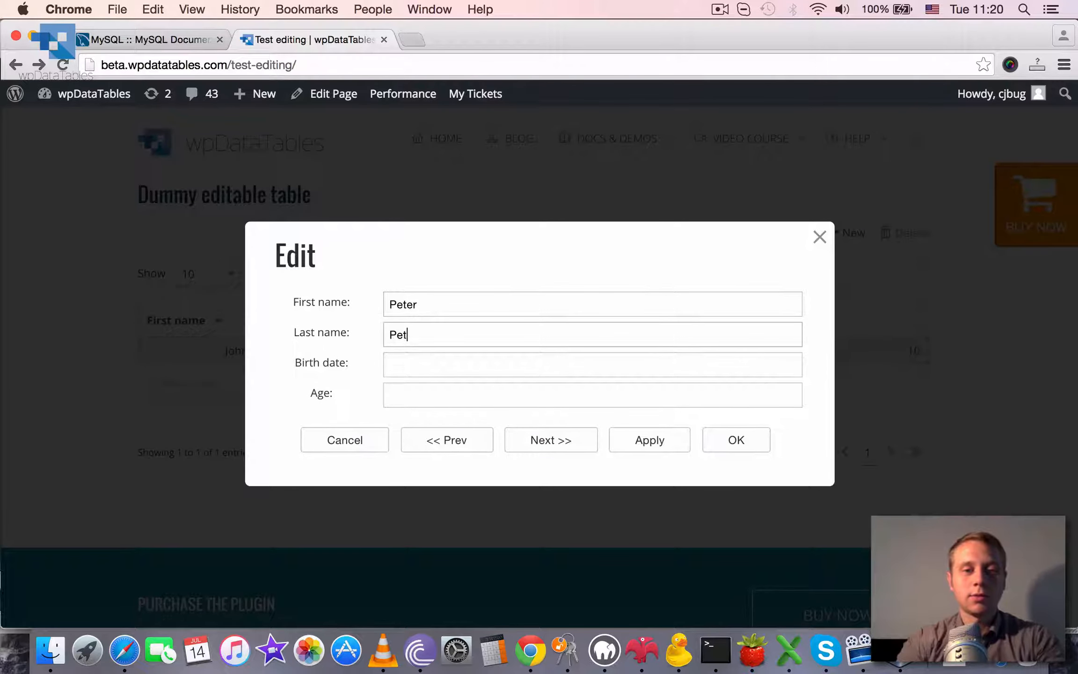
Step: Choose the front-end entry's birth date by year and day in the calendar and activate its Age field
{"action": "left_click", "coordinate": [577, 362]}
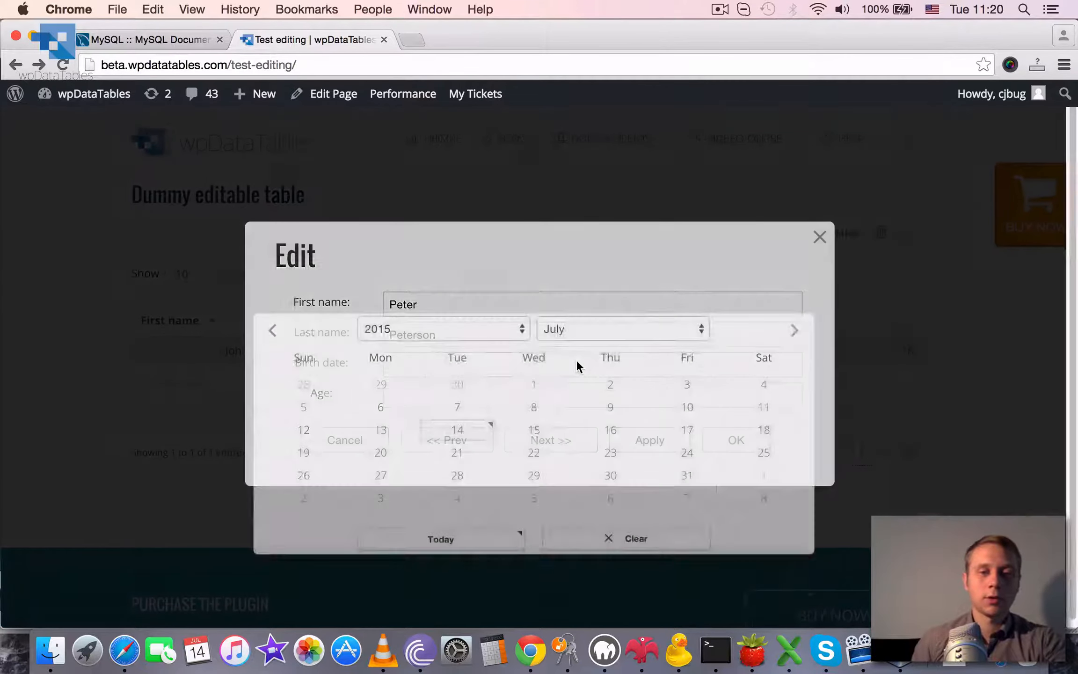
{"action": "left_click", "coordinate": [467, 208]}
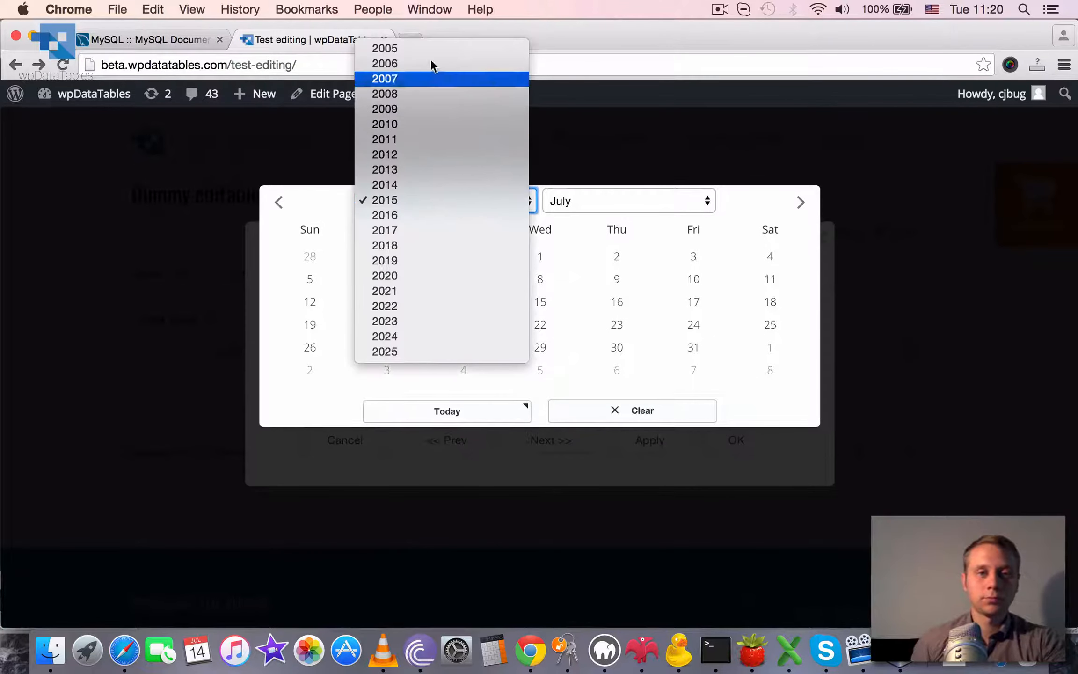
{"action": "left_click", "coordinate": [468, 63]}
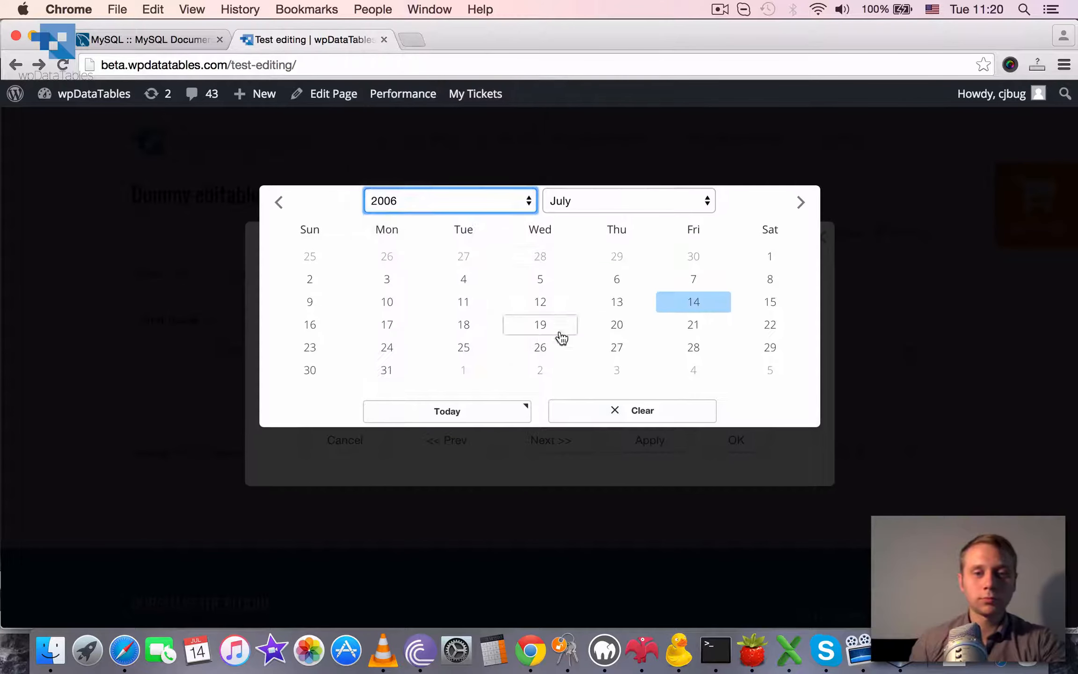
{"action": "left_click", "coordinate": [538, 302]}
{"action": "left_click", "coordinate": [499, 392]}
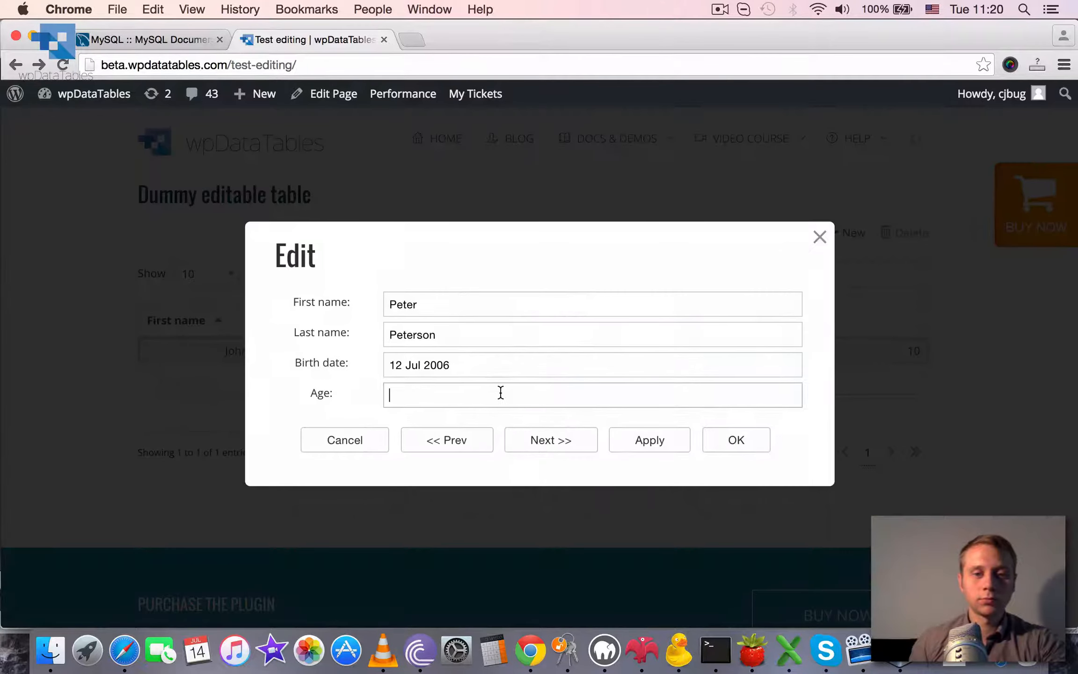
Step: Set the new front-end entry's age to 9 and save the entry
{"action": "type", "text": "9"}
{"action": "left_click", "coordinate": [716, 439]}
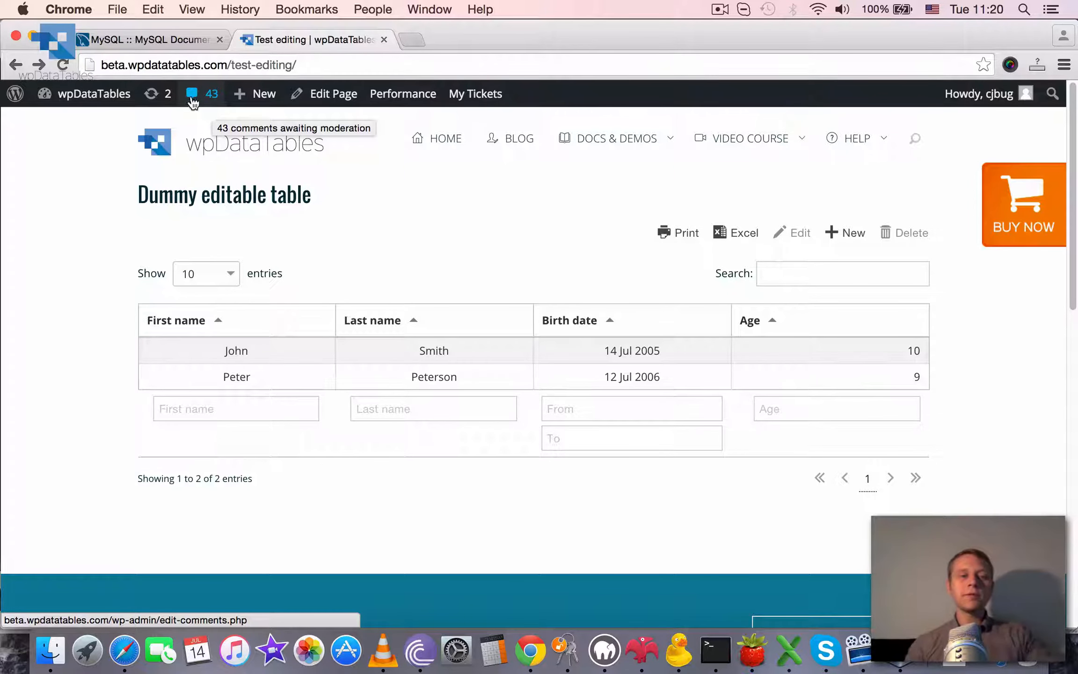
Step: Go to the WordPress dashboard and start adding a new wpDataTable from a data source
{"action": "mouse_move", "coordinate": [62, 107]}
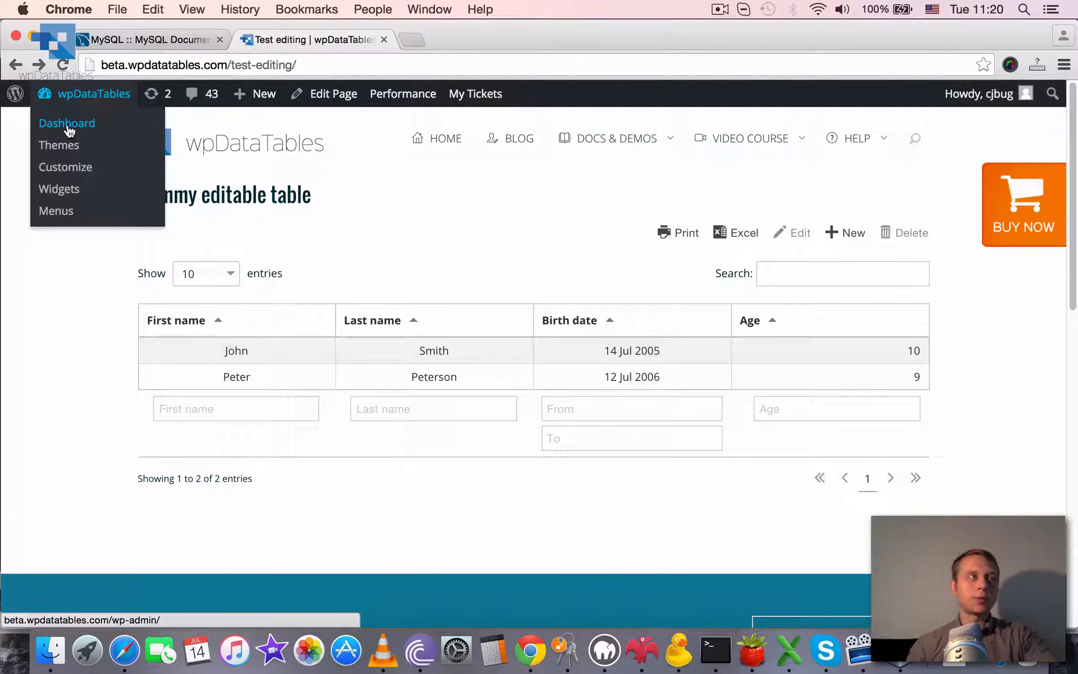
{"action": "left_click", "coordinate": [69, 129]}
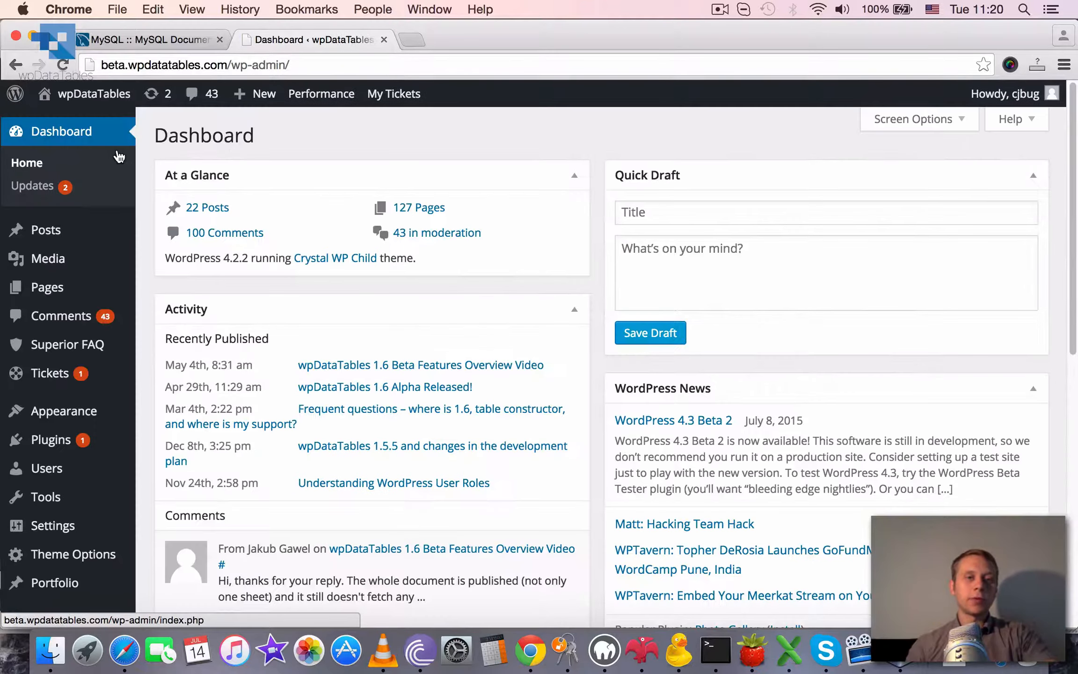
{"action": "scroll", "coordinate": [115, 164], "scroll_direction": "down", "scroll_amount": 8}
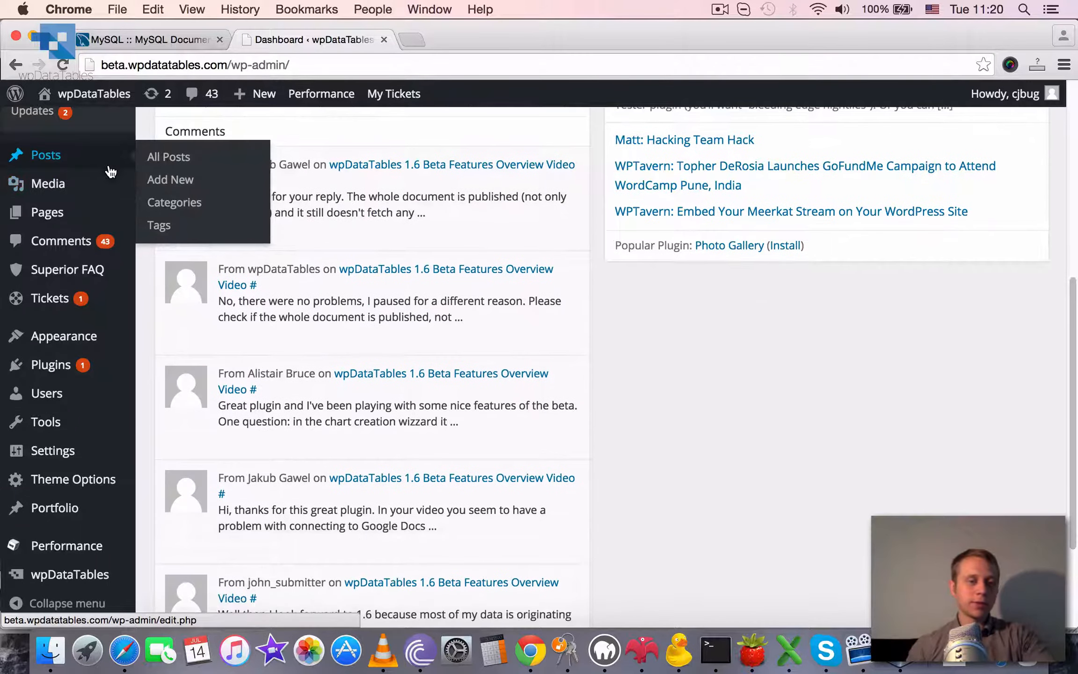
{"action": "mouse_move", "coordinate": [85, 587]}
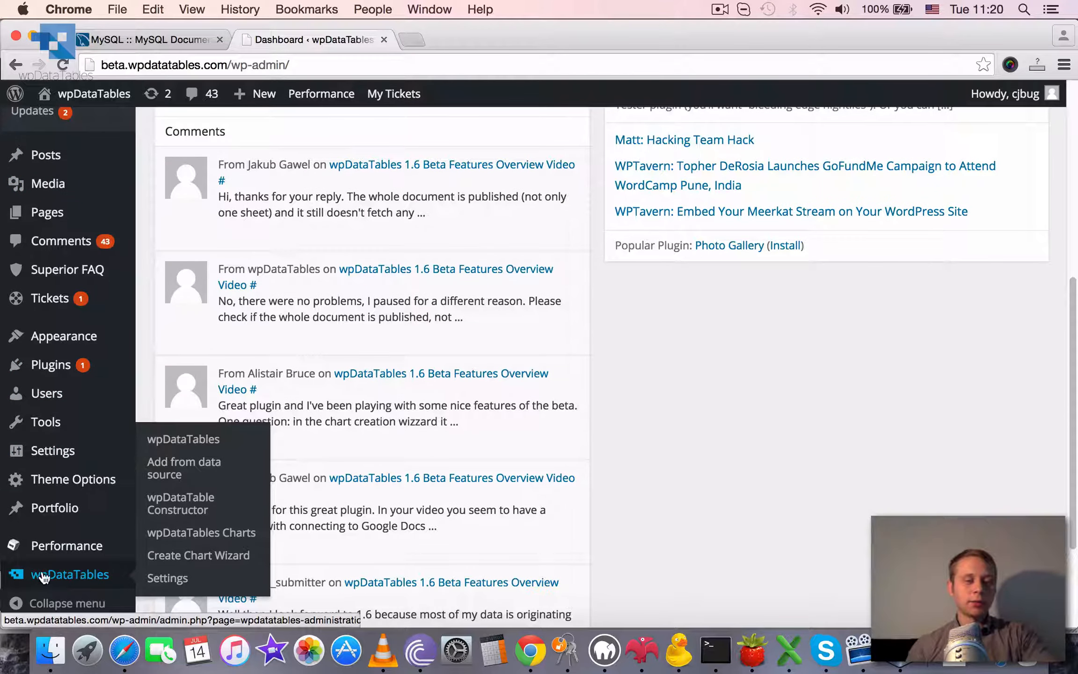
{"action": "left_click", "coordinate": [172, 474]}
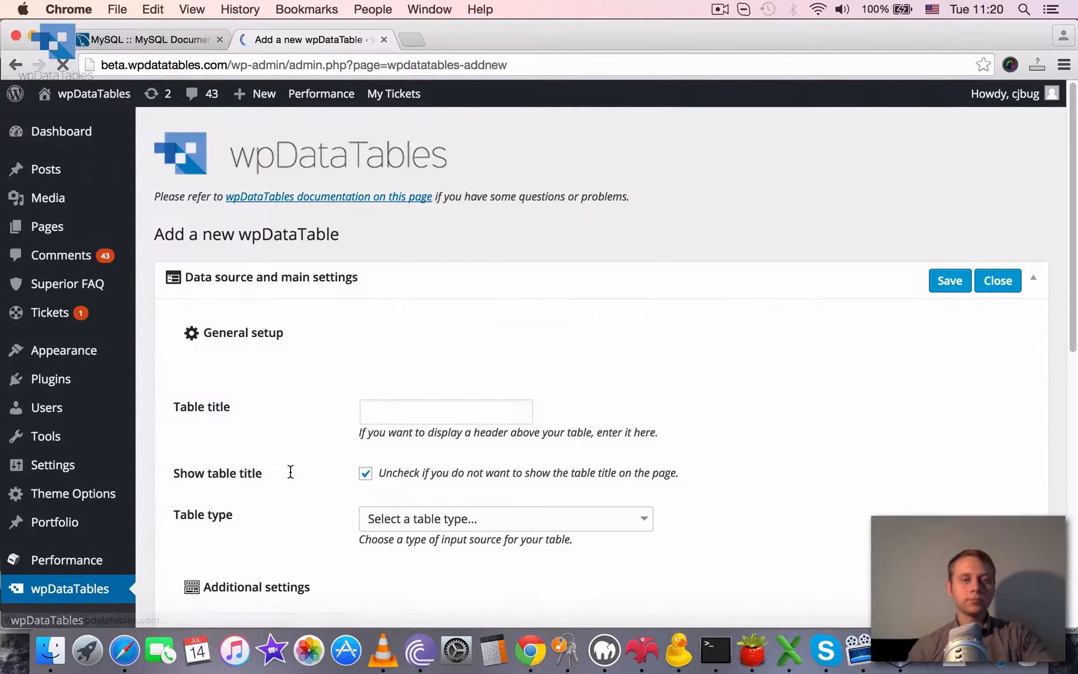
Step: Title the new table "MySQL editable Video Demo"
{"action": "left_click", "coordinate": [387, 414]}
{"action": "scroll", "coordinate": [751, 397], "scroll_direction": "down", "scroll_amount": 2}
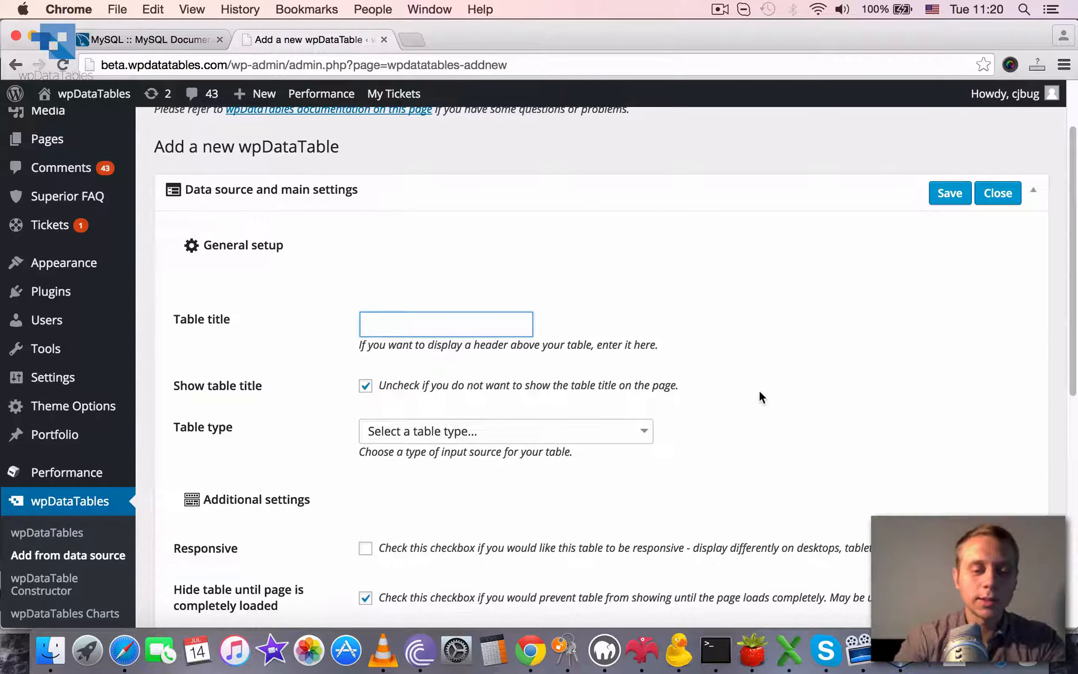
{"action": "type", "text": "MySQ:"}
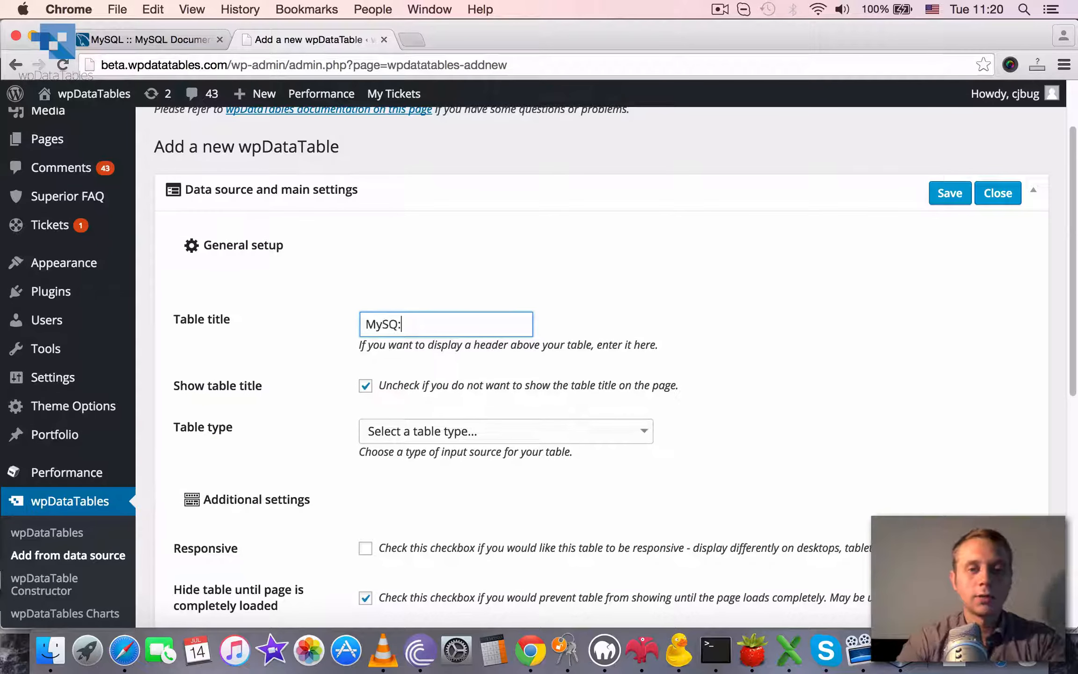
{"action": "key", "text": "BackSpace"}
{"action": "type", "text": "L editabl"}
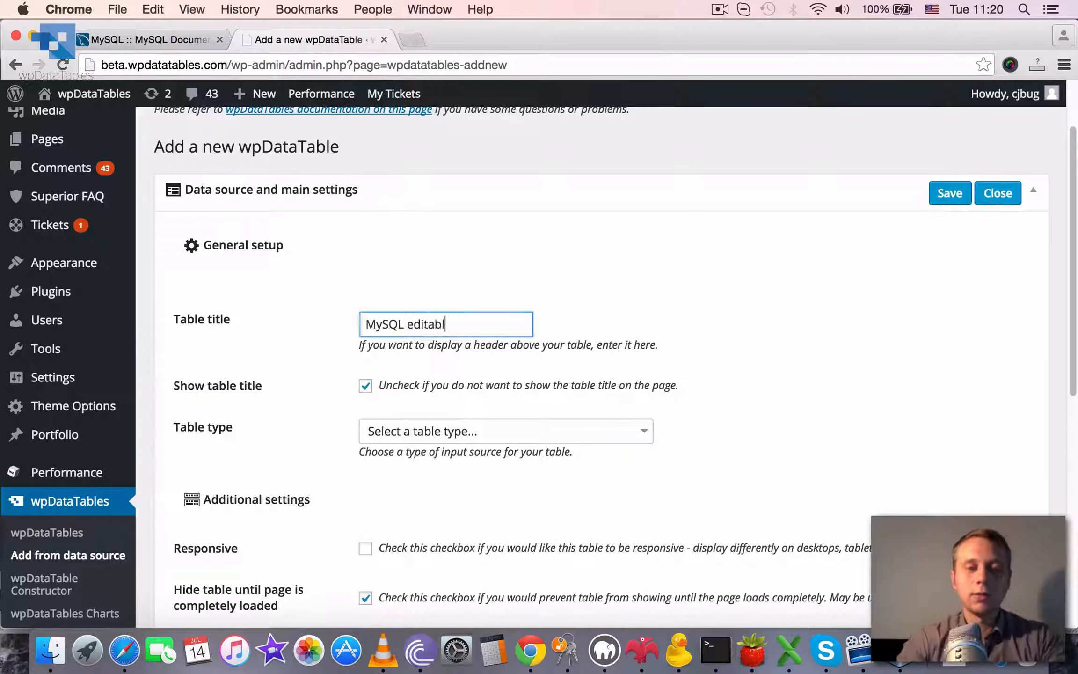
{"action": "type", "text": "e VideowDemo"}
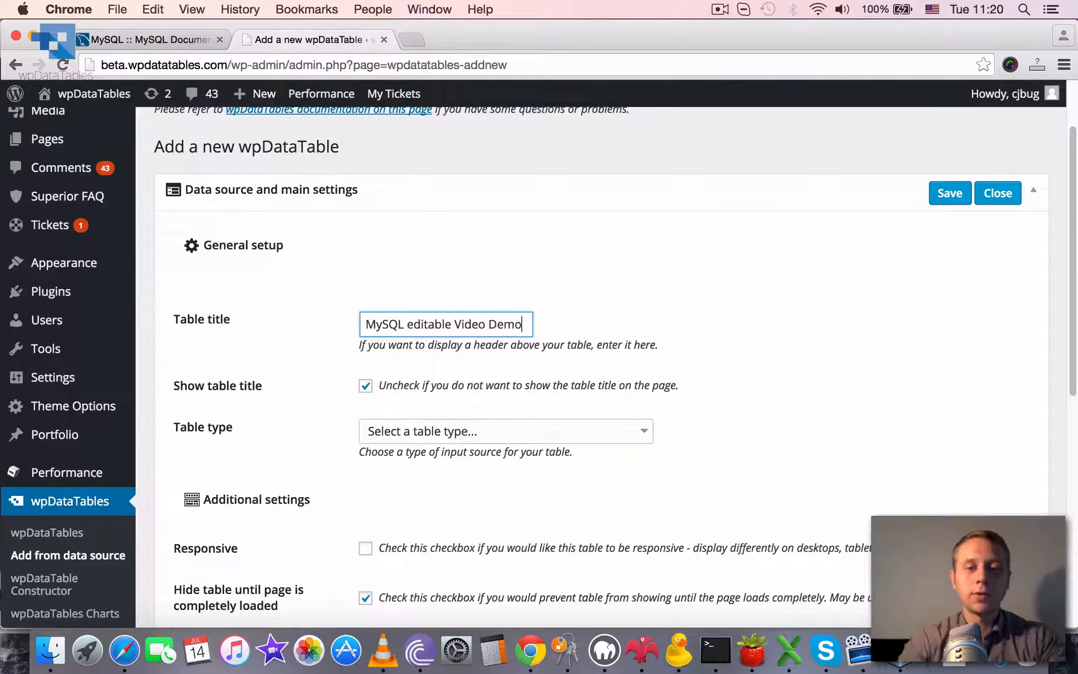
Step: Set the new table's type to MySQL query
{"action": "scroll", "coordinate": [597, 489], "scroll_direction": "down", "scroll_amount": 1}
{"action": "left_click", "coordinate": [425, 403]}
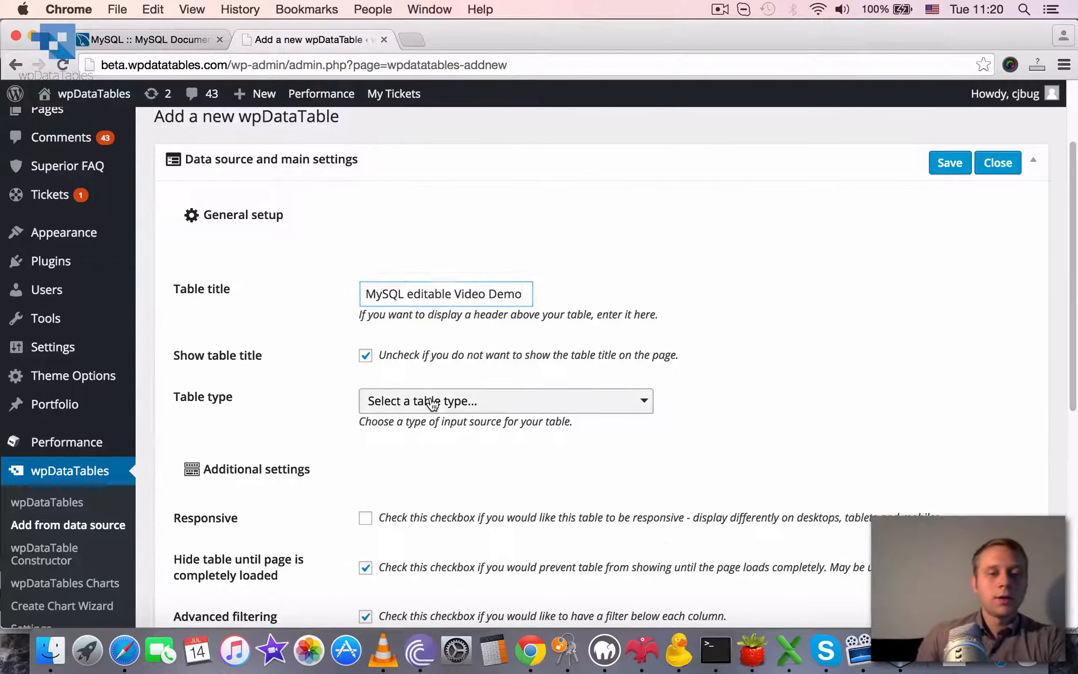
{"action": "left_click", "coordinate": [415, 228]}
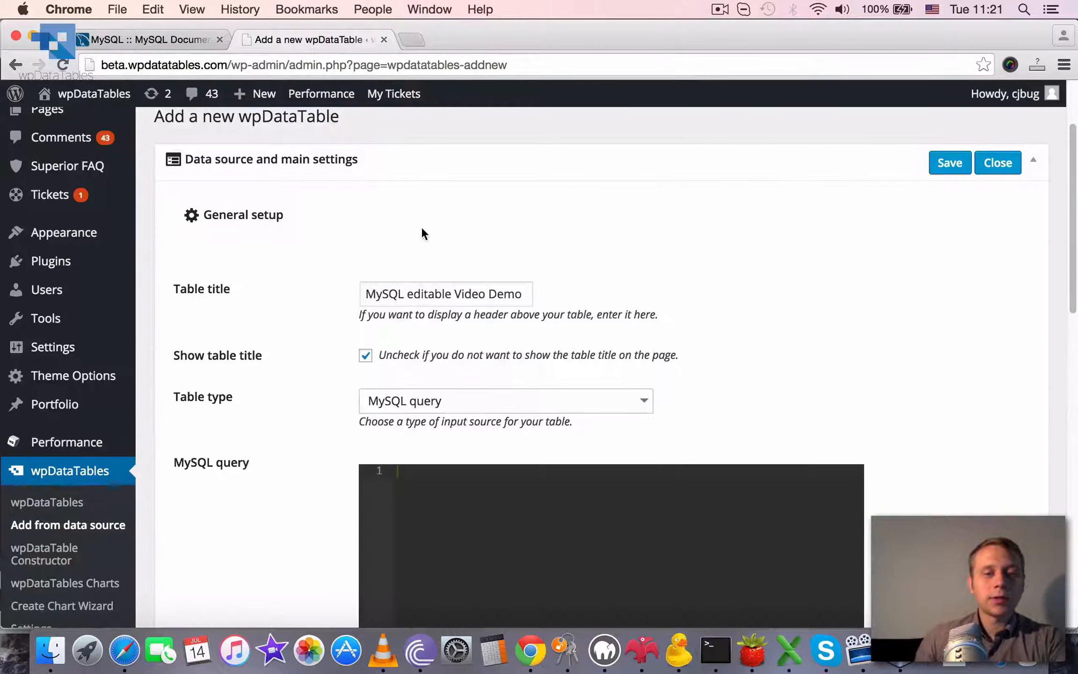
Step: Enter SELECT * FROM City as the table's MySQL query and save the table
{"action": "scroll", "coordinate": [856, 352], "scroll_direction": "down", "scroll_amount": 3}
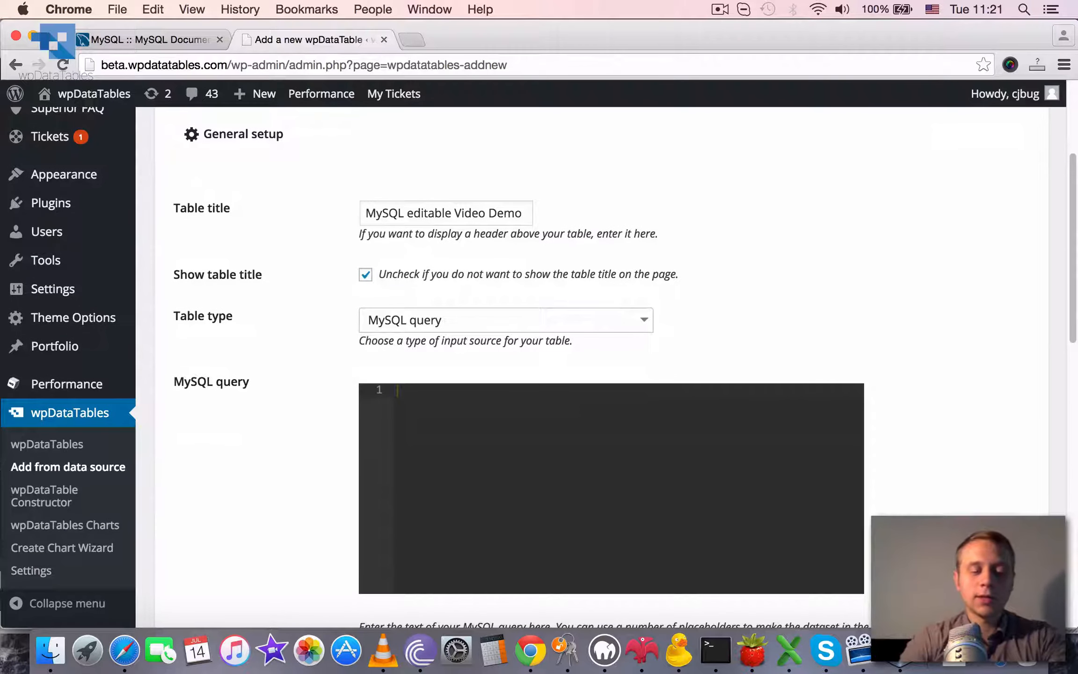
{"action": "scroll", "coordinate": [826, 356], "scroll_direction": "down", "scroll_amount": 1}
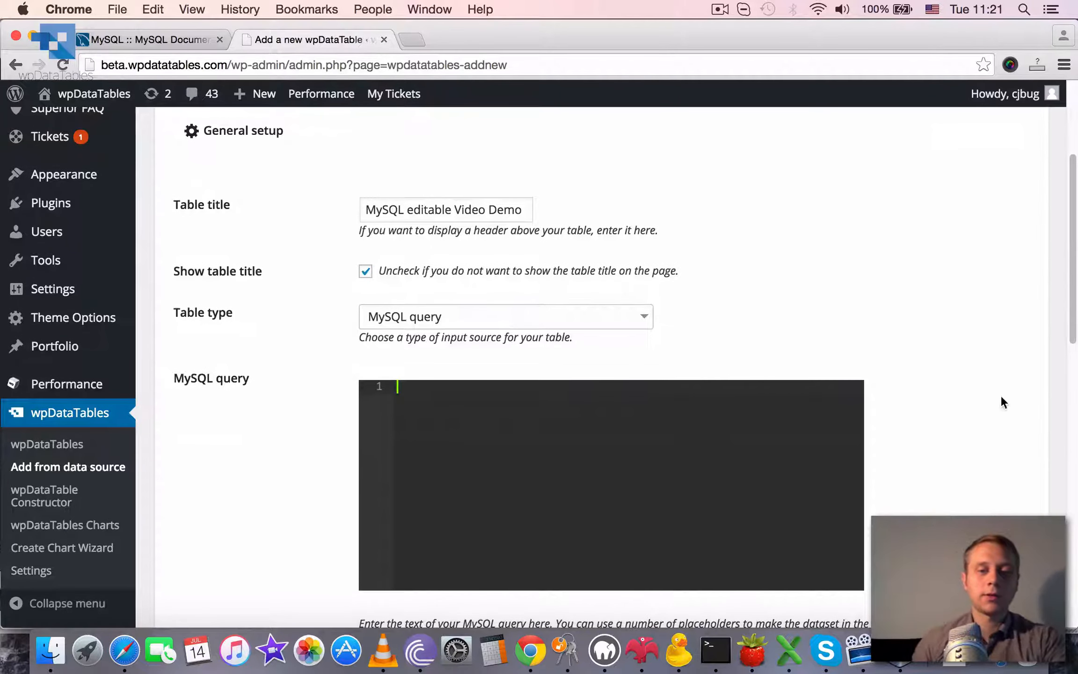
{"action": "type", "text": "ELECT "}
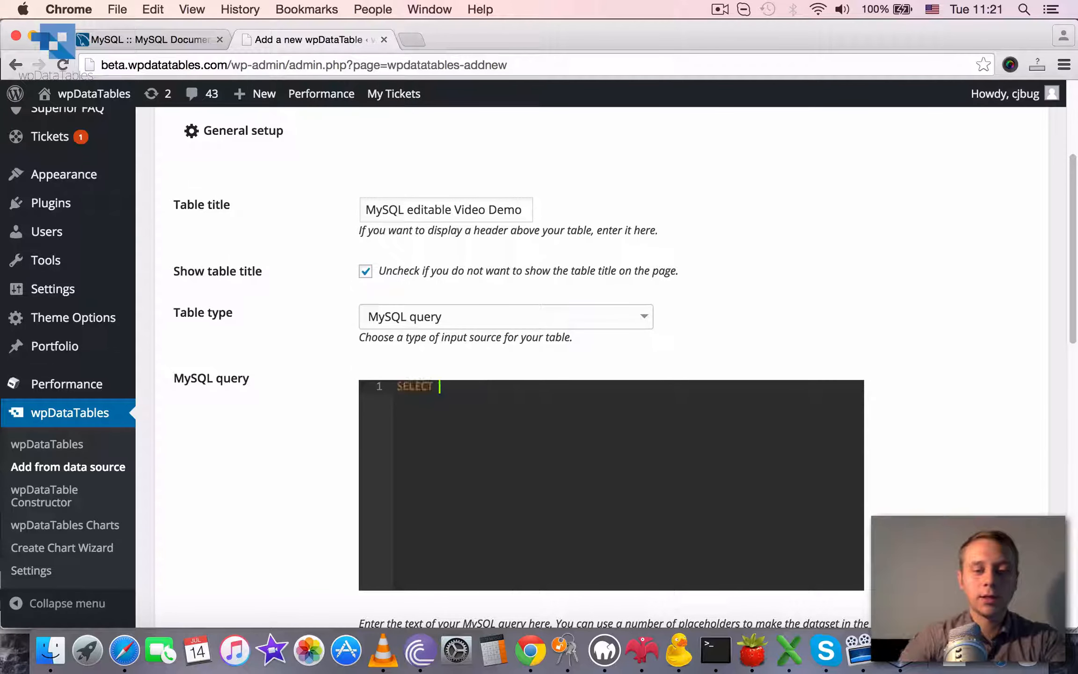
{"action": "type", "text": "* FROM City"}
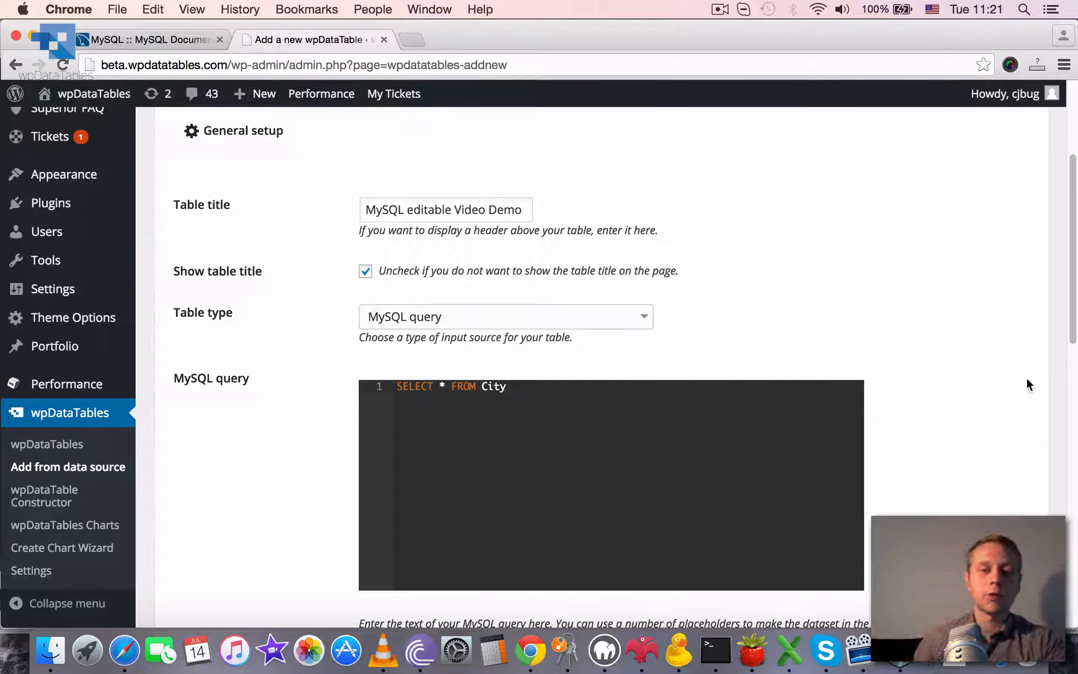
{"action": "double_click", "coordinate": [502, 386]}
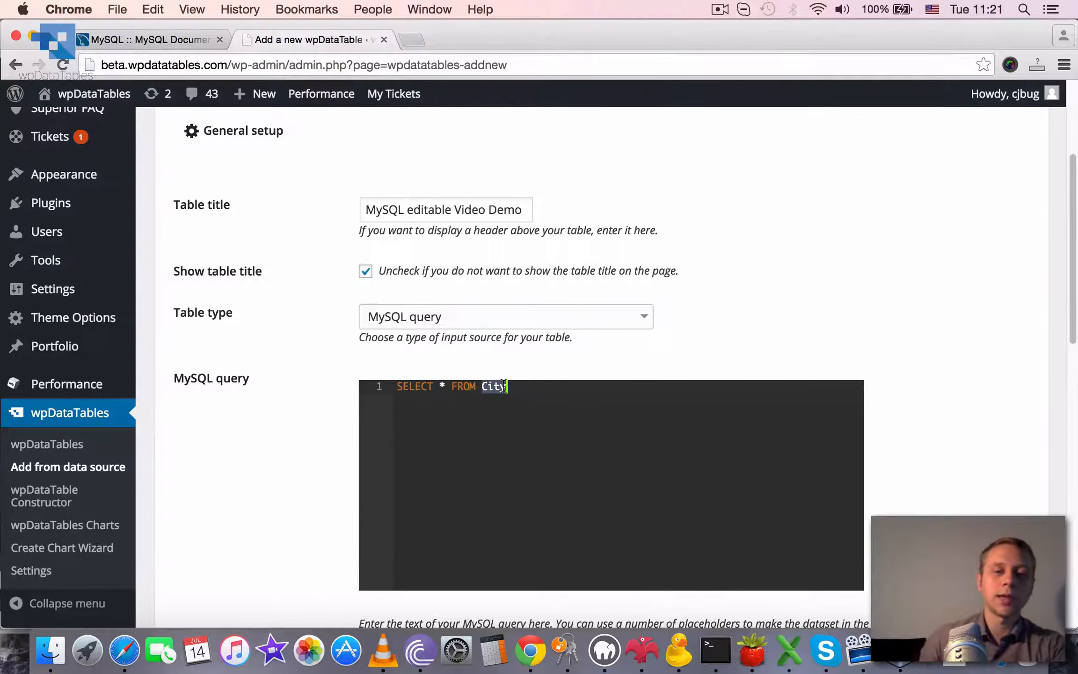
{"action": "scroll", "coordinate": [760, 335], "scroll_direction": "down", "scroll_amount": 3}
{"action": "scroll", "coordinate": [607, 433], "scroll_direction": "down", "scroll_amount": 10}
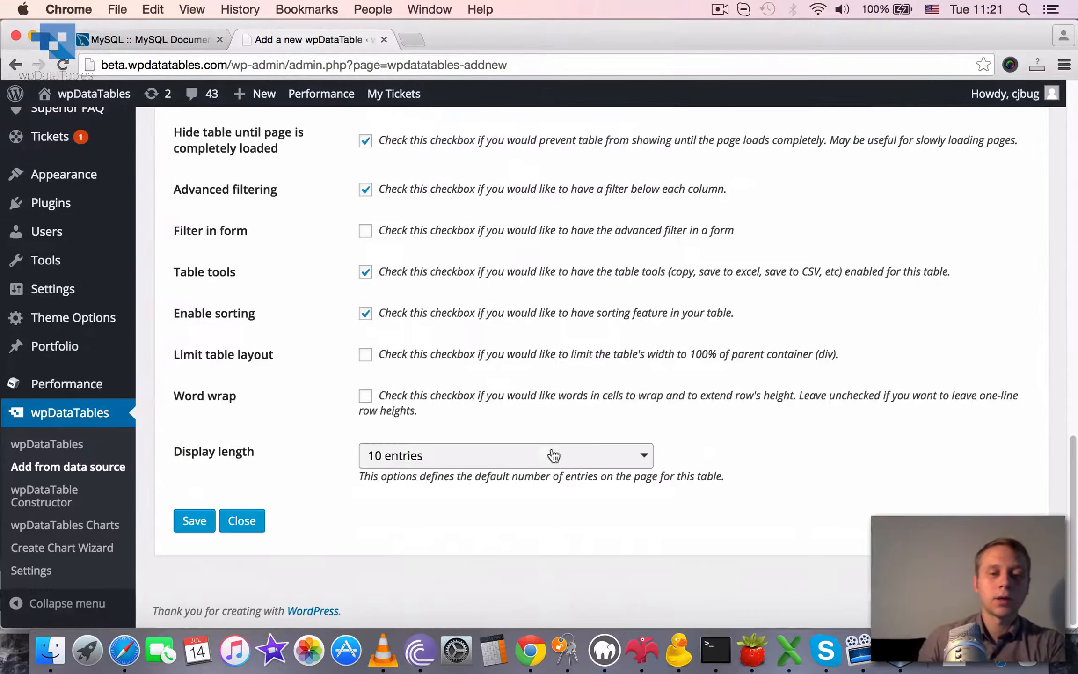
{"action": "left_click", "coordinate": [194, 520]}
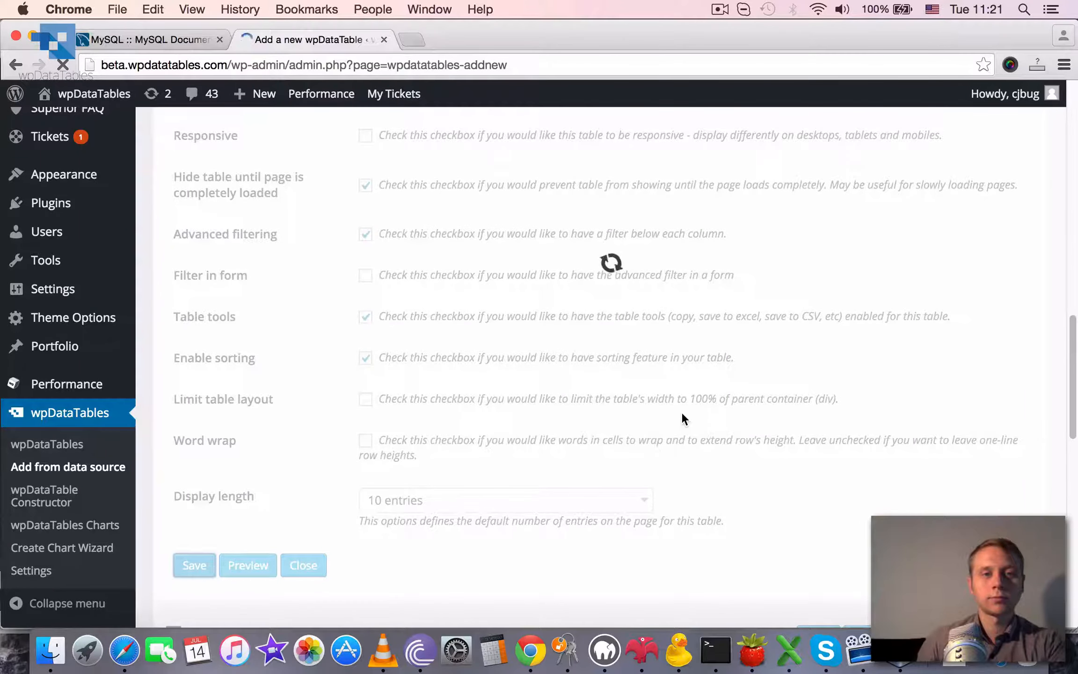
Step: Examine the saved table's settings and the setup of its individual columns
{"action": "scroll", "coordinate": [816, 423], "scroll_direction": "down", "scroll_amount": 20}
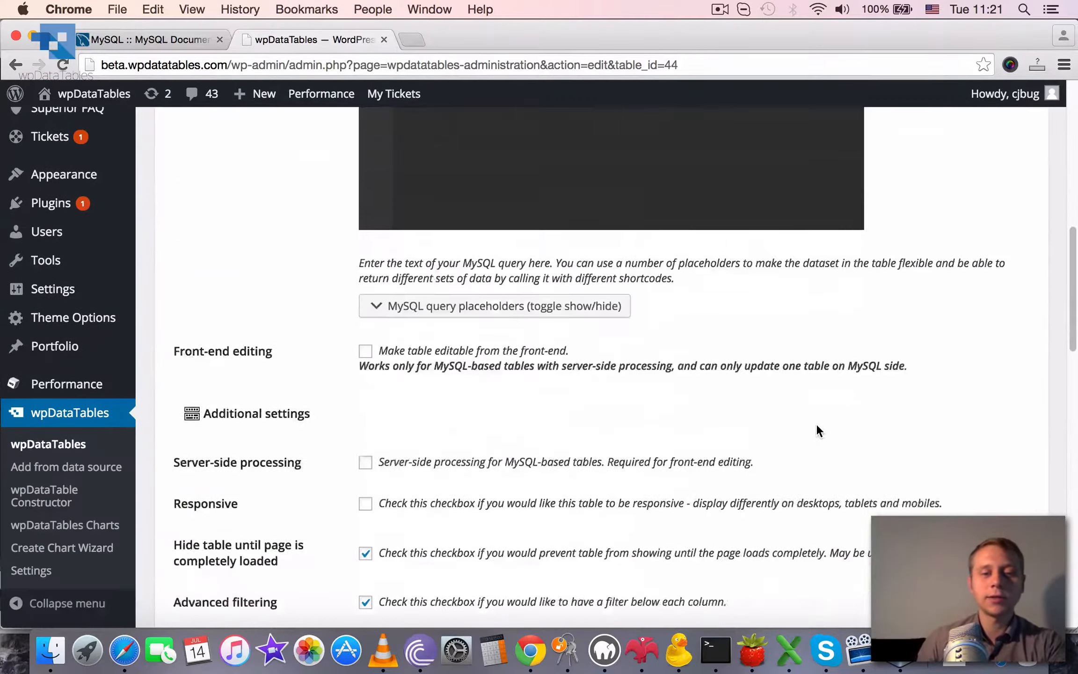
{"action": "scroll", "coordinate": [749, 529], "scroll_direction": "right", "scroll_amount": 10}
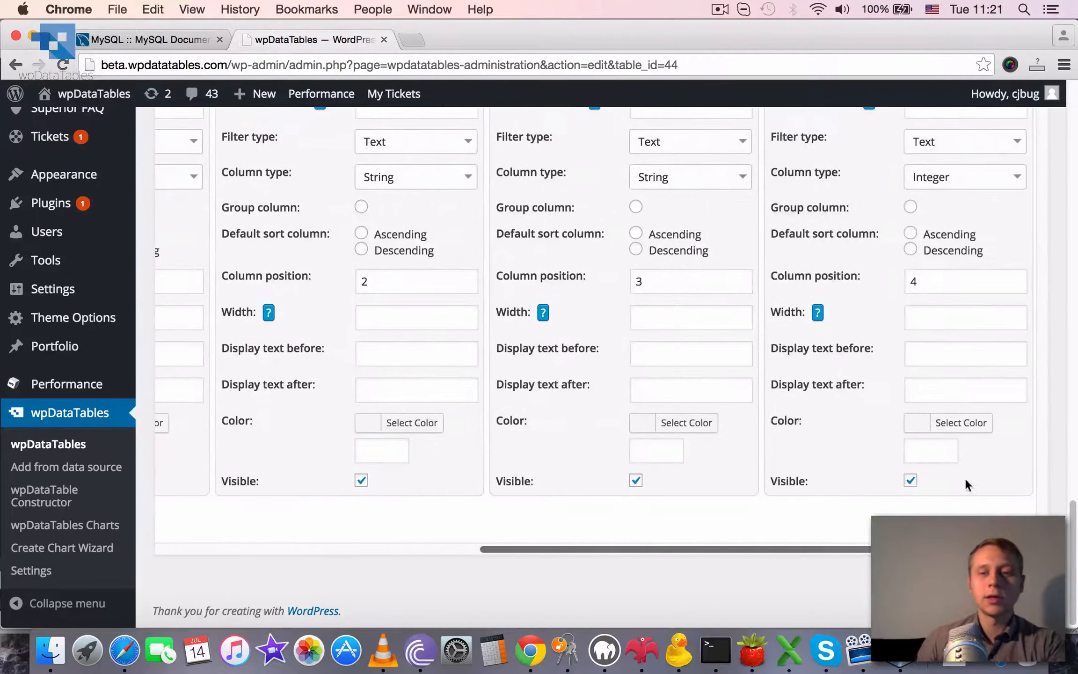
{"action": "scroll", "coordinate": [957, 462], "scroll_direction": "up", "scroll_amount": 15}
{"action": "scroll", "coordinate": [963, 481], "scroll_direction": "down", "scroll_amount": 8}
{"action": "scroll", "coordinate": [970, 503], "scroll_direction": "down", "scroll_amount": 7}
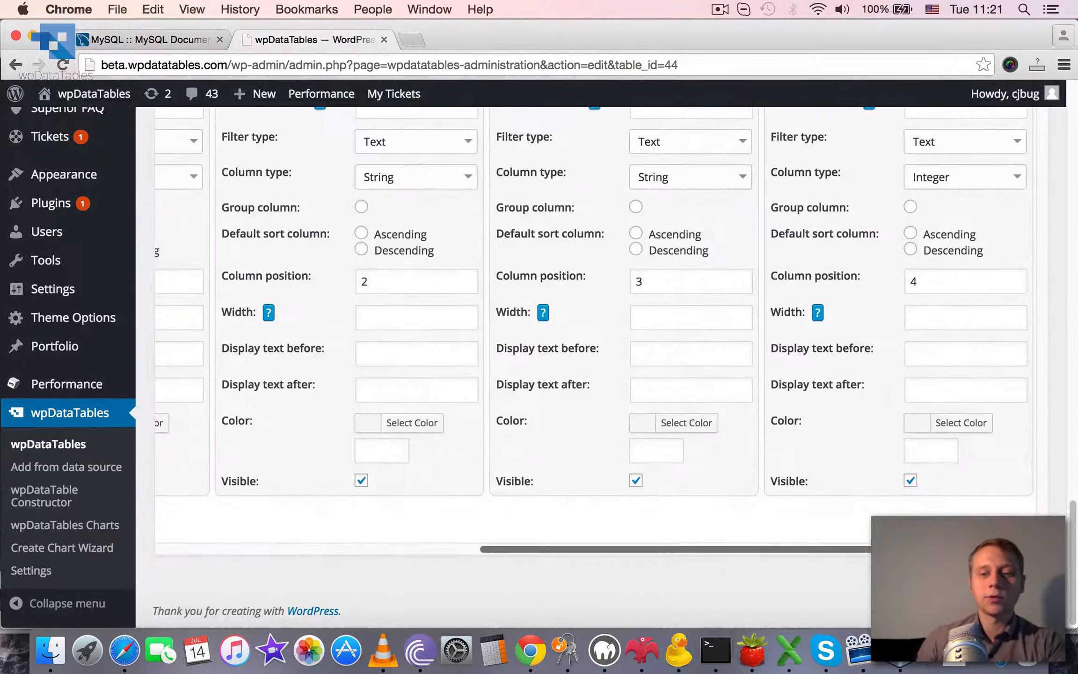
{"action": "scroll", "coordinate": [502, 521], "scroll_direction": "left", "scroll_amount": 5}
{"action": "scroll", "coordinate": [577, 471], "scroll_direction": "up", "scroll_amount": 15}
Step: Make the table editable from the front-end and copy City from the query as the MySQL table name for editing
{"action": "scroll", "coordinate": [577, 471], "scroll_direction": "down", "scroll_amount": 10}
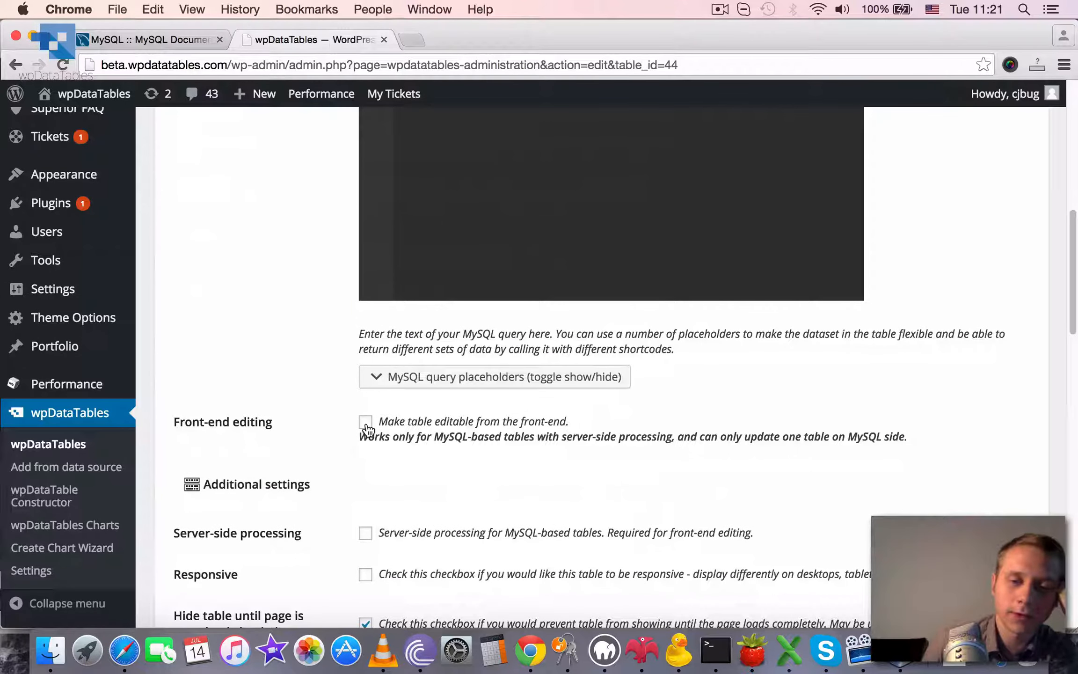
{"action": "left_click", "coordinate": [365, 422]}
{"action": "scroll", "coordinate": [790, 517], "scroll_direction": "down", "scroll_amount": 3}
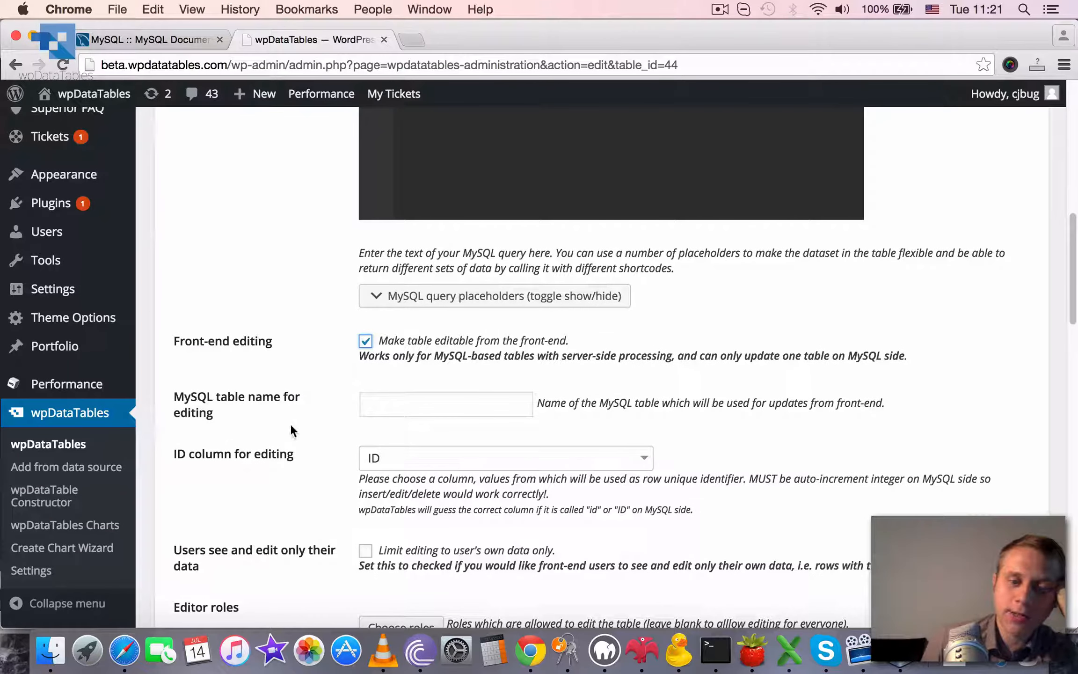
{"action": "scroll", "coordinate": [476, 406], "scroll_direction": "up", "scroll_amount": 7}
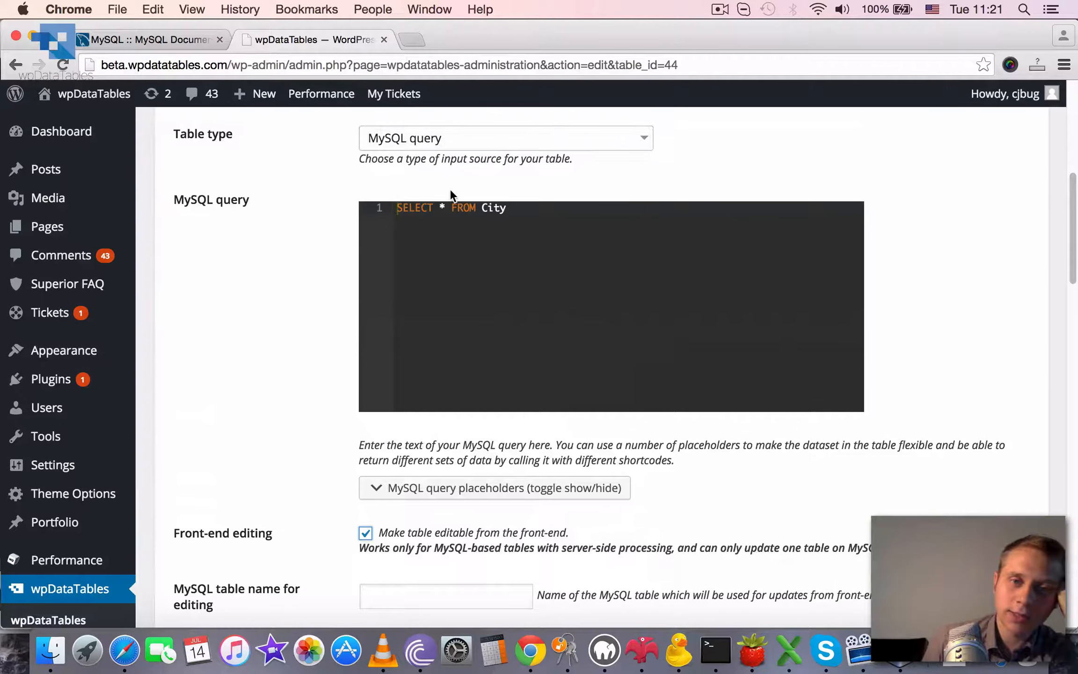
{"action": "double_click", "coordinate": [489, 207]}
{"action": "key", "text": "super+c"}
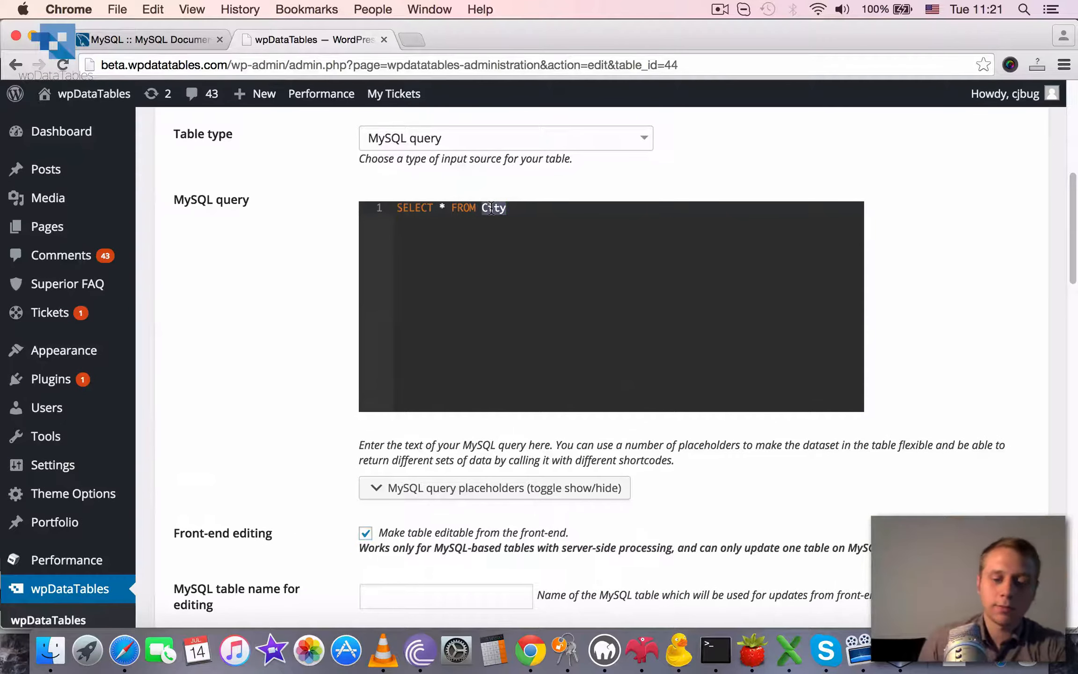
{"action": "scroll", "coordinate": [494, 276], "scroll_direction": "down", "scroll_amount": 6}
{"action": "left_click", "coordinate": [440, 426]}
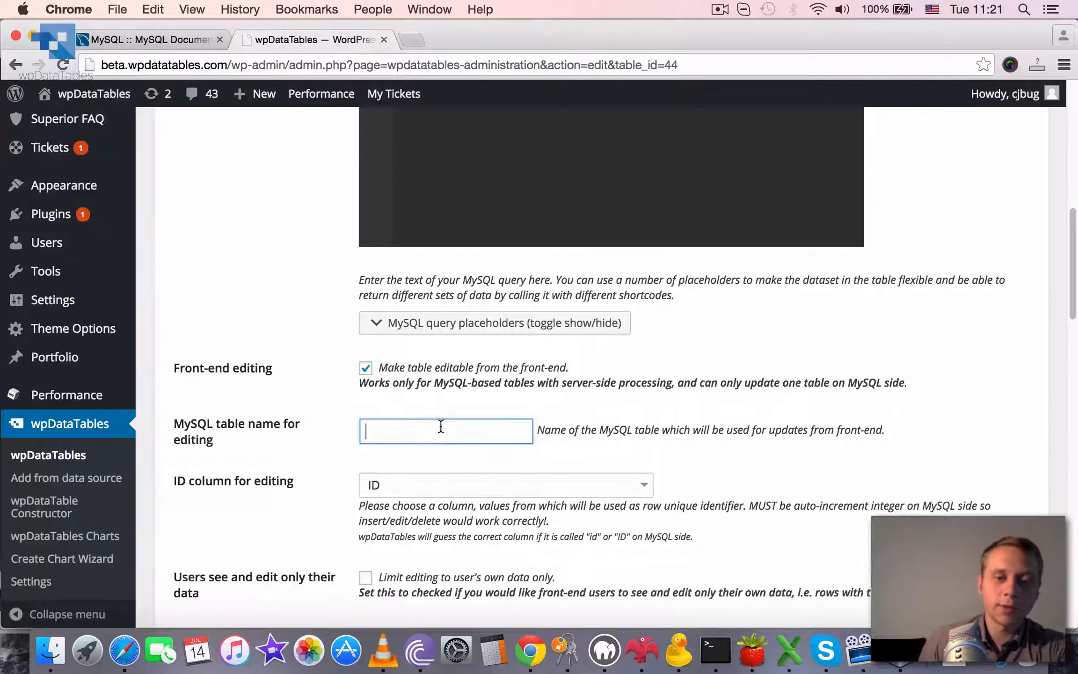
{"action": "key", "text": "super+v"}
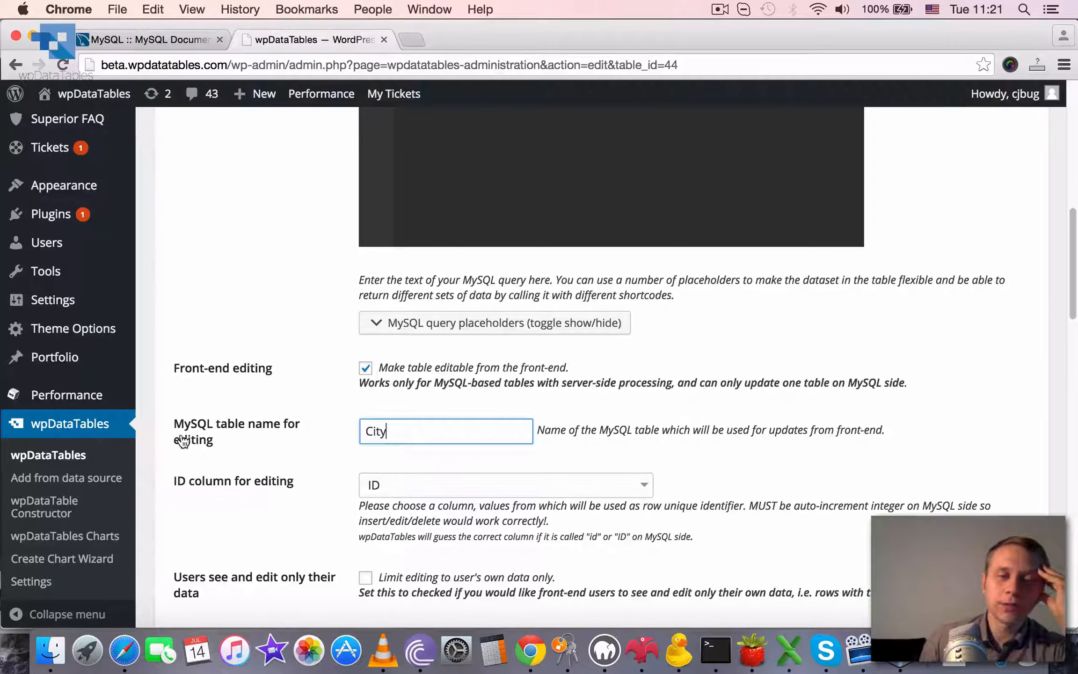
Step: Examine the front-end editing options: MySQL table name, ID column, own-data restriction, editor roles and server-side processing
{"action": "left_click_drag", "start_coordinate": [406, 430], "coordinate": [289, 434]}
{"action": "scroll", "coordinate": [474, 349], "scroll_direction": "up", "scroll_amount": 7}
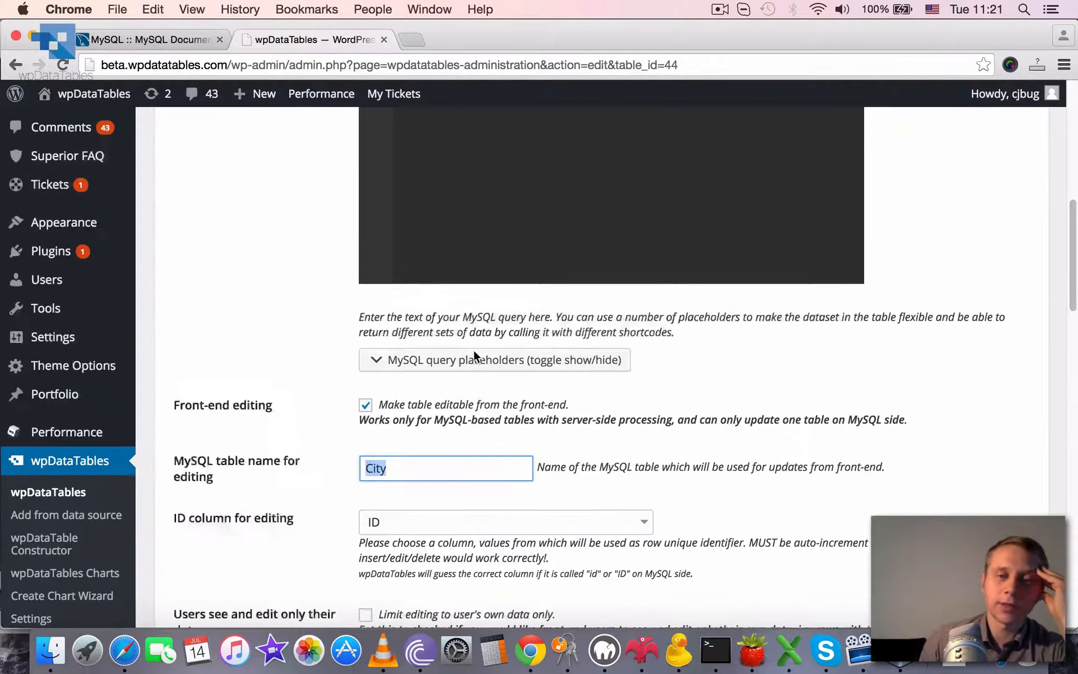
{"action": "scroll", "coordinate": [463, 421], "scroll_direction": "down", "scroll_amount": 10}
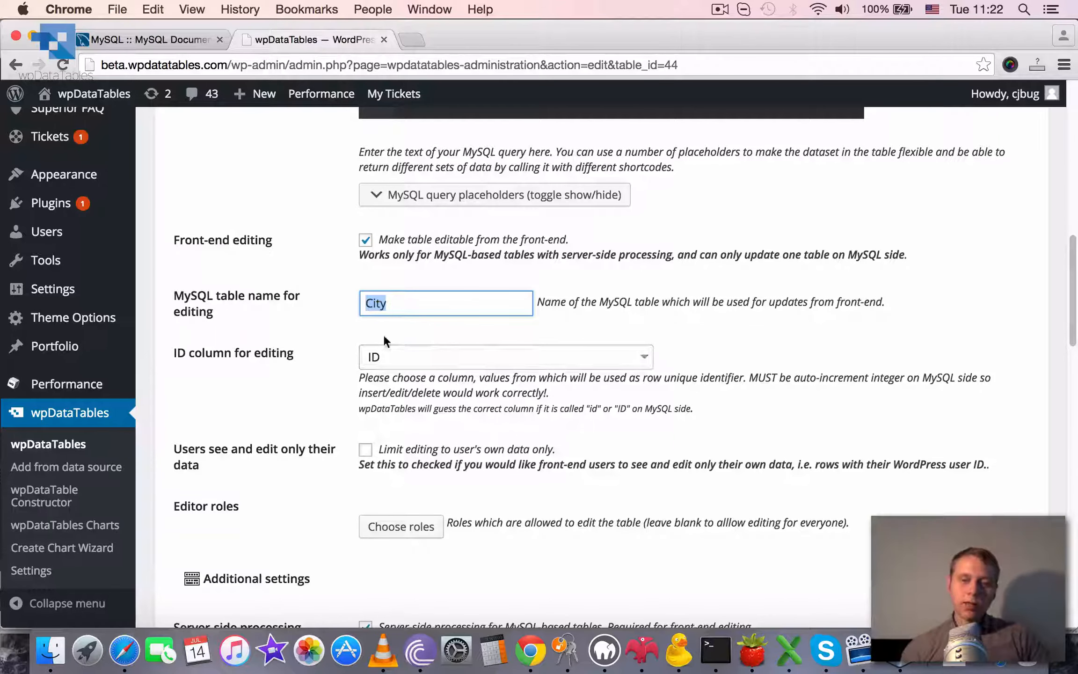
{"action": "scroll", "coordinate": [596, 250], "scroll_direction": "down", "scroll_amount": 5}
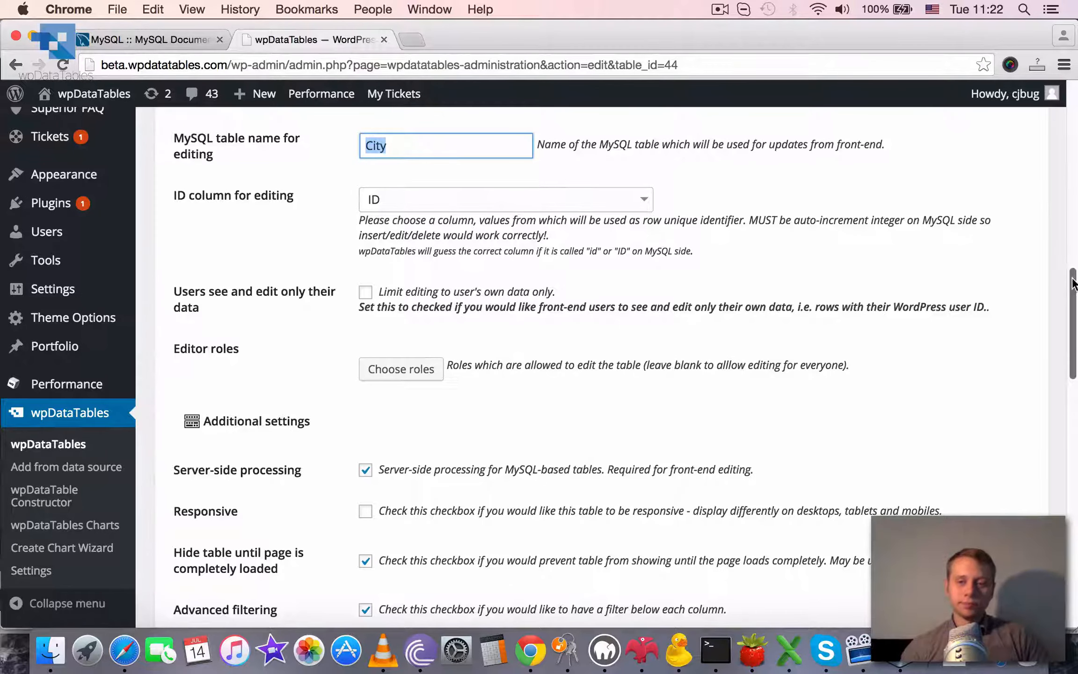
{"action": "scroll", "coordinate": [1057, 304], "scroll_direction": "down", "scroll_amount": 3}
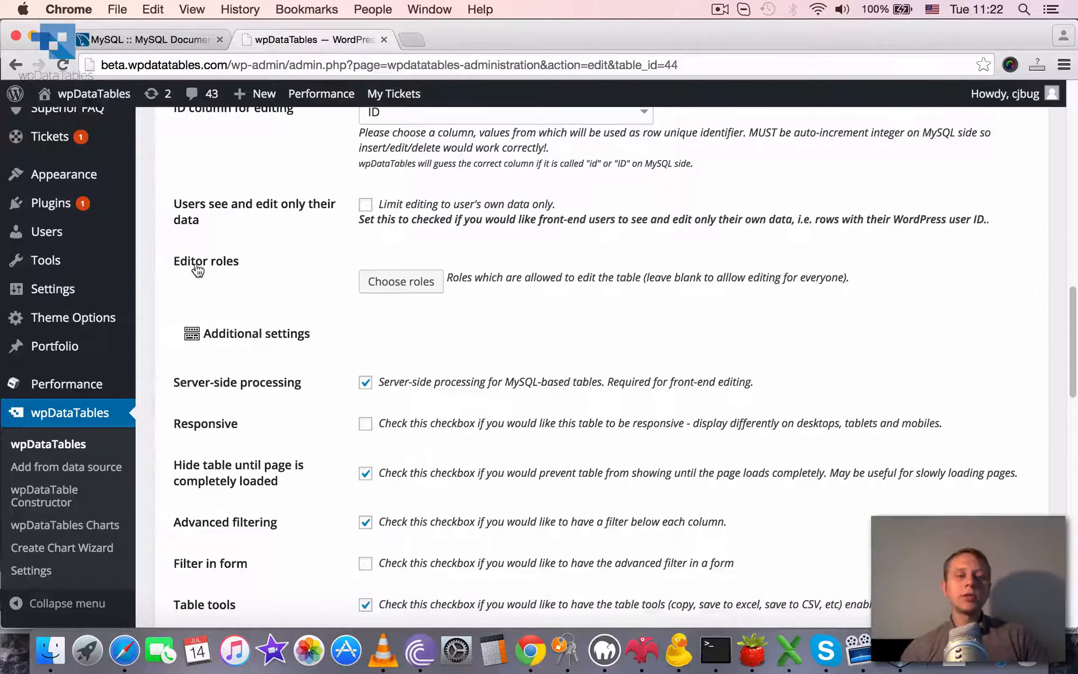
Step: Examine the user roles that can be allowed to edit the table
{"action": "left_click", "coordinate": [398, 283]}
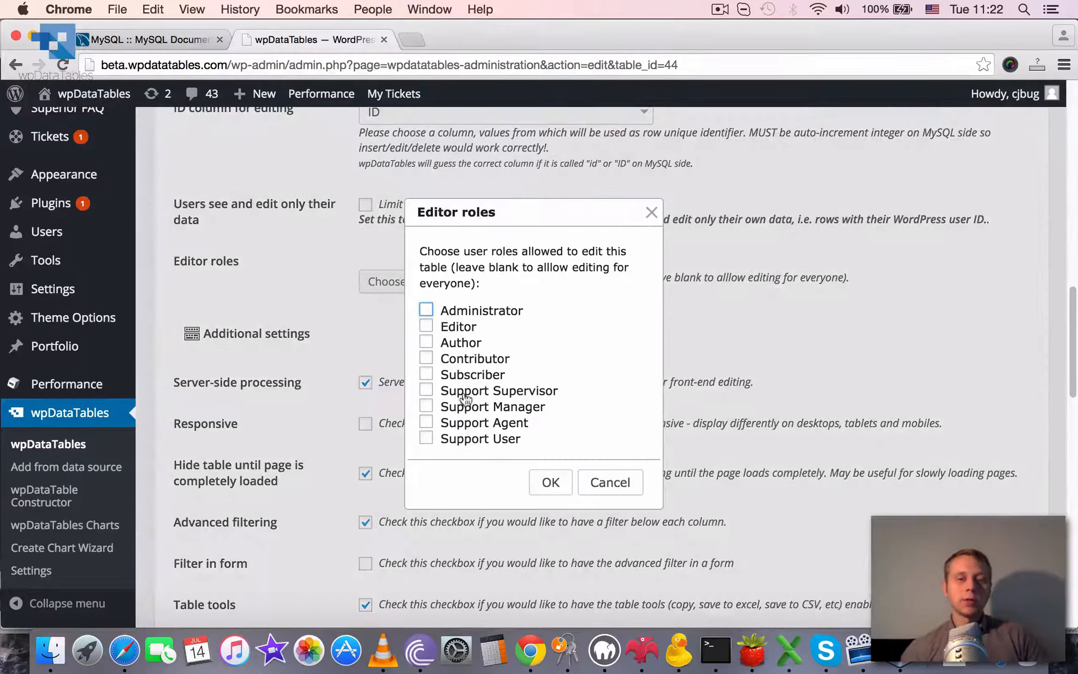
{"action": "left_click", "coordinate": [651, 214]}
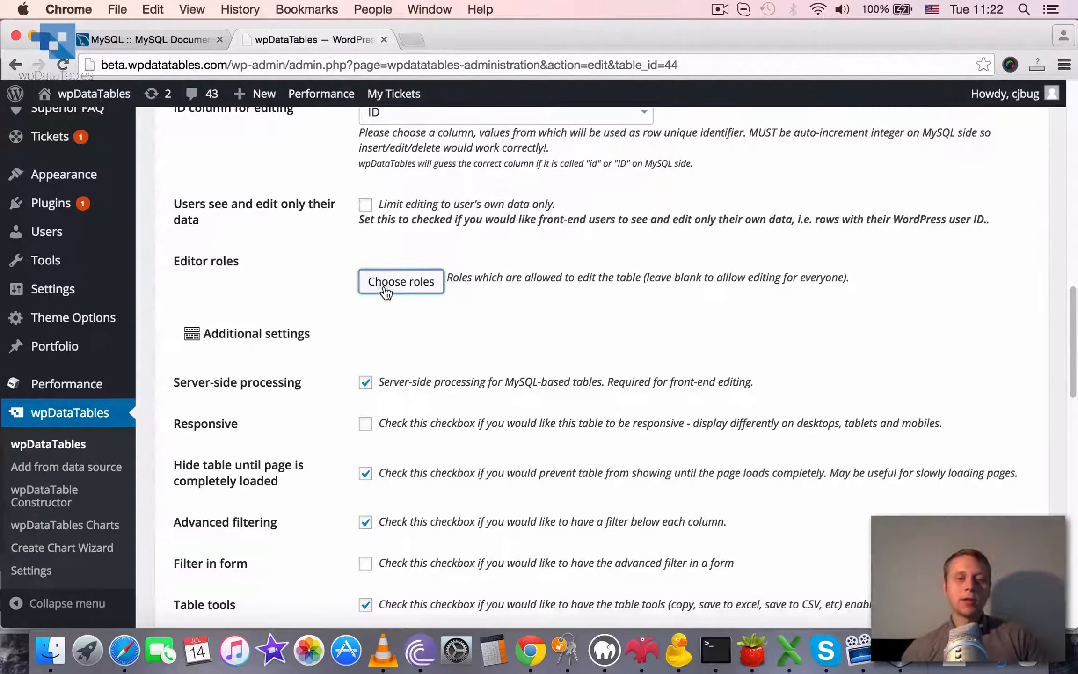
{"action": "left_click", "coordinate": [385, 292]}
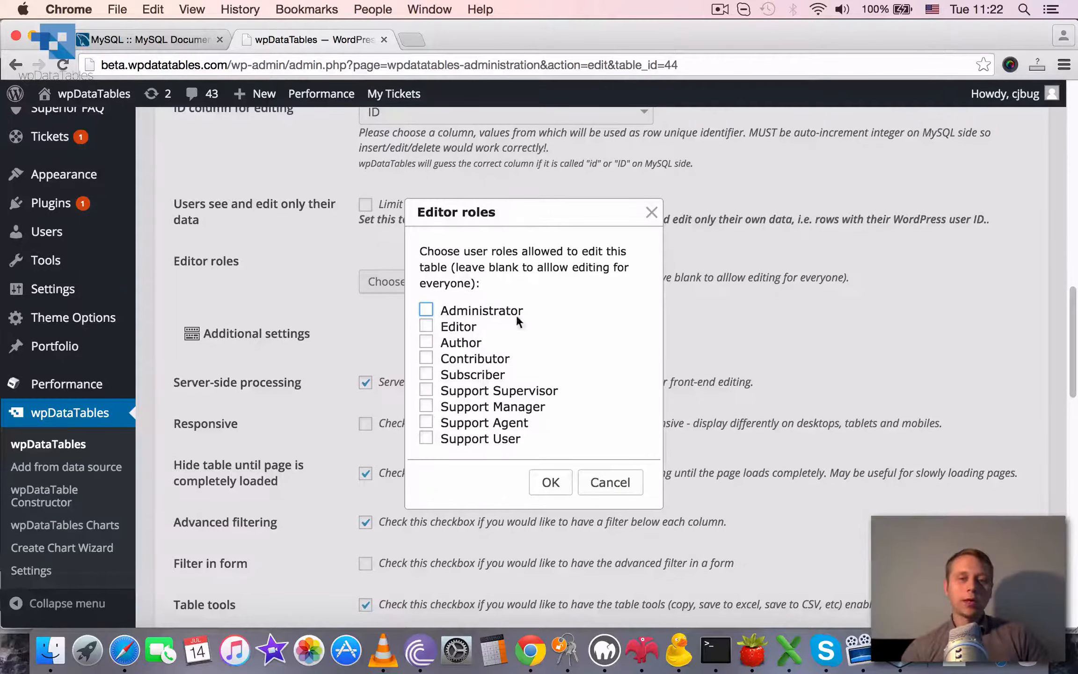
{"action": "left_click_drag", "start_coordinate": [540, 216], "coordinate": [532, 191]}
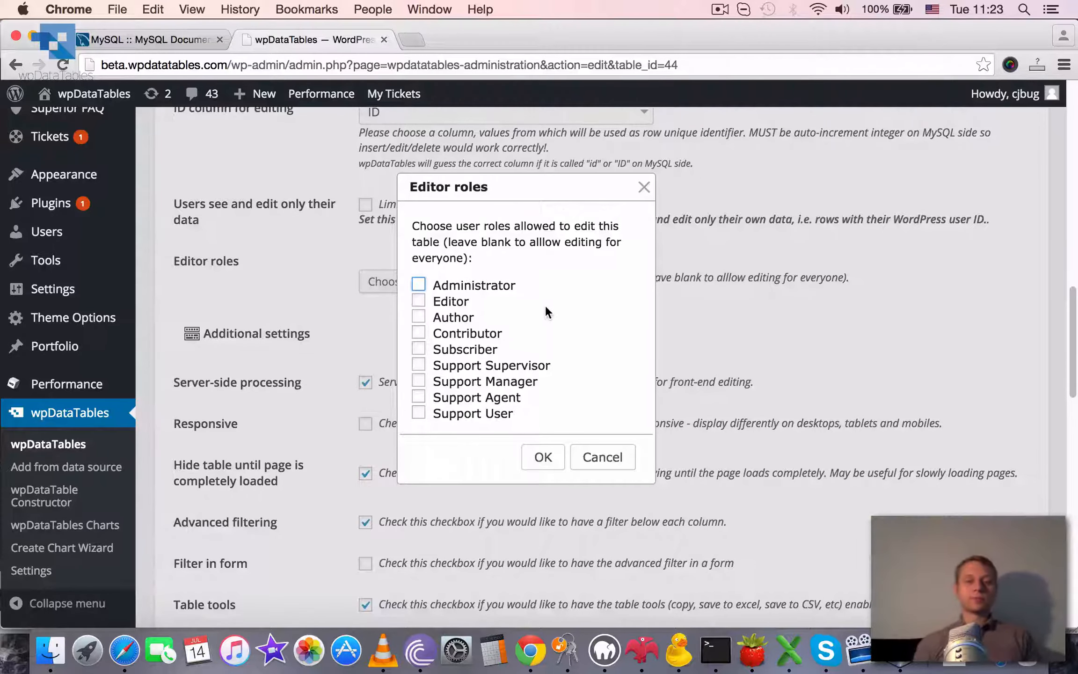
{"action": "left_click", "coordinate": [643, 188]}
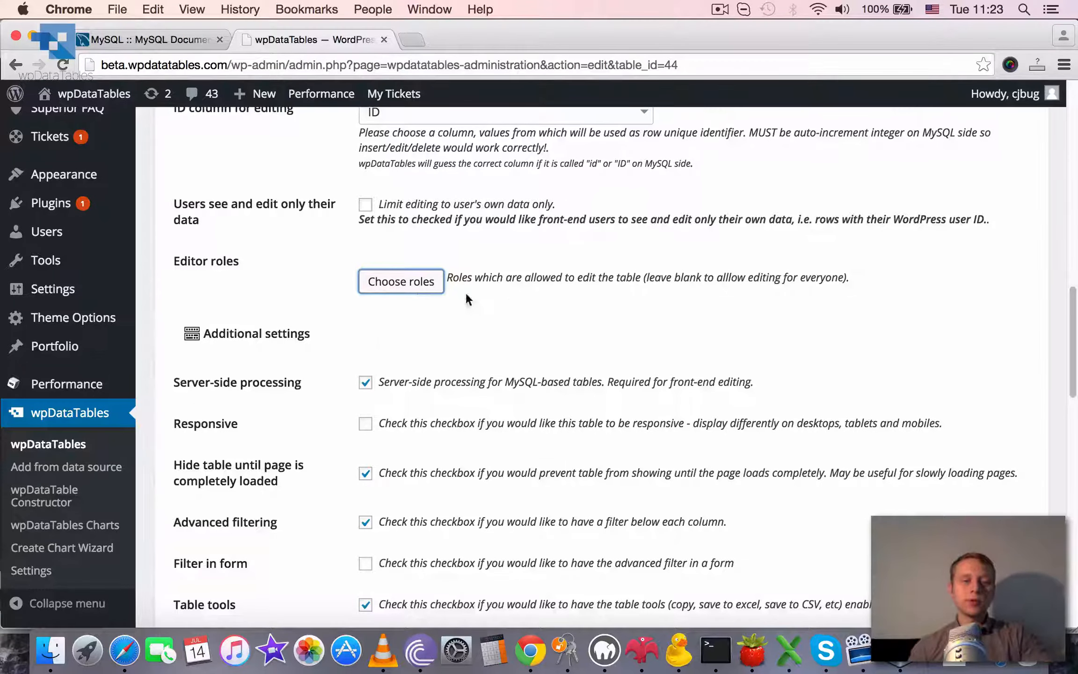
{"action": "left_click", "coordinate": [420, 287]}
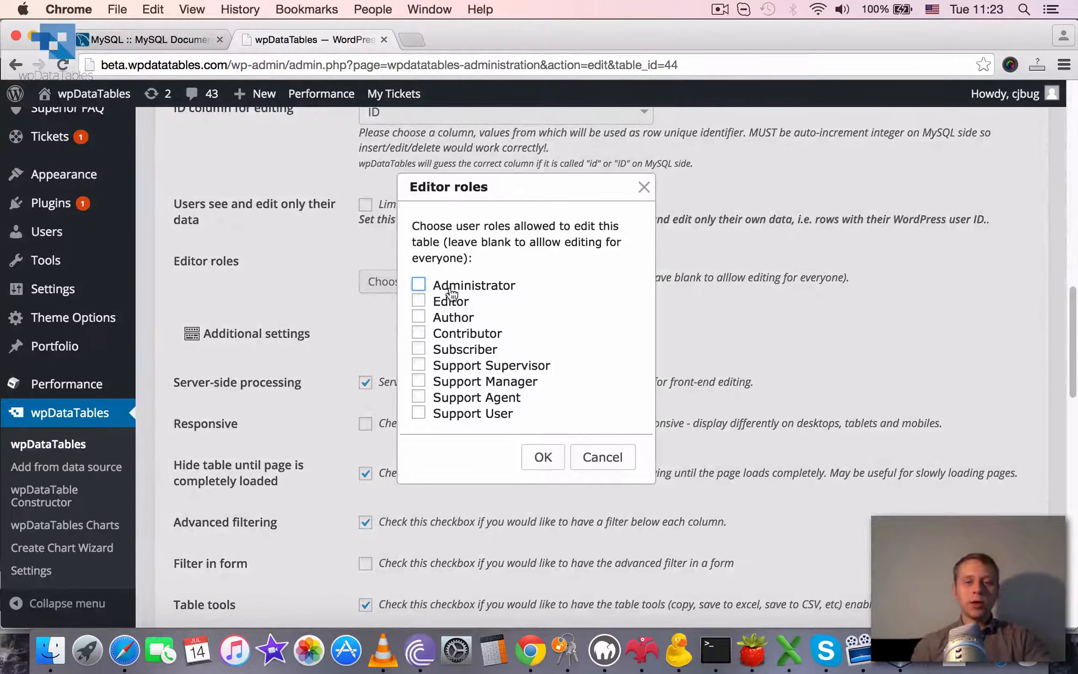
{"action": "left_click", "coordinate": [450, 289]}
{"action": "left_click", "coordinate": [452, 334]}
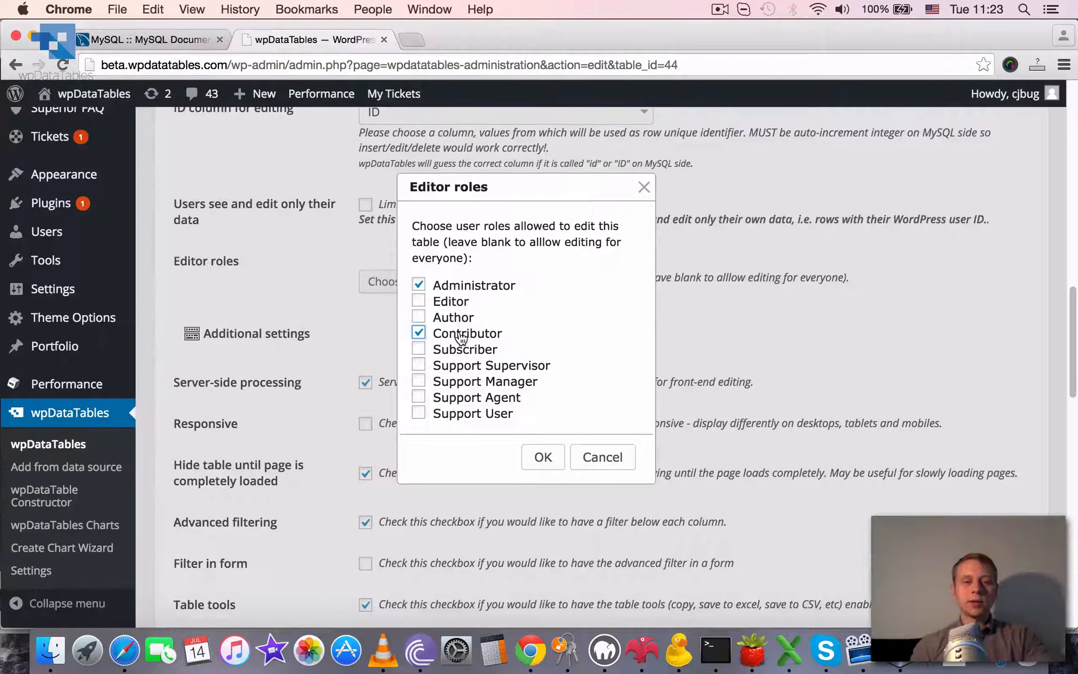
{"action": "left_click", "coordinate": [462, 335]}
{"action": "left_click", "coordinate": [462, 350]}
{"action": "left_click", "coordinate": [459, 308]}
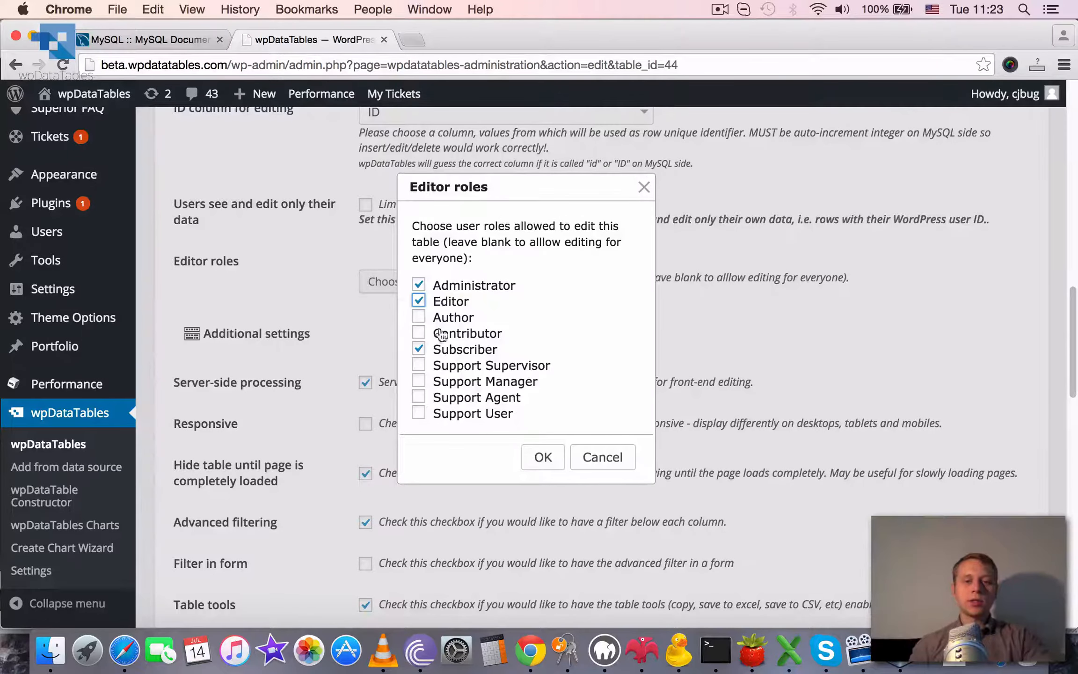
{"action": "left_click", "coordinate": [601, 456]}
Step: Save the table with its front-end editing settings
{"action": "scroll", "coordinate": [805, 389], "scroll_direction": "down", "scroll_amount": 1}
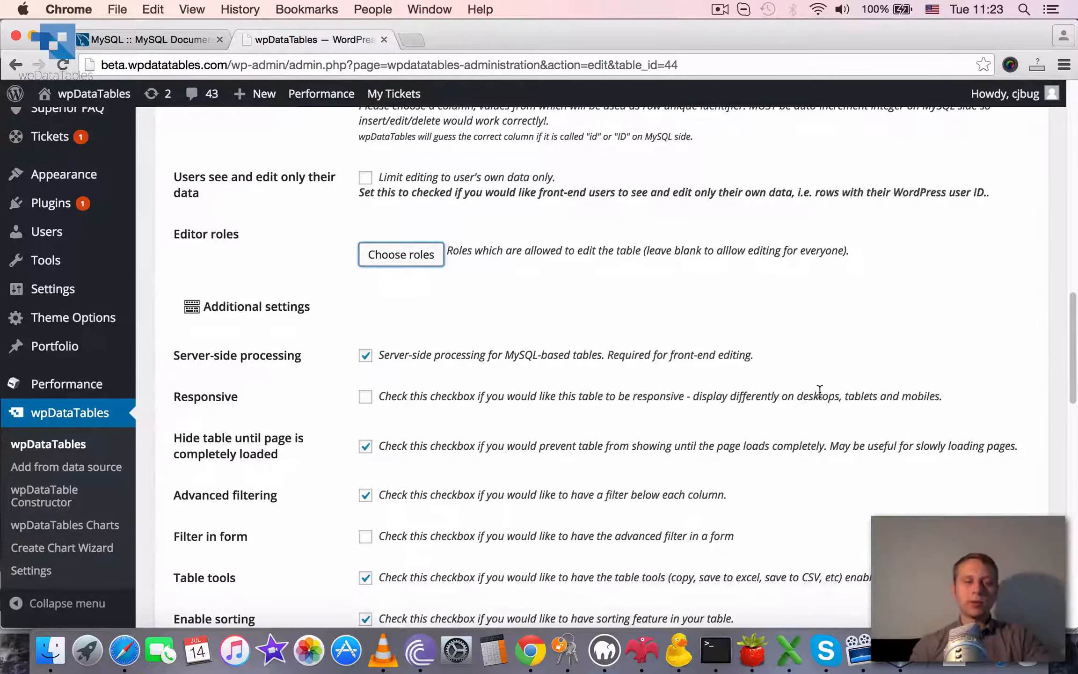
{"action": "scroll", "coordinate": [821, 390], "scroll_direction": "down", "scroll_amount": 6}
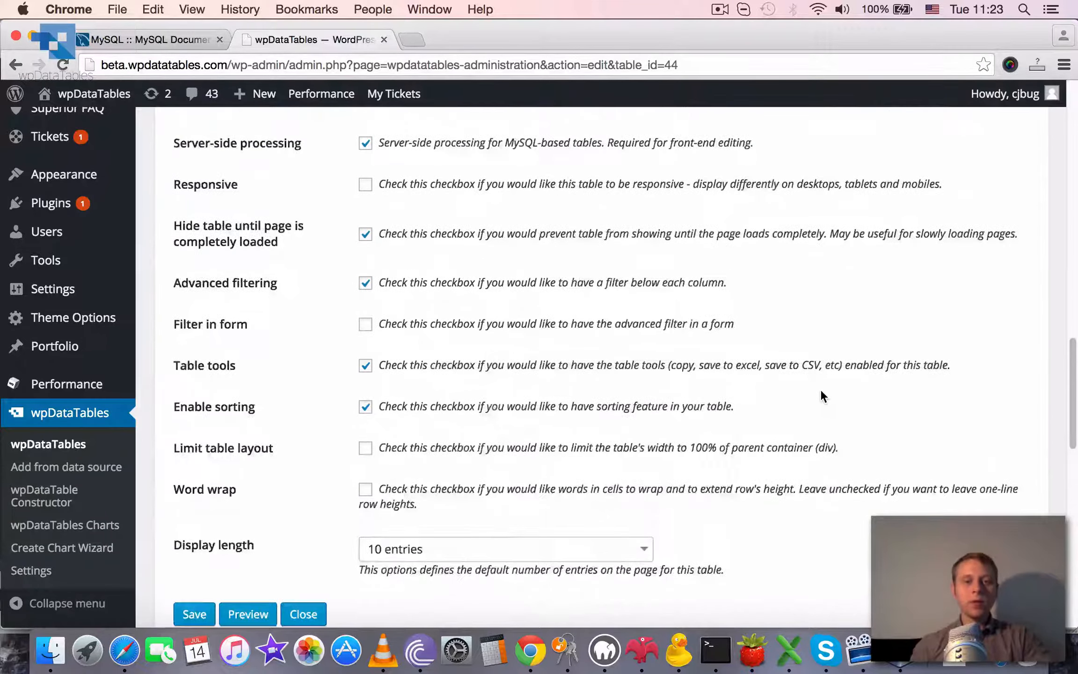
{"action": "scroll", "coordinate": [821, 390], "scroll_direction": "down", "scroll_amount": 6}
{"action": "scroll", "coordinate": [257, 361], "scroll_direction": "down", "scroll_amount": 4}
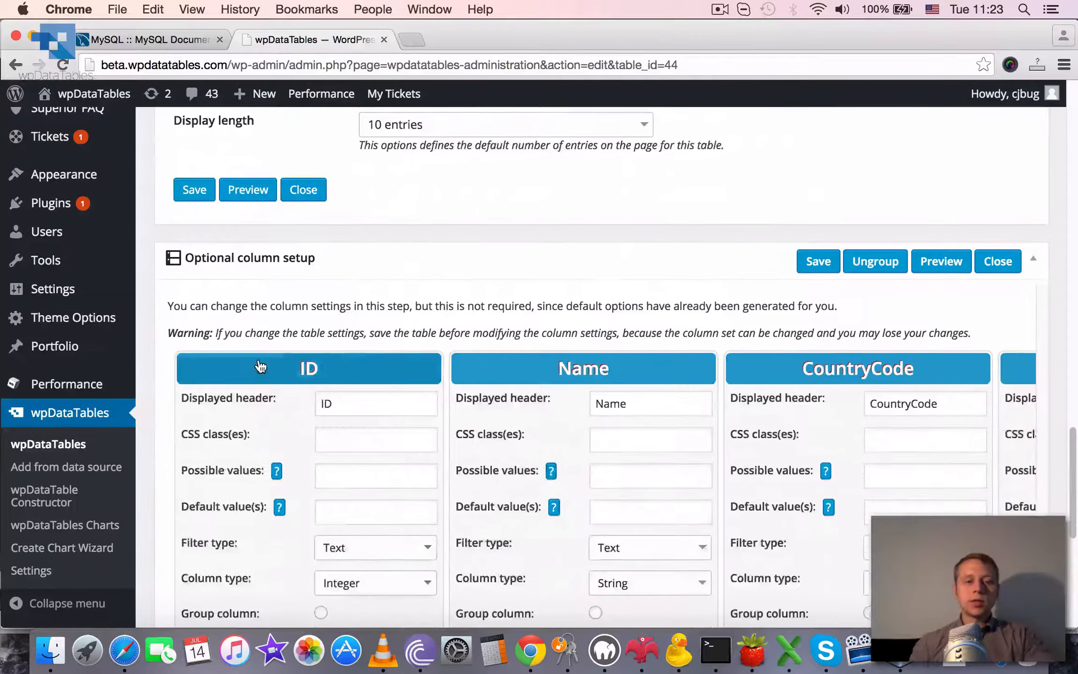
{"action": "scroll", "coordinate": [258, 357], "scroll_direction": "up", "scroll_amount": 2}
{"action": "left_click", "coordinate": [194, 191]}
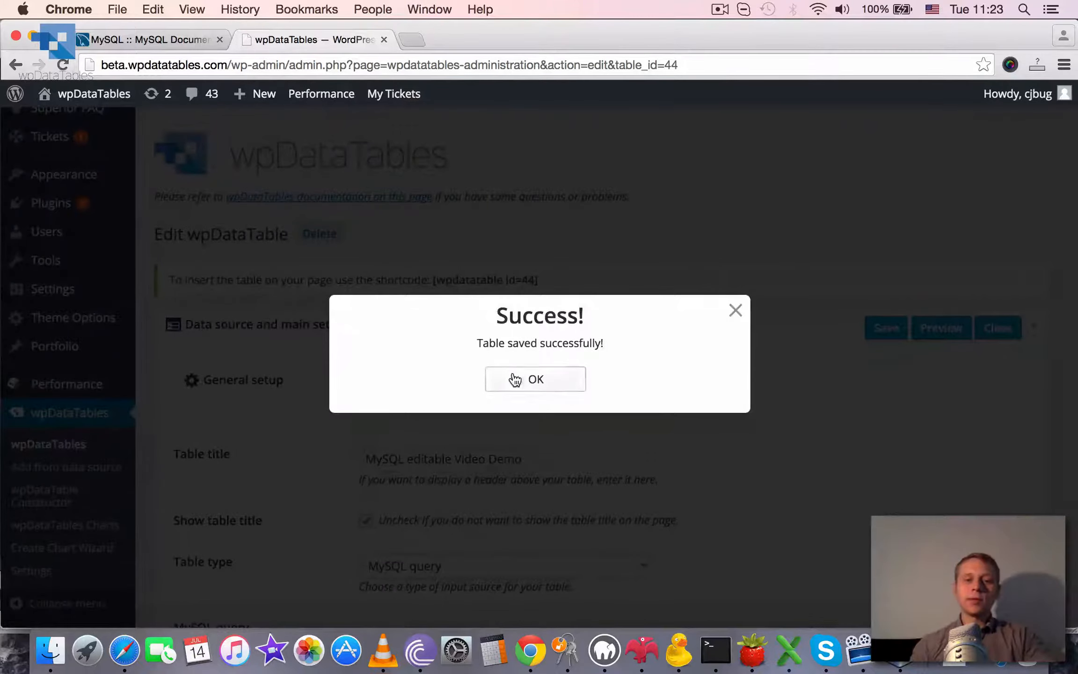
{"action": "left_click", "coordinate": [514, 378]}
Step: Hide the ID column from the table in the optional column setup
{"action": "scroll", "coordinate": [1061, 321], "scroll_direction": "down", "scroll_amount": 15}
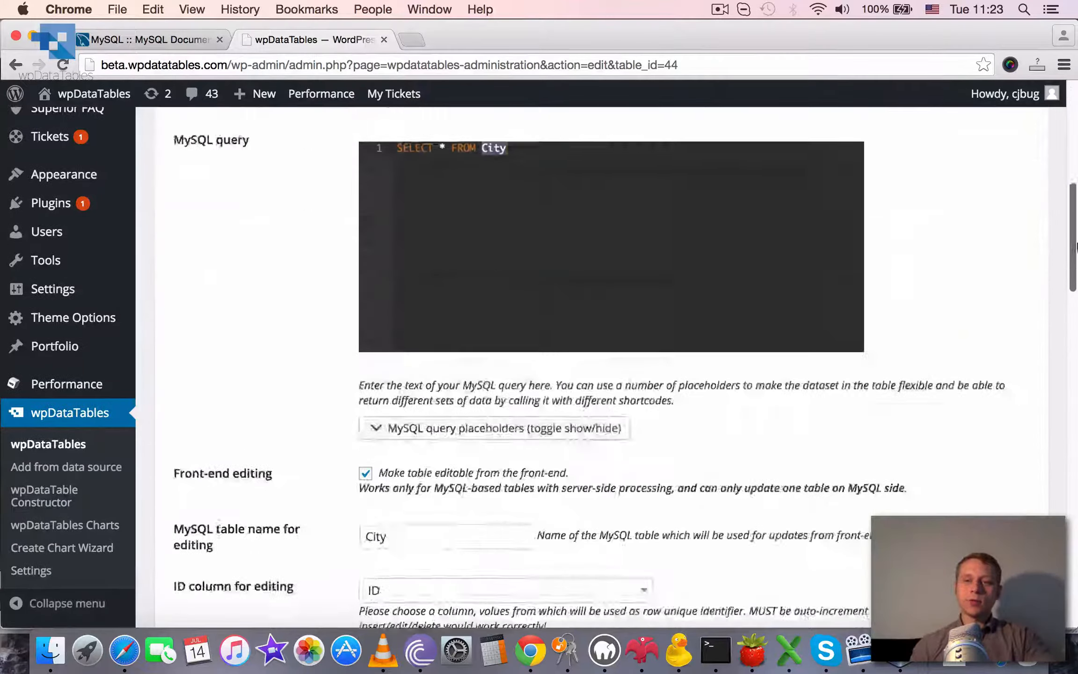
{"action": "scroll", "coordinate": [1061, 328], "scroll_direction": "down", "scroll_amount": 12}
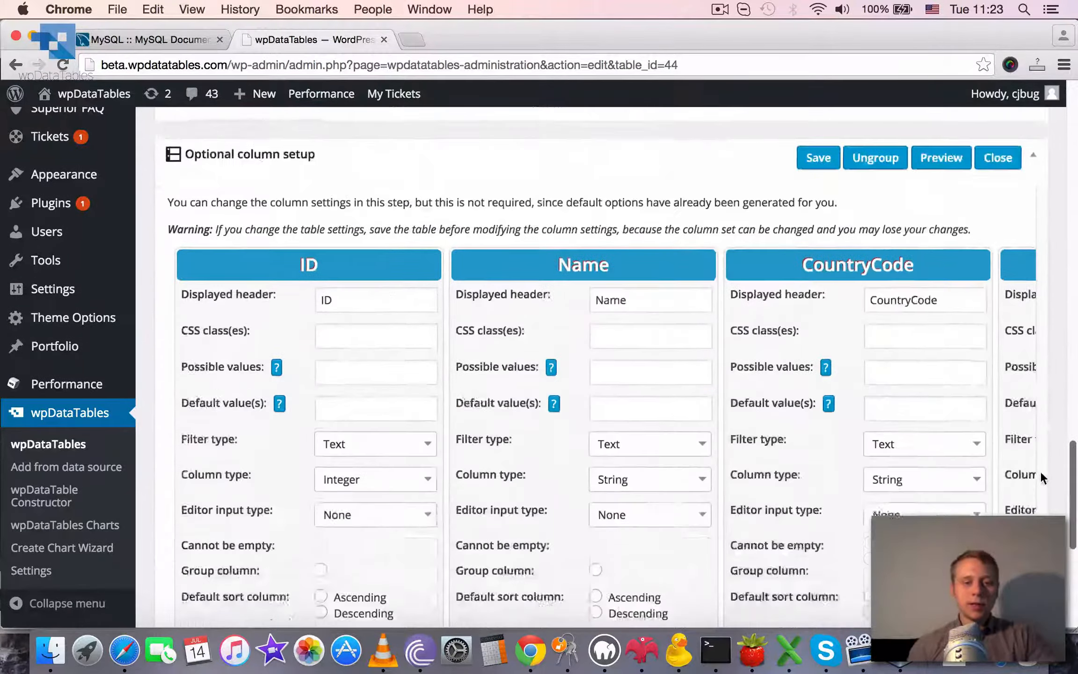
{"action": "scroll", "coordinate": [1040, 481], "scroll_direction": "down", "scroll_amount": 5}
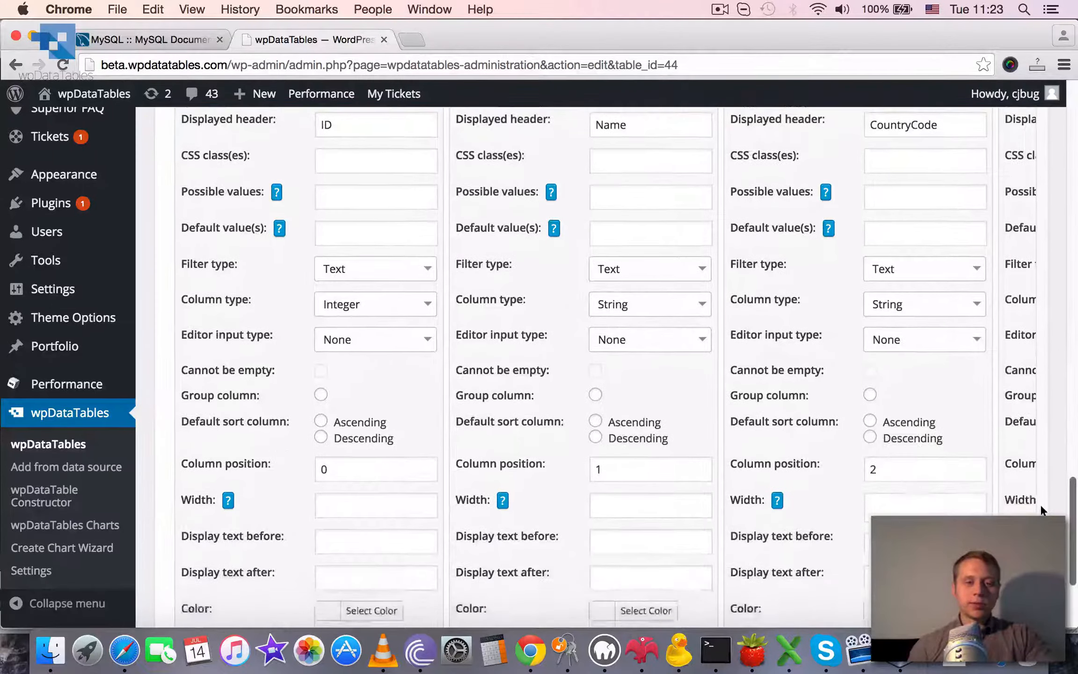
{"action": "scroll", "coordinate": [1040, 504], "scroll_direction": "up", "scroll_amount": 4}
{"action": "scroll", "coordinate": [1028, 466], "scroll_direction": "down", "scroll_amount": 7}
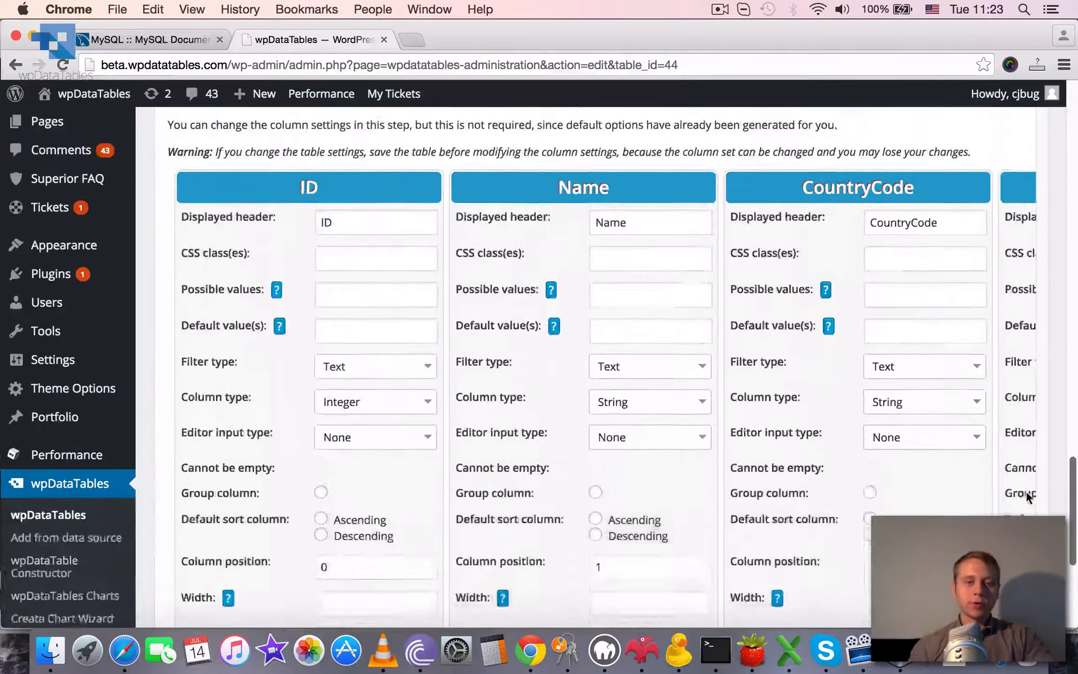
{"action": "scroll", "coordinate": [561, 327], "scroll_direction": "up", "scroll_amount": 8}
{"action": "scroll", "coordinate": [562, 327], "scroll_direction": "down", "scroll_amount": 7}
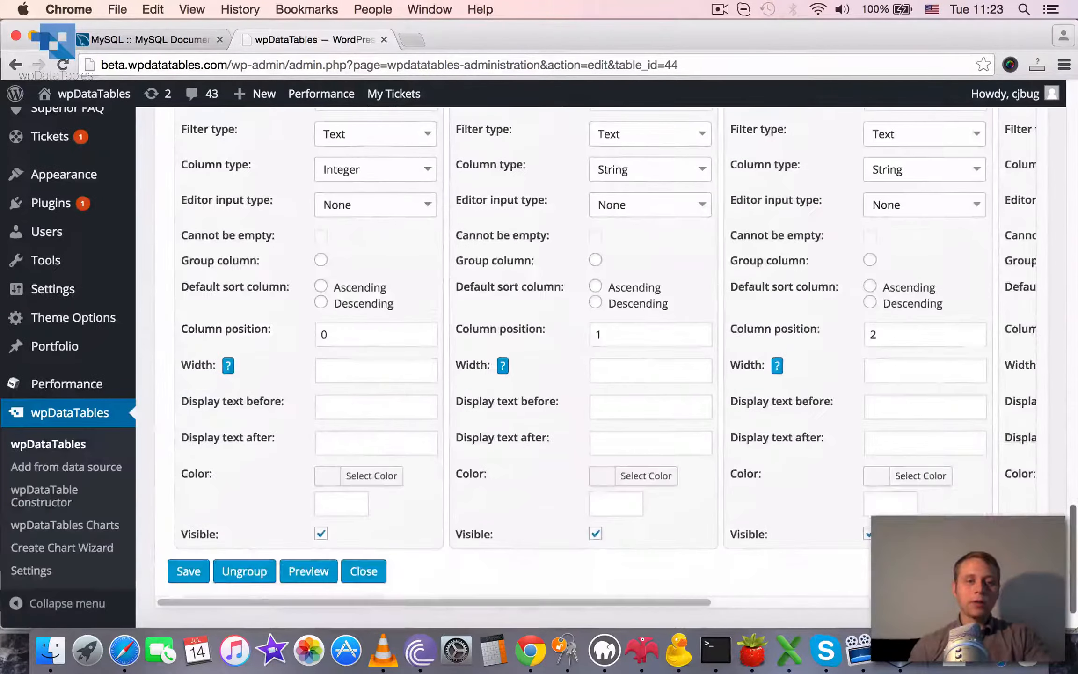
{"action": "left_click", "coordinate": [320, 533]}
Step: Set the editor input type of the Name and CountryCode columns to One-line edit
{"action": "left_click_drag", "start_coordinate": [422, 601], "coordinate": [506, 532]}
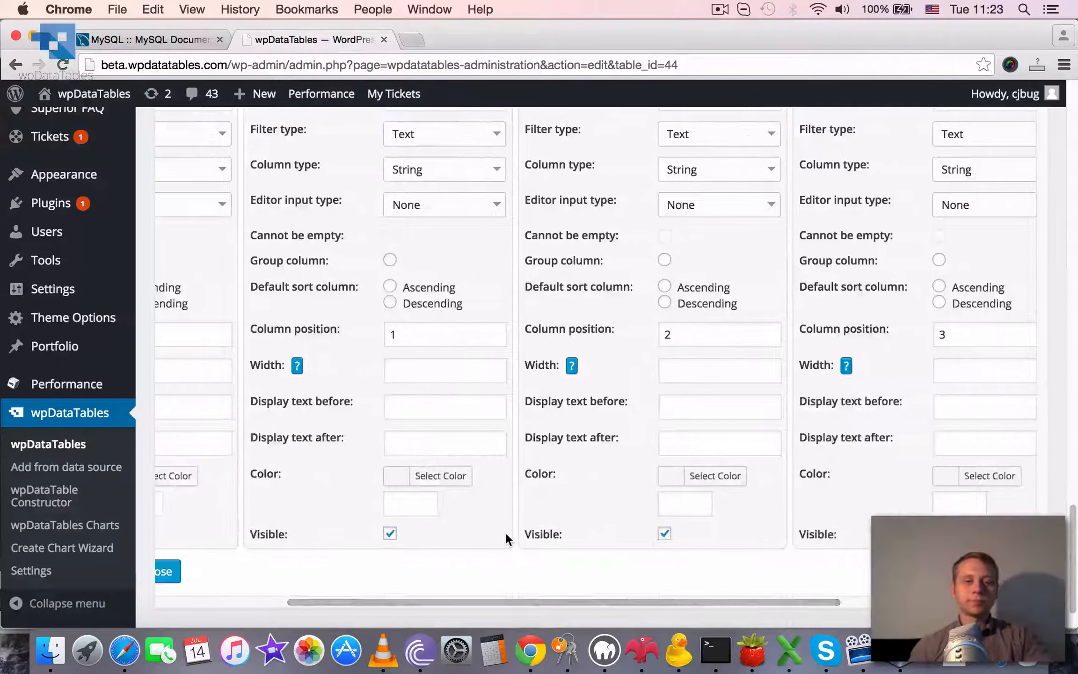
{"action": "scroll", "coordinate": [500, 533], "scroll_direction": "up", "scroll_amount": 4}
{"action": "scroll", "coordinate": [392, 264], "scroll_direction": "up", "scroll_amount": 2}
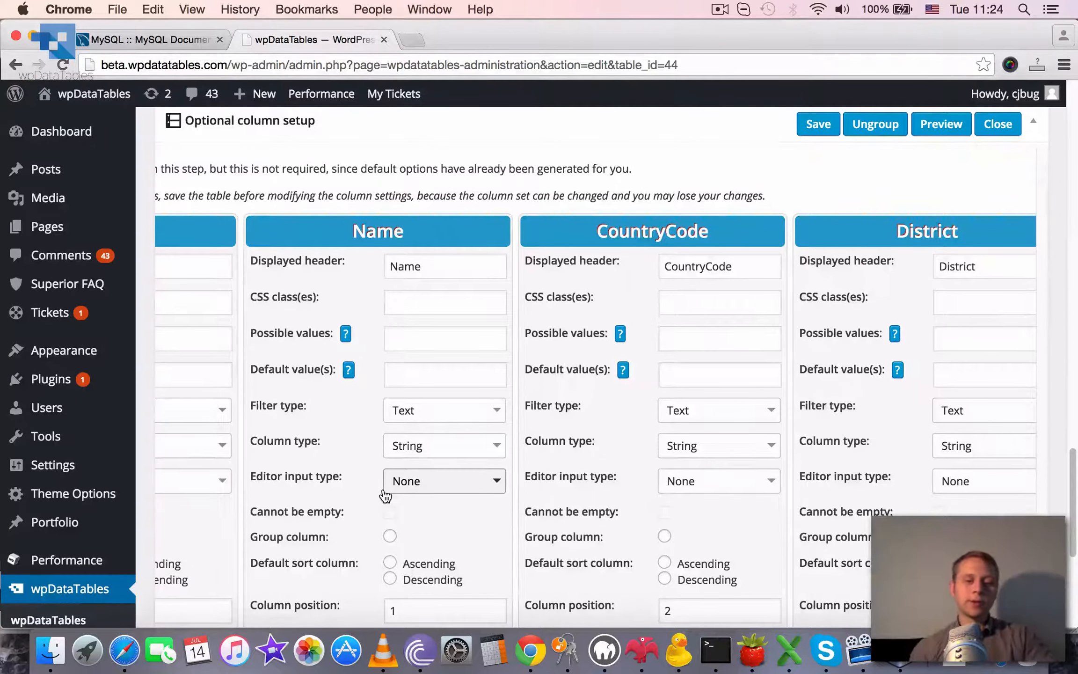
{"action": "left_click", "coordinate": [411, 480]}
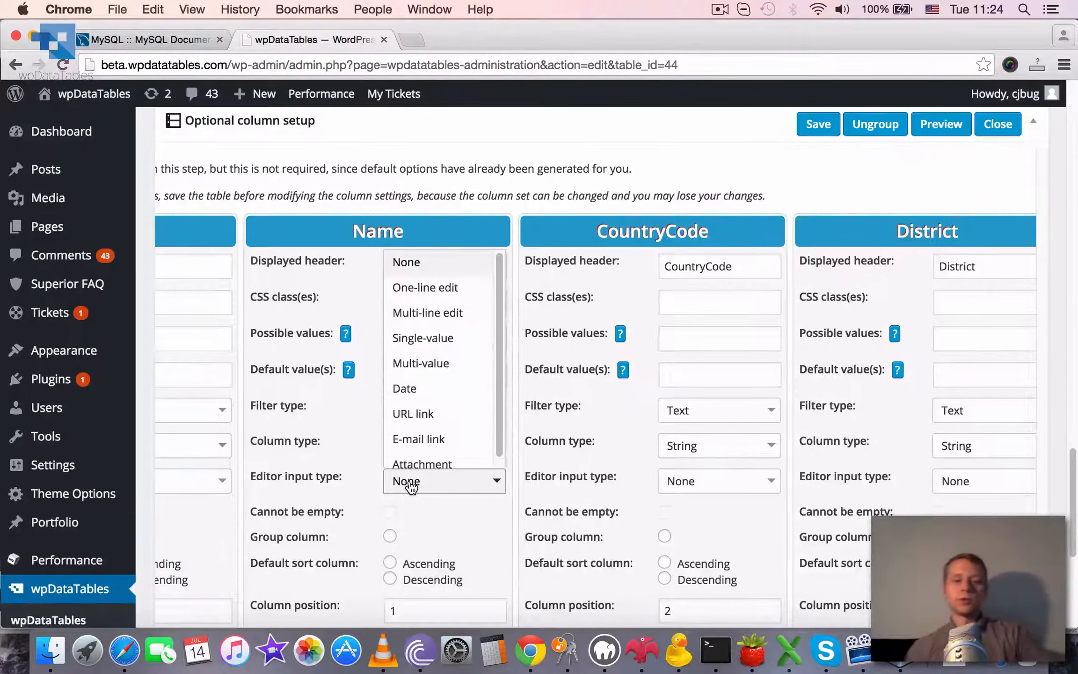
{"action": "left_click", "coordinate": [442, 286]}
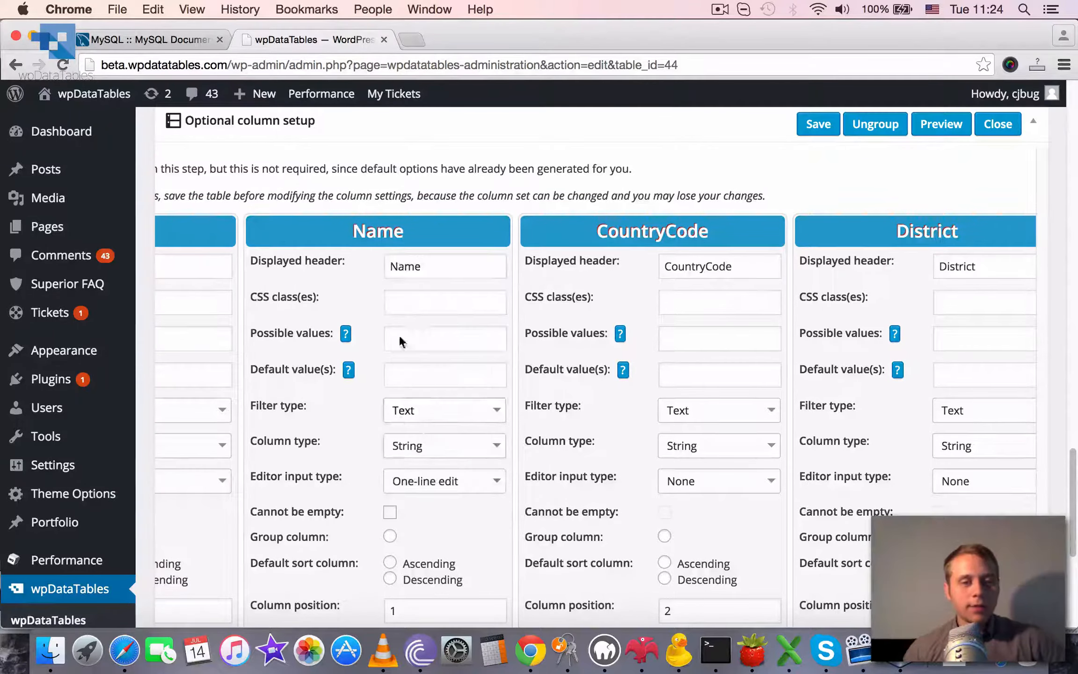
{"action": "left_click", "coordinate": [715, 487]}
{"action": "left_click", "coordinate": [700, 288]}
Step: Set the editor input type of the District and Population columns to One-line edit
{"action": "scroll", "coordinate": [677, 394], "scroll_direction": "down", "scroll_amount": 7}
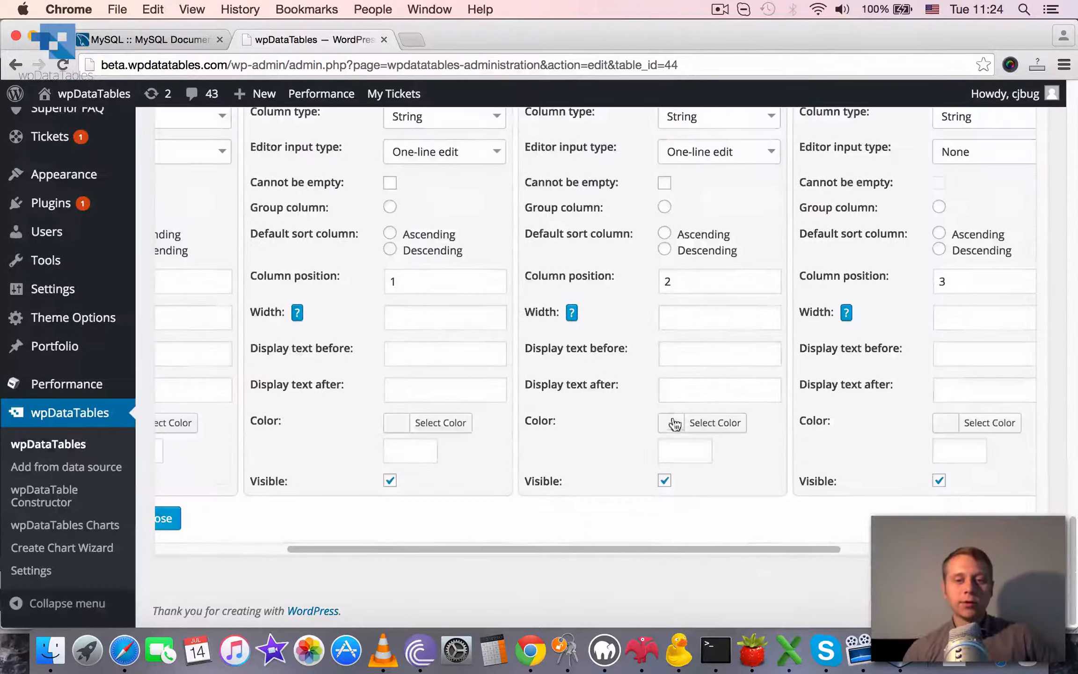
{"action": "left_click_drag", "start_coordinate": [549, 541], "coordinate": [810, 485]}
{"action": "scroll", "coordinate": [811, 486], "scroll_direction": "up", "scroll_amount": 5}
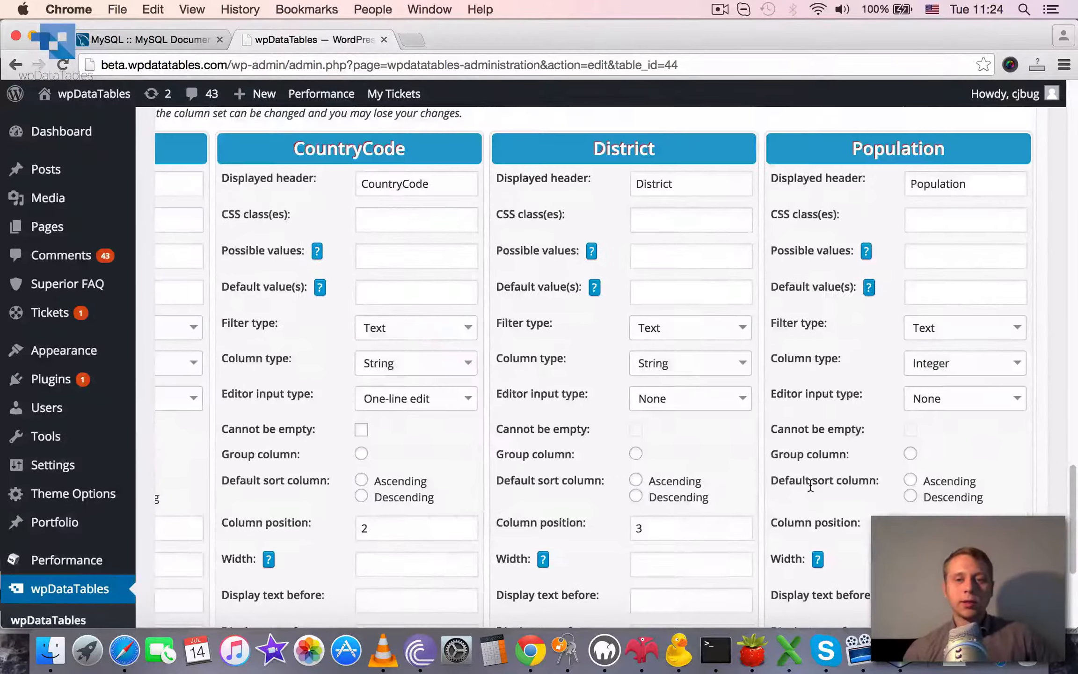
{"action": "left_click", "coordinate": [678, 404]}
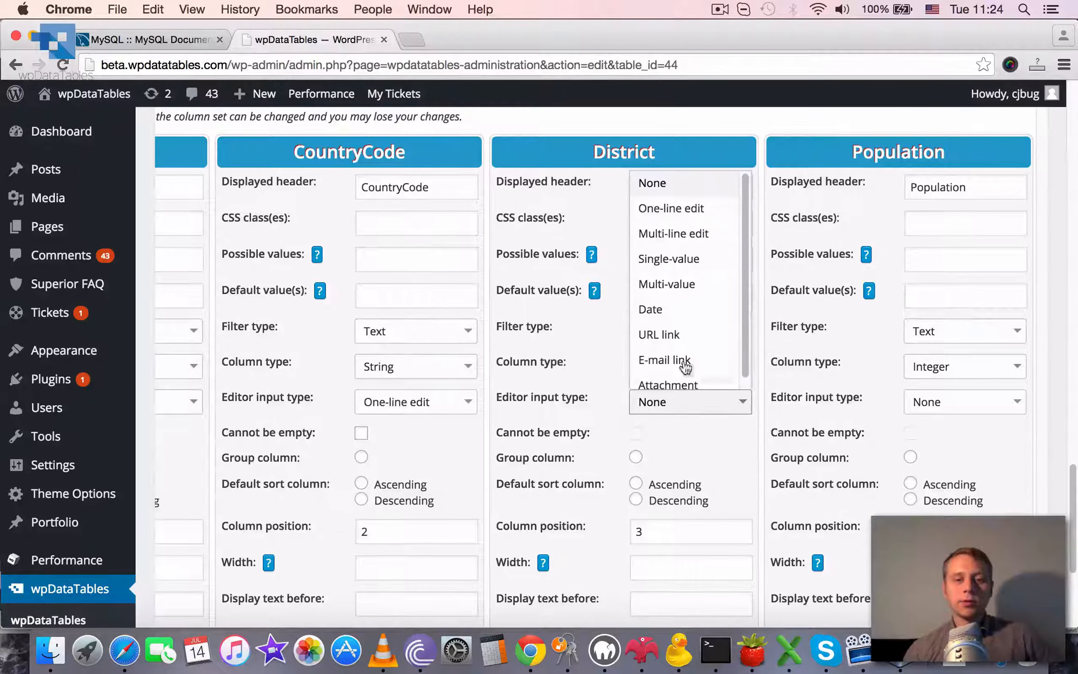
{"action": "left_click", "coordinate": [702, 209]}
{"action": "left_click", "coordinate": [940, 407]}
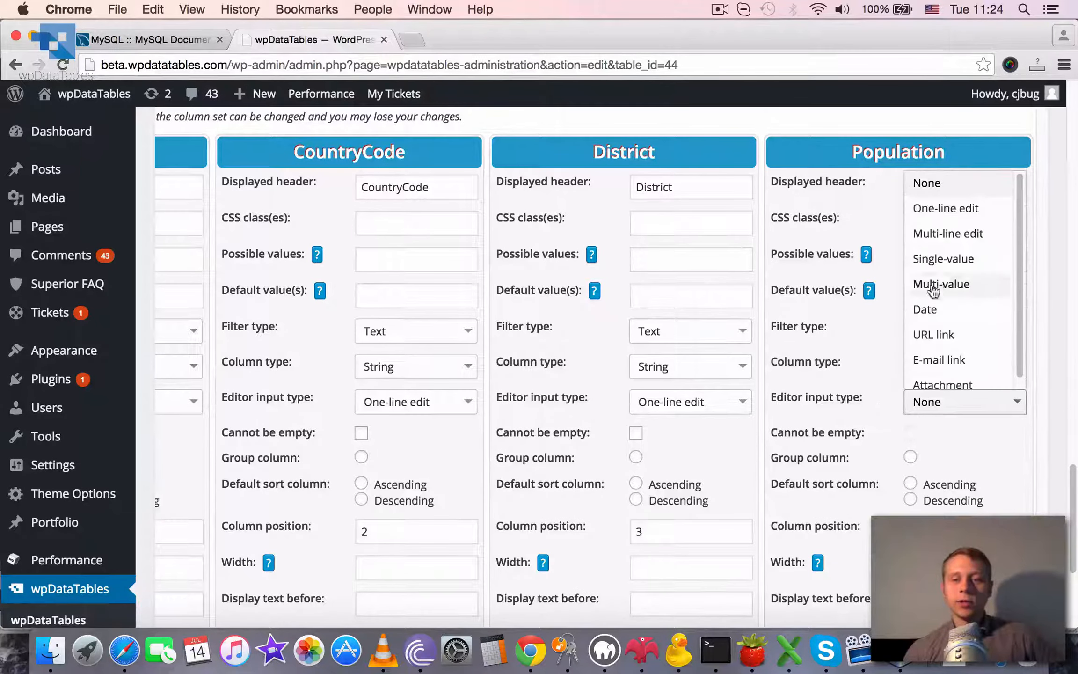
{"action": "left_click", "coordinate": [932, 210]}
Step: Save the table's column settings, leaving the ID column's editor input type at None
{"action": "scroll", "coordinate": [860, 594], "scroll_direction": "down", "scroll_amount": 5}
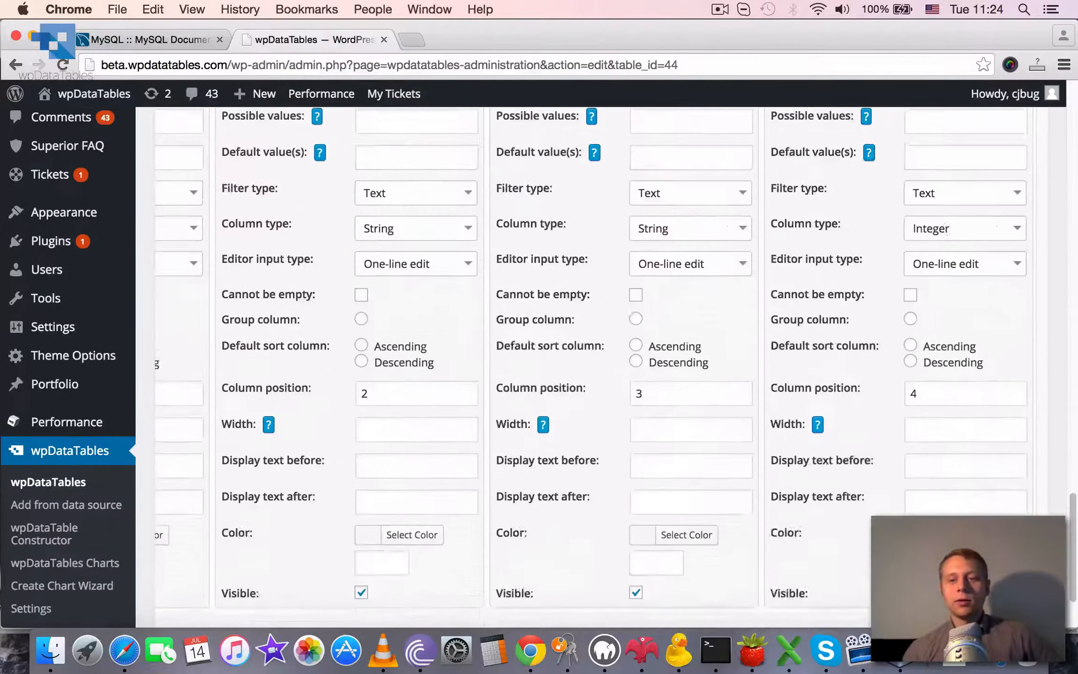
{"action": "left_click_drag", "start_coordinate": [867, 548], "coordinate": [419, 557]}
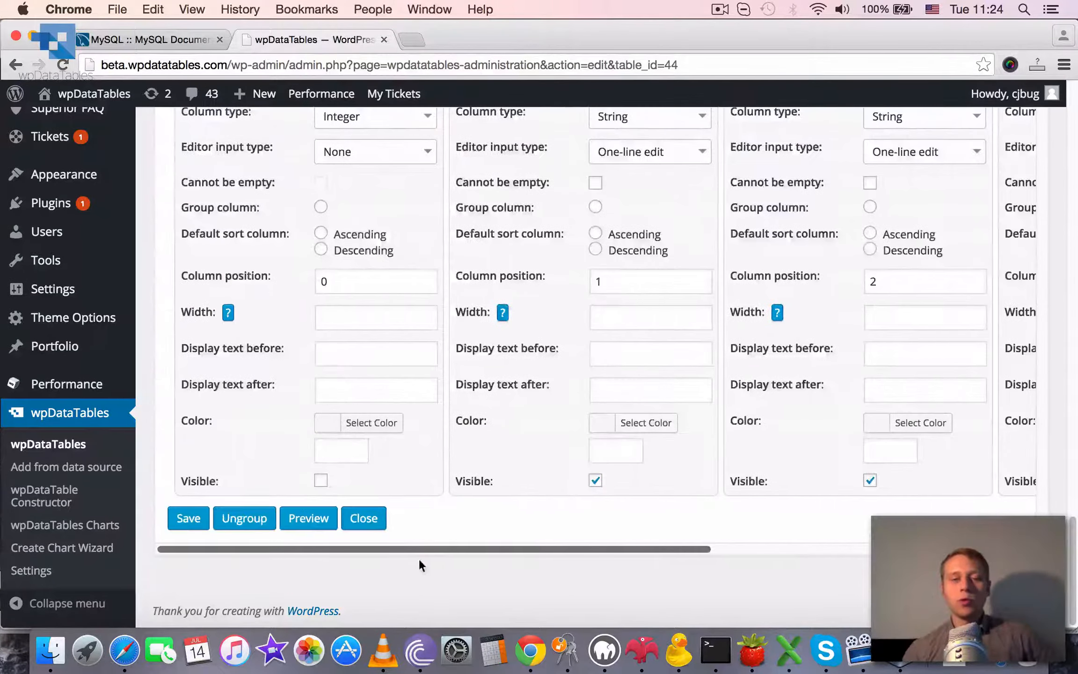
{"action": "scroll", "coordinate": [481, 517], "scroll_direction": "up", "scroll_amount": 5}
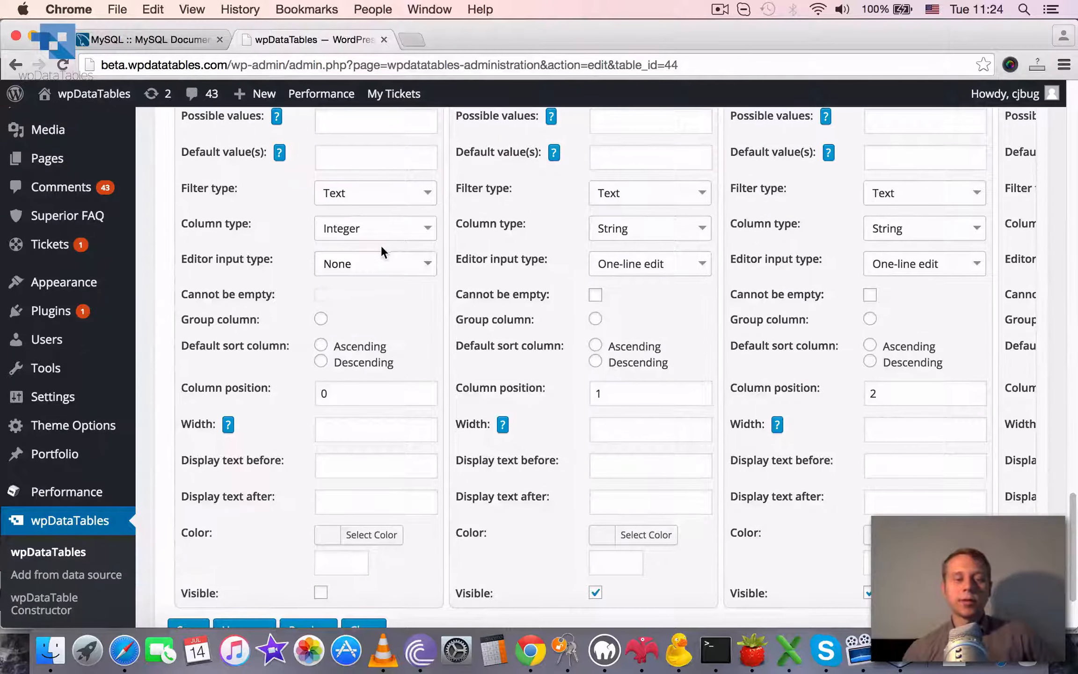
{"action": "scroll", "coordinate": [443, 271], "scroll_direction": "down", "scroll_amount": 3}
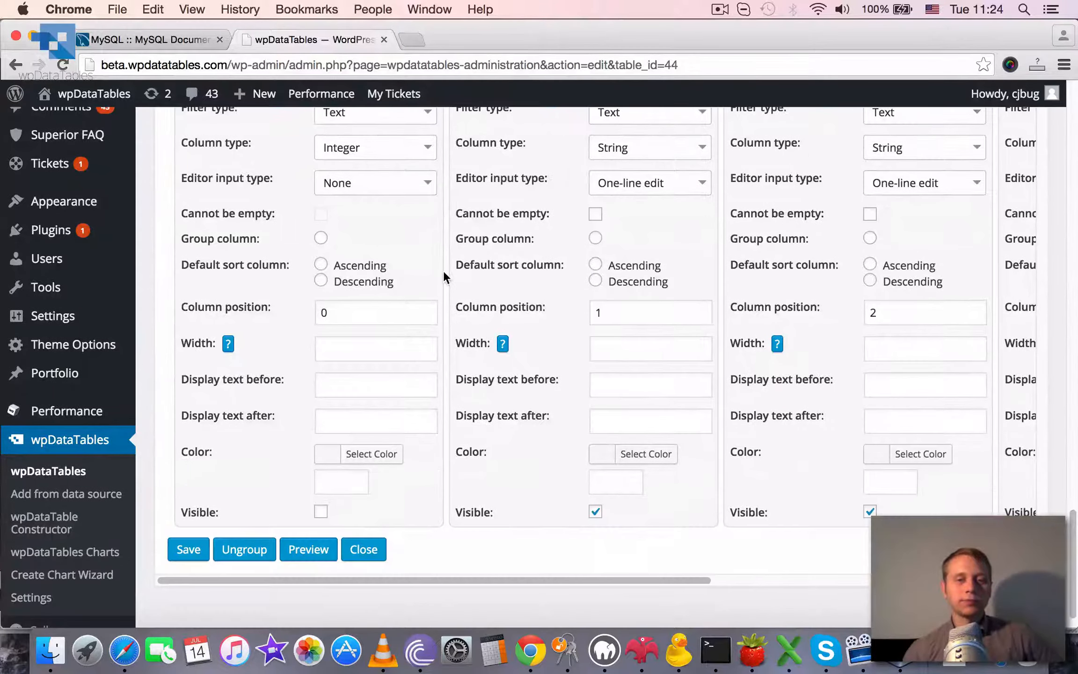
{"action": "left_click", "coordinate": [189, 550]}
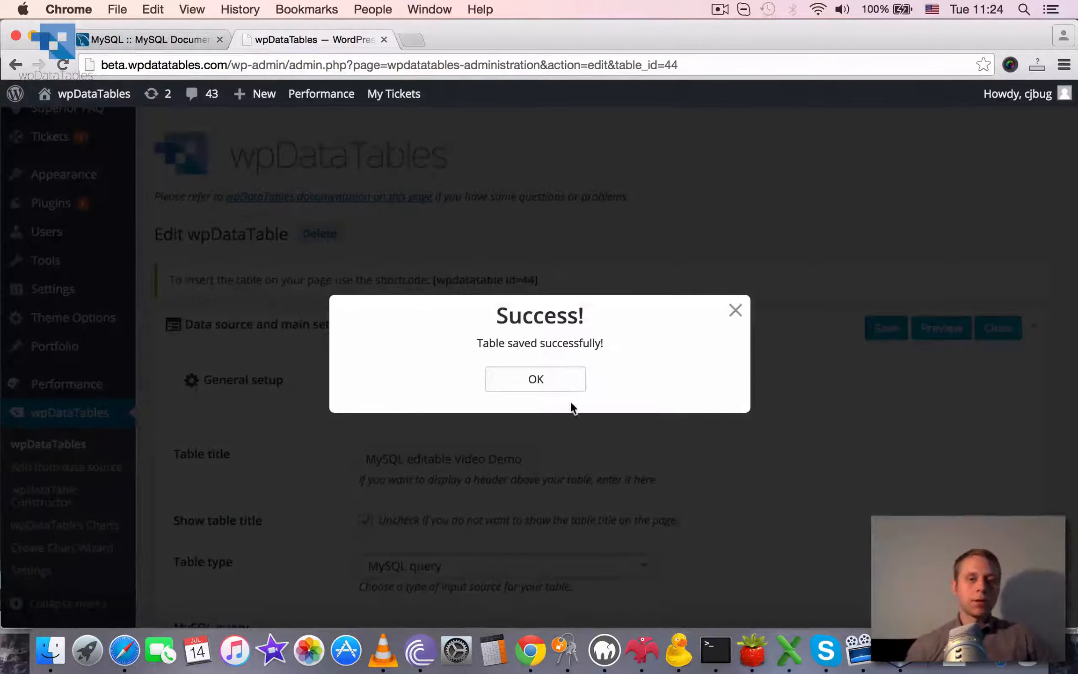
{"action": "left_click", "coordinate": [556, 385]}
Step: Copy the table's shortcode [wpdatatable id=44]
{"action": "left_click_drag", "start_coordinate": [538, 280], "coordinate": [441, 281]}
{"action": "right_click", "coordinate": [434, 280]}
{"action": "left_click", "coordinate": [471, 283]}
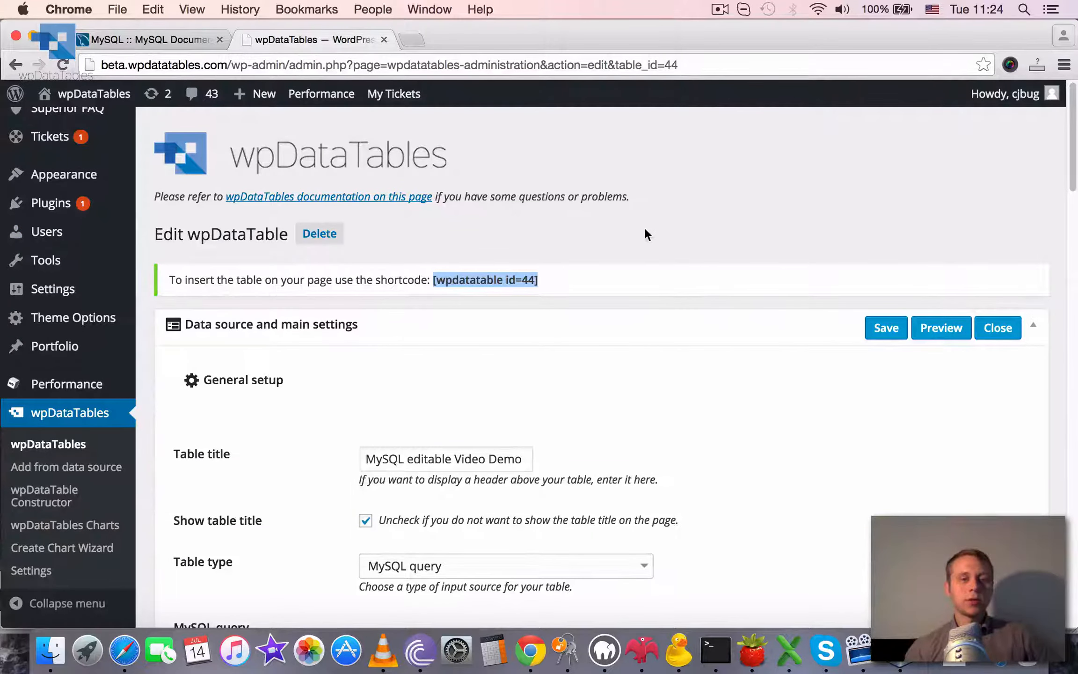
{"action": "left_click", "coordinate": [629, 236]}
{"action": "scroll", "coordinate": [392, 243], "scroll_direction": "down", "scroll_amount": 6}
{"action": "scroll", "coordinate": [392, 243], "scroll_direction": "up", "scroll_amount": 6}
Step: Add a new WordPress page titled "Edit MySQL table"
{"action": "mouse_move", "coordinate": [74, 238]}
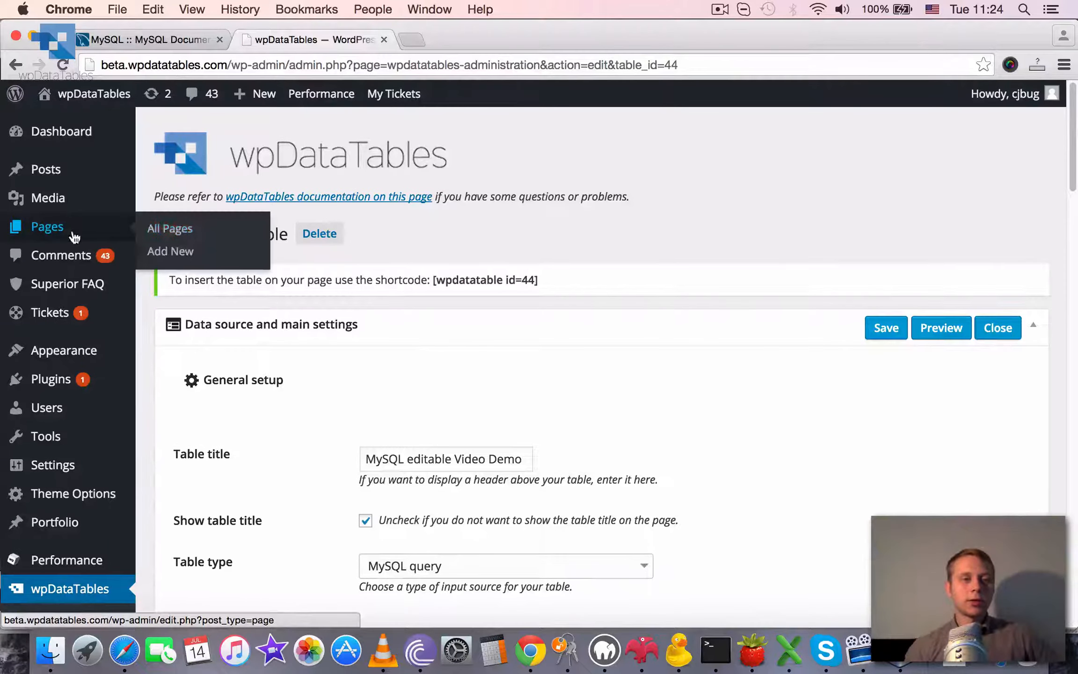
{"action": "left_click", "coordinate": [178, 251]}
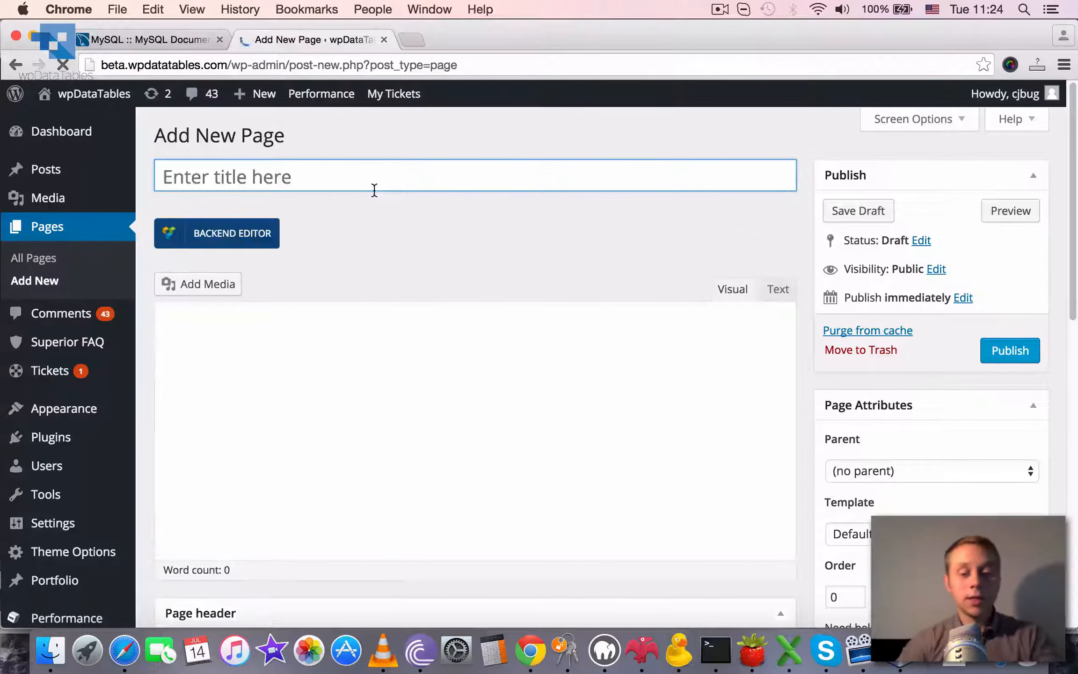
{"action": "type", "text": "Edit My"}
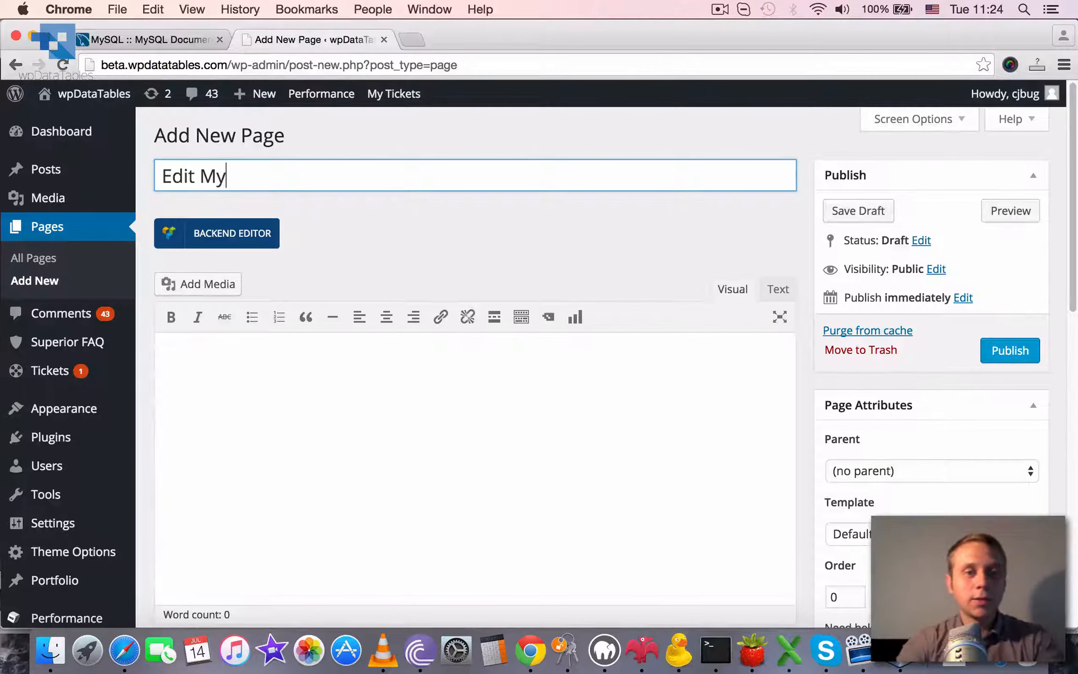
{"action": "type", "text": "SQL"}
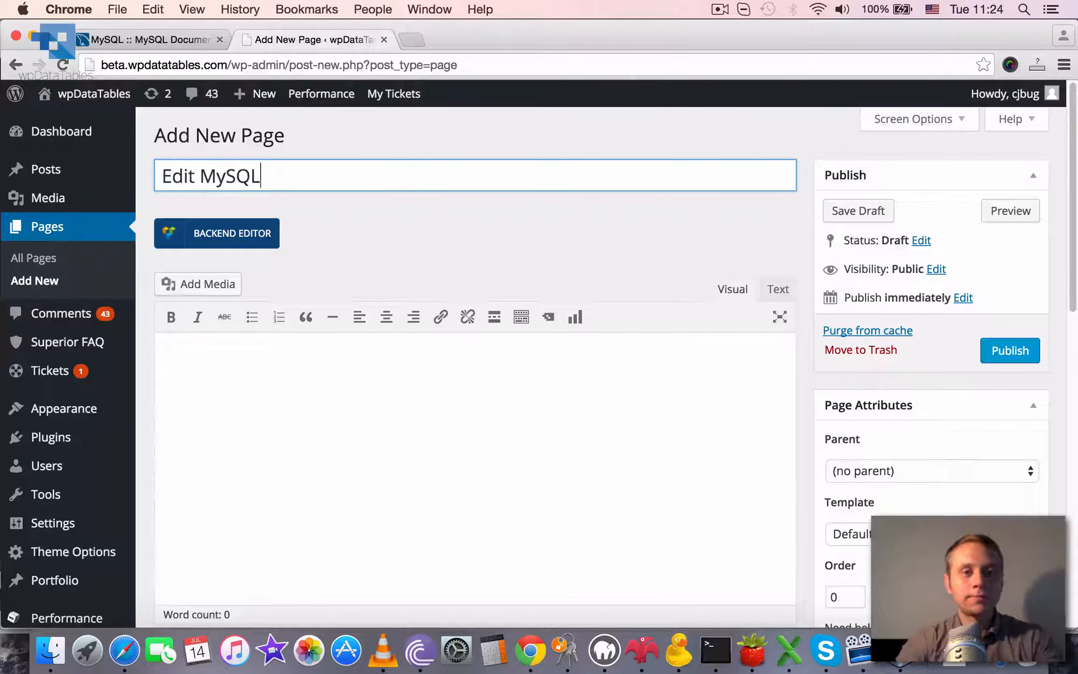
{"action": "left_click", "coordinate": [745, 7]}
{"action": "left_click", "coordinate": [721, 8]}
{"action": "left_click", "coordinate": [743, 60]}
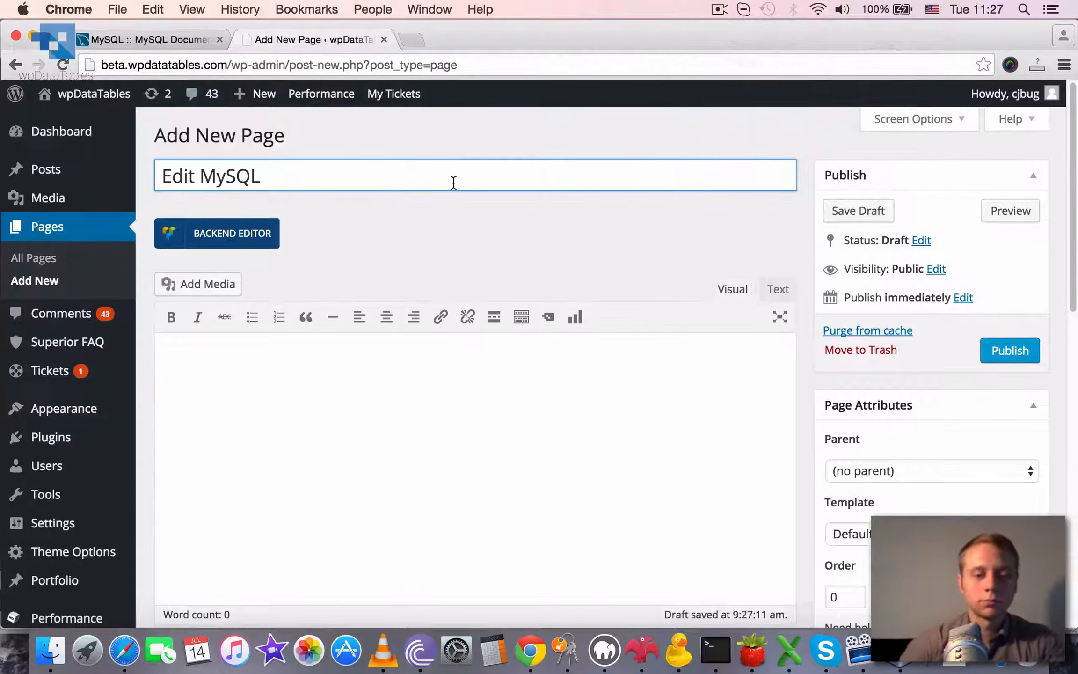
{"action": "type", "text": "table"}
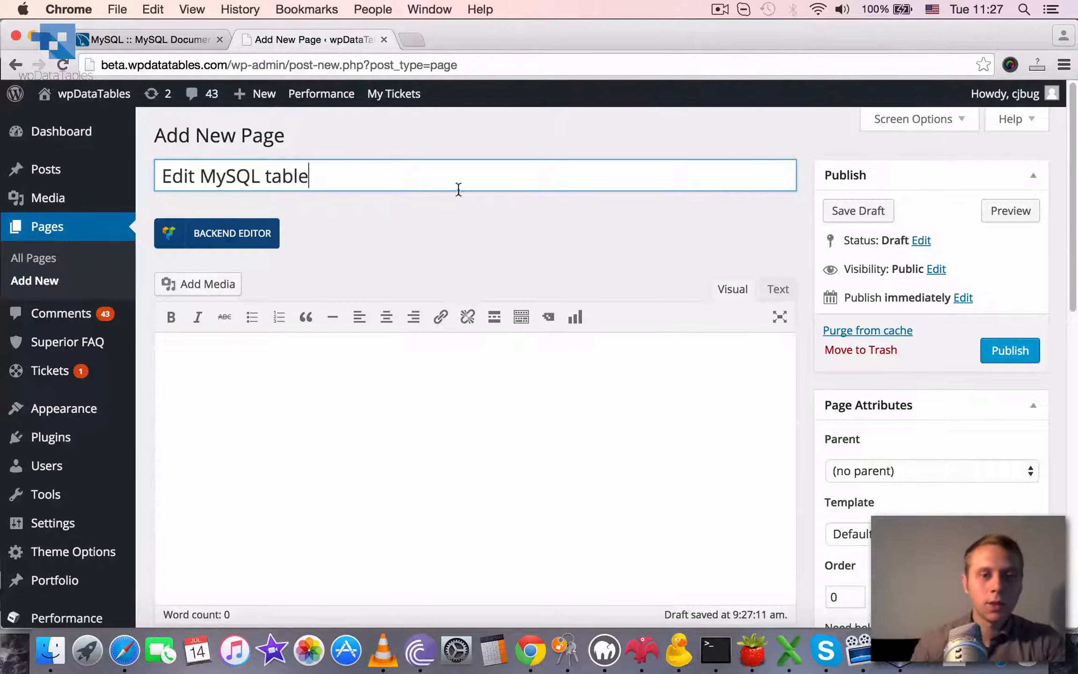
Step: Insert the wpDataTable "MySQL editable Video Demo (id: 44)" into the page body
{"action": "left_click", "coordinate": [248, 371]}
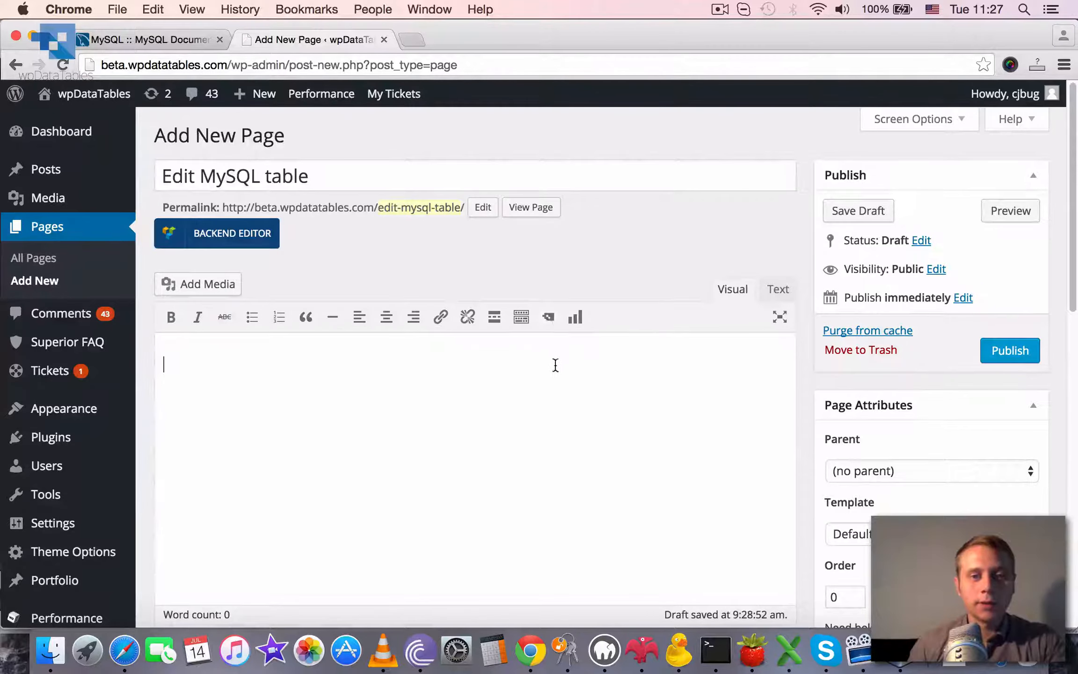
{"action": "scroll", "coordinate": [554, 365], "scroll_direction": "down", "scroll_amount": 2}
{"action": "left_click", "coordinate": [549, 233]}
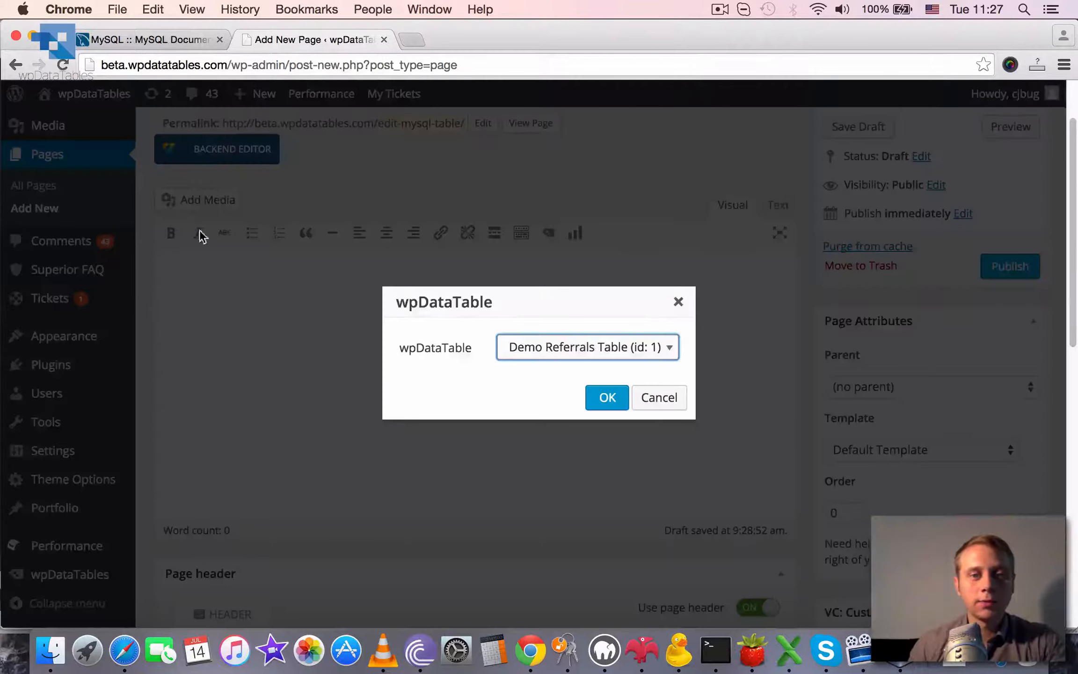
{"action": "left_click_drag", "start_coordinate": [458, 294], "coordinate": [437, 174]}
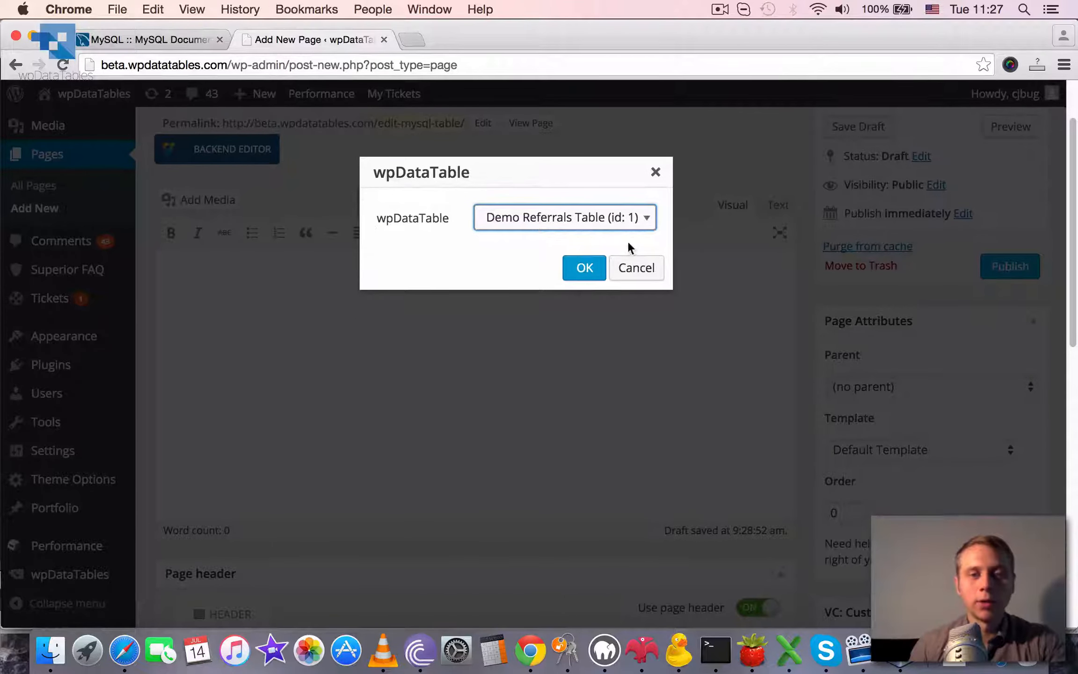
{"action": "left_click", "coordinate": [602, 219]}
{"action": "scroll", "coordinate": [794, 296], "scroll_direction": "down", "scroll_amount": 2}
{"action": "scroll", "coordinate": [791, 468], "scroll_direction": "down", "scroll_amount": 5}
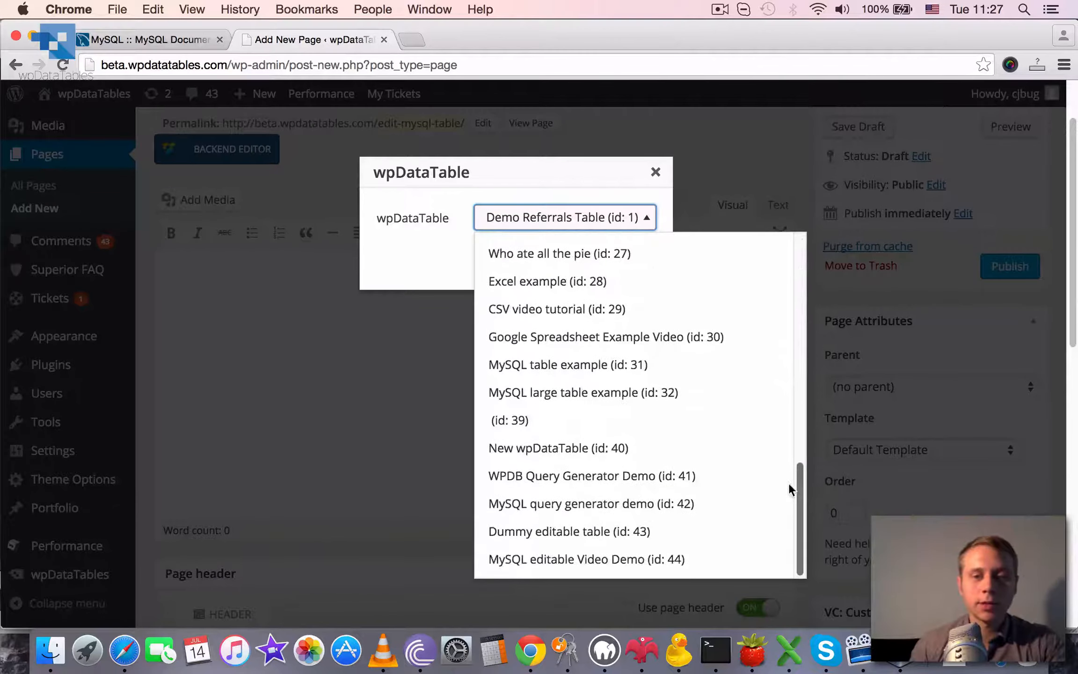
{"action": "left_click", "coordinate": [683, 556]}
{"action": "left_click", "coordinate": [591, 266]}
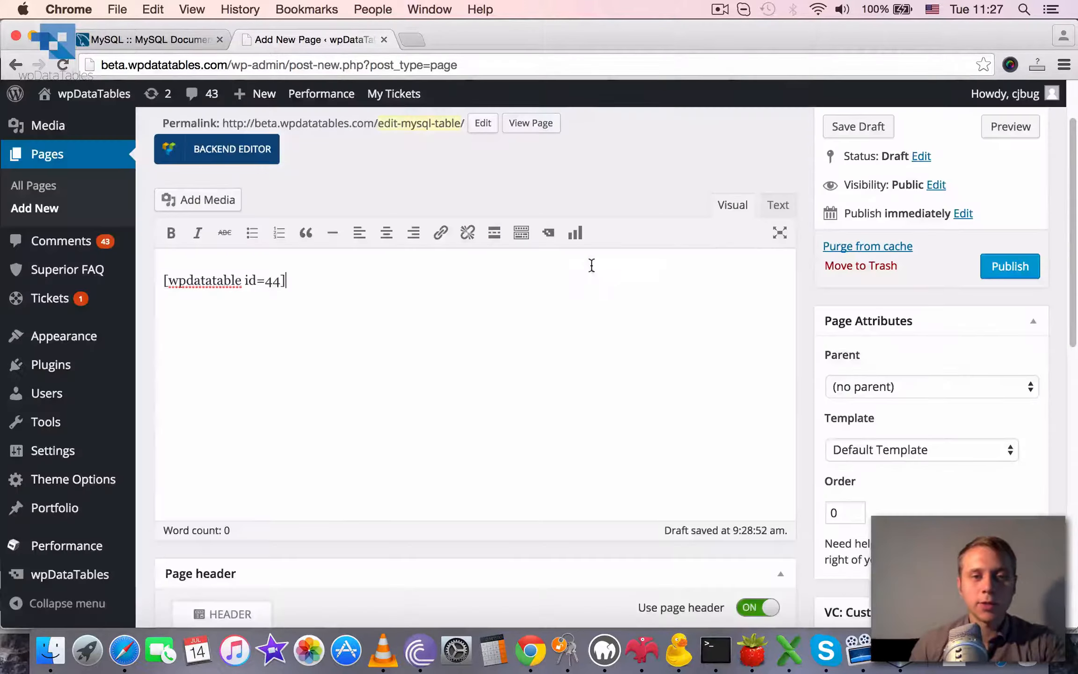
Step: Publish the page and open it on the front end to show the editable table
{"action": "left_click", "coordinate": [1009, 265]}
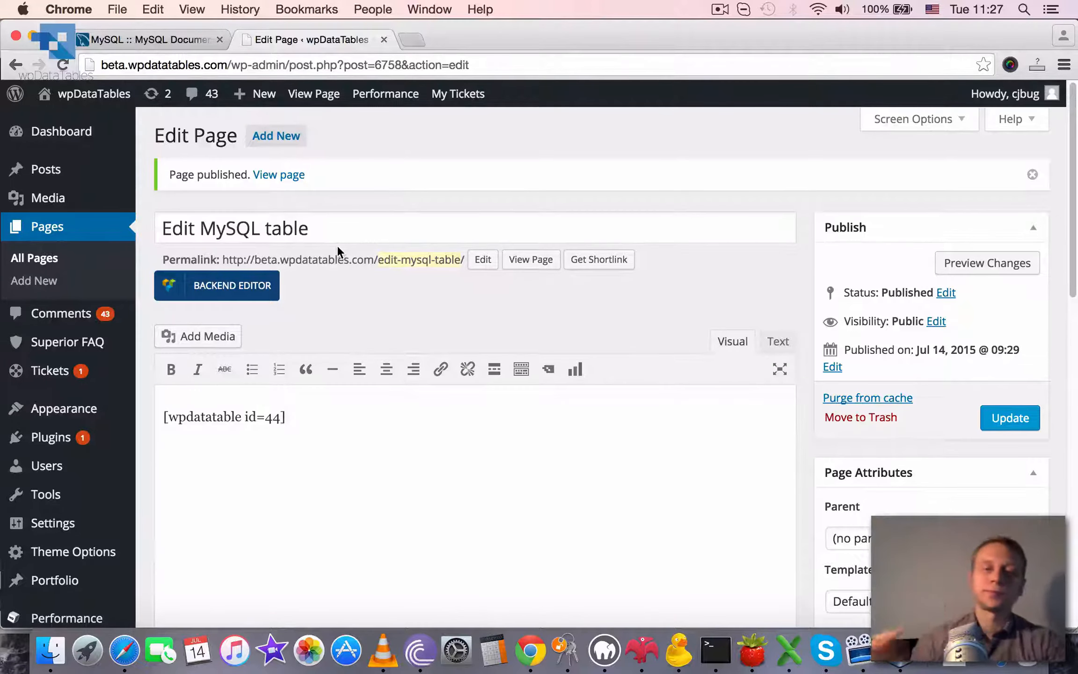
{"action": "left_click", "coordinate": [539, 258]}
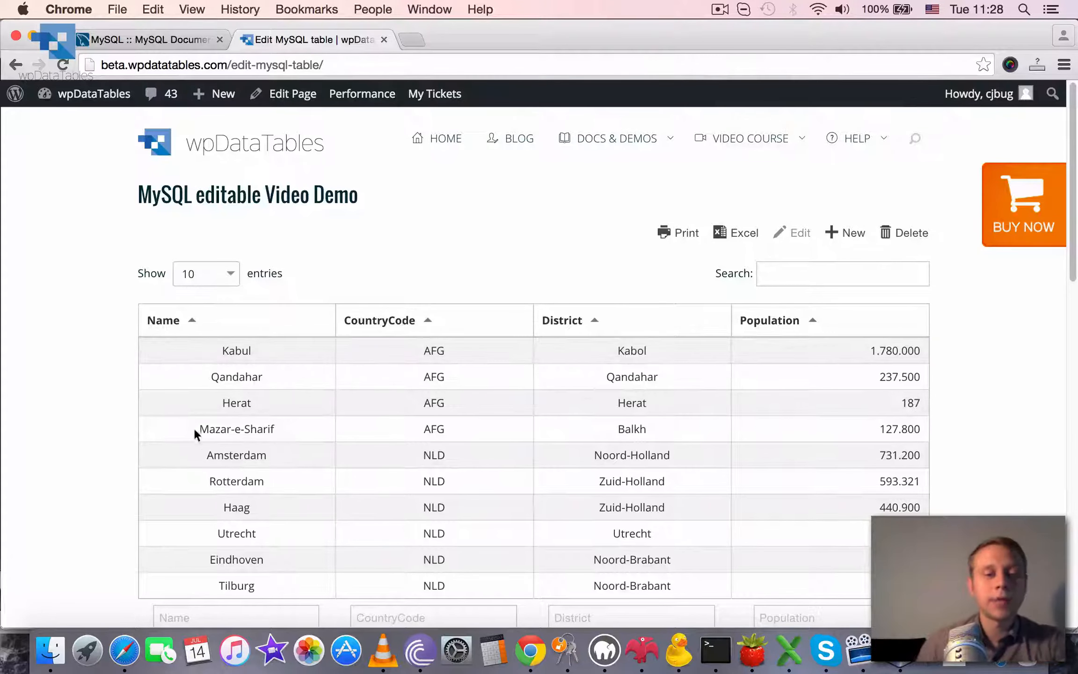
{"action": "scroll", "coordinate": [399, 435], "scroll_direction": "down", "scroll_amount": 1}
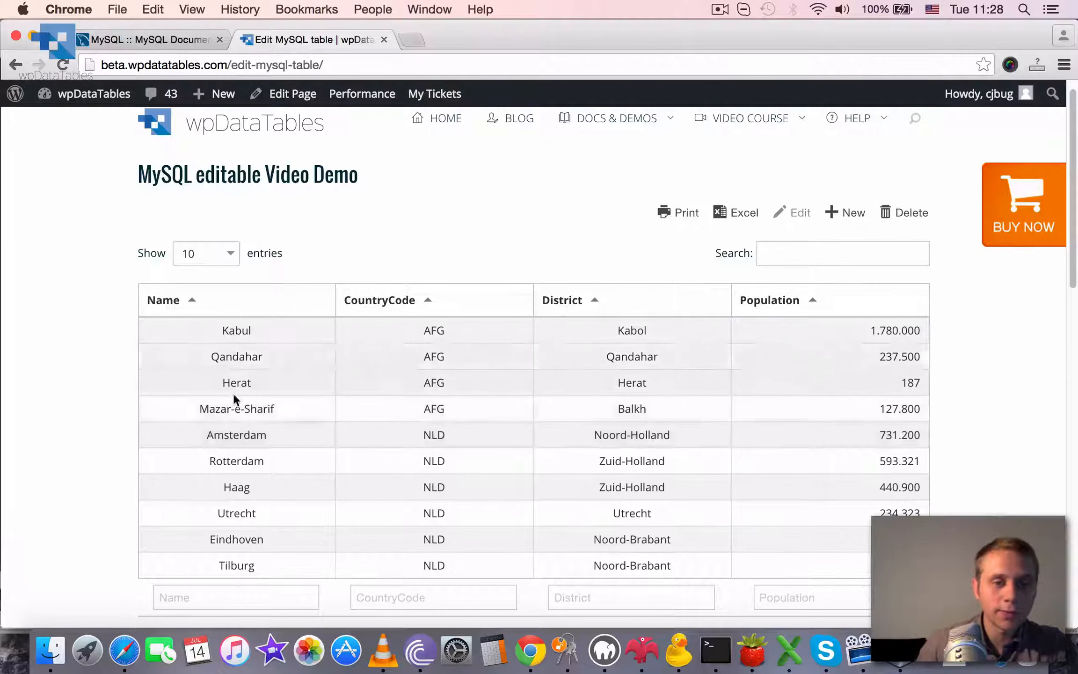
Step: Edit the Haag row in the front-end table, setting its Name to Haageeee, and save the entry
{"action": "left_click", "coordinate": [272, 482]}
{"action": "left_click", "coordinate": [794, 213]}
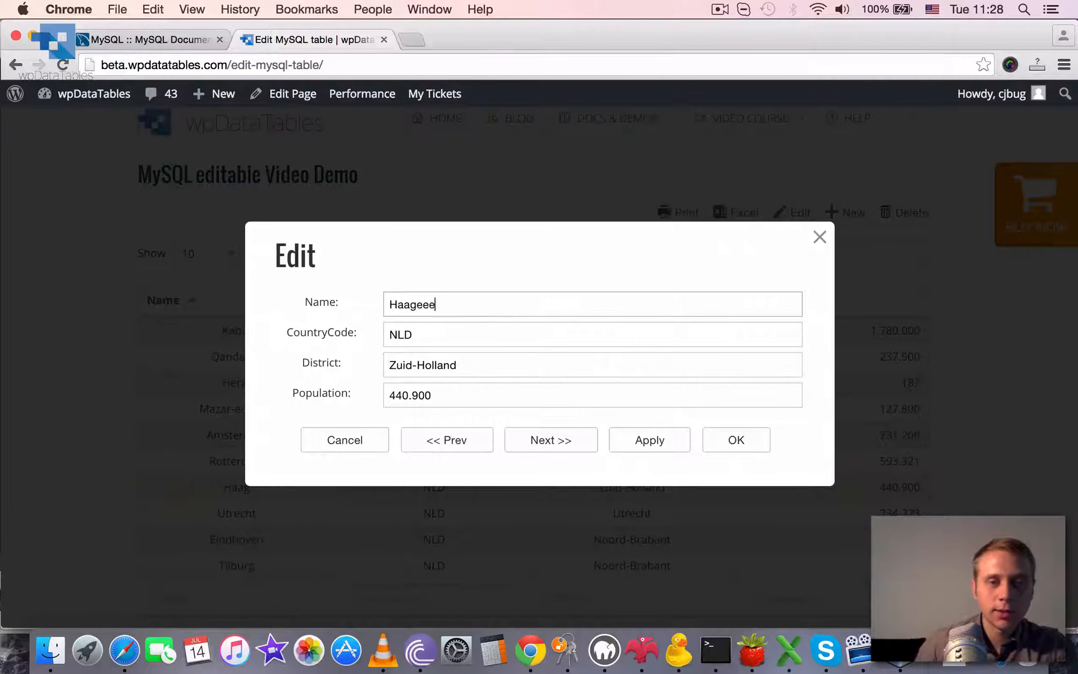
{"action": "left_click", "coordinate": [742, 443]}
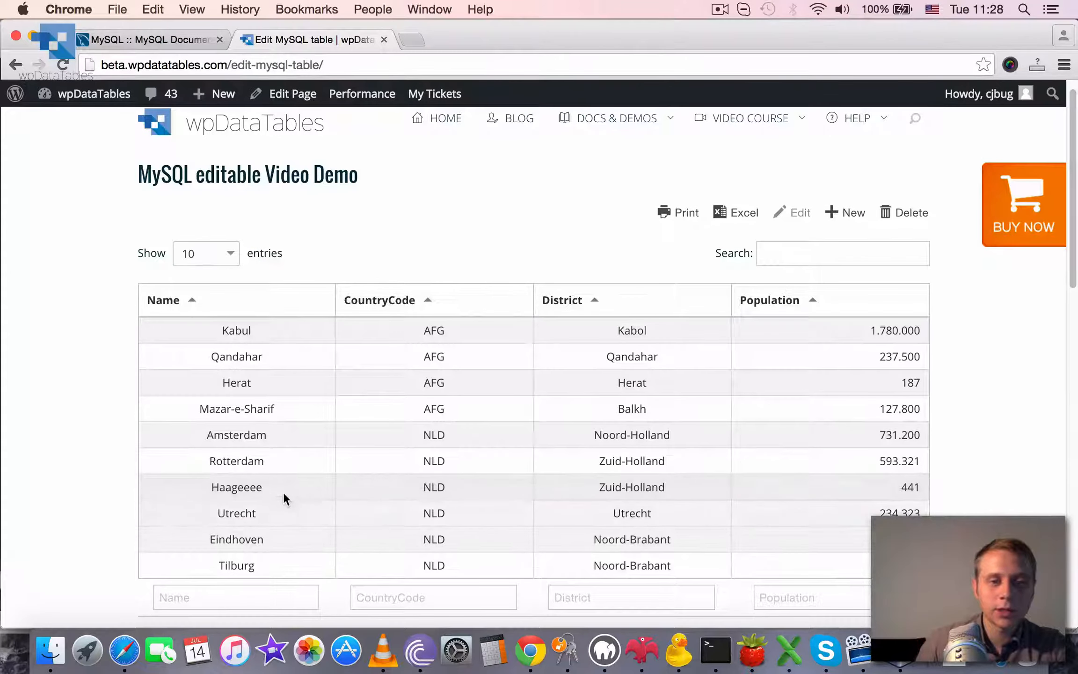
Step: Edit the Haageeee row again, setting its Name back to Haag, and save the entry
{"action": "left_click", "coordinate": [283, 491]}
{"action": "left_click", "coordinate": [799, 223]}
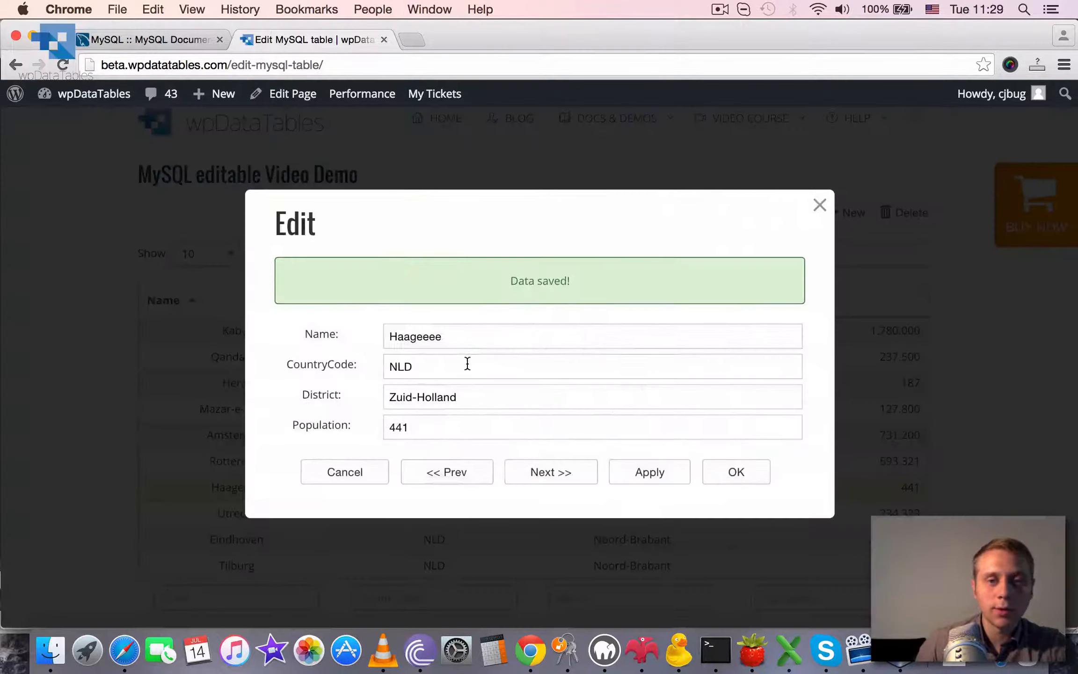
{"action": "left_click_drag", "start_coordinate": [417, 337], "coordinate": [620, 336]}
{"action": "type", "text": "e"}
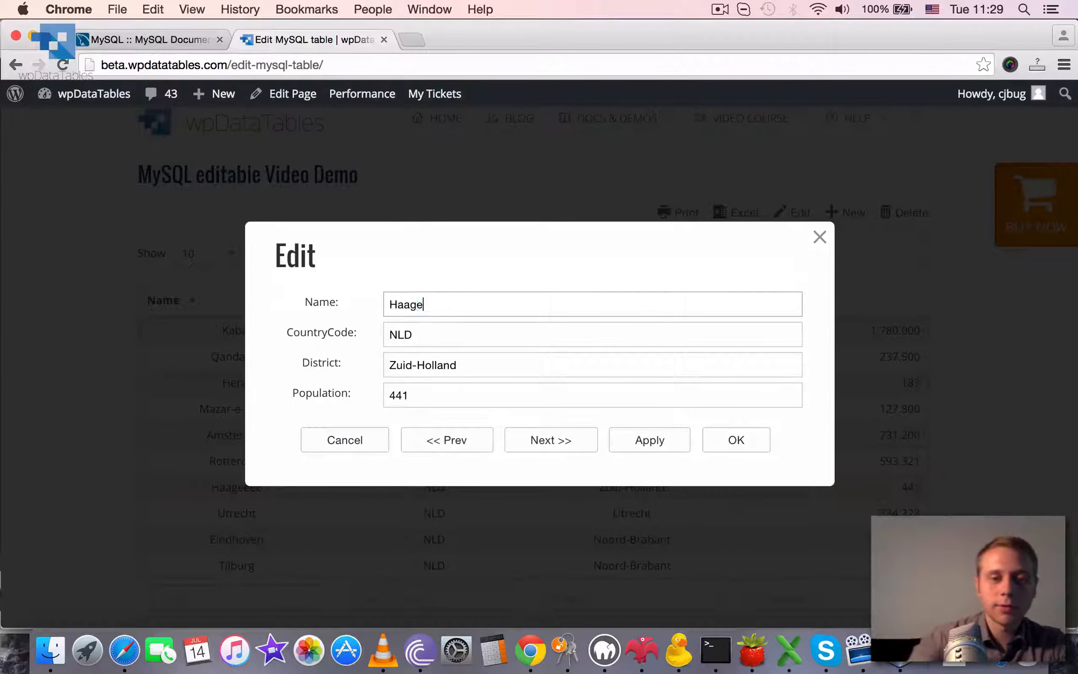
{"action": "left_click", "coordinate": [727, 441]}
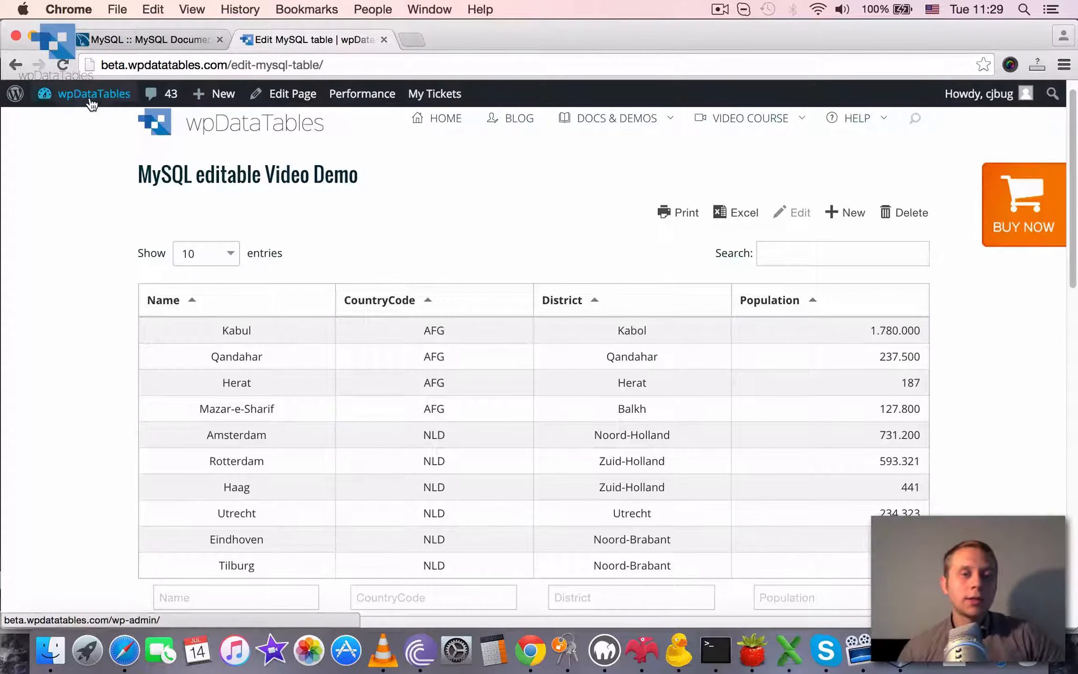
Step: Return to the WordPress admin dashboard from the published page
{"action": "mouse_move", "coordinate": [84, 93]}
{"action": "left_click", "coordinate": [68, 132]}
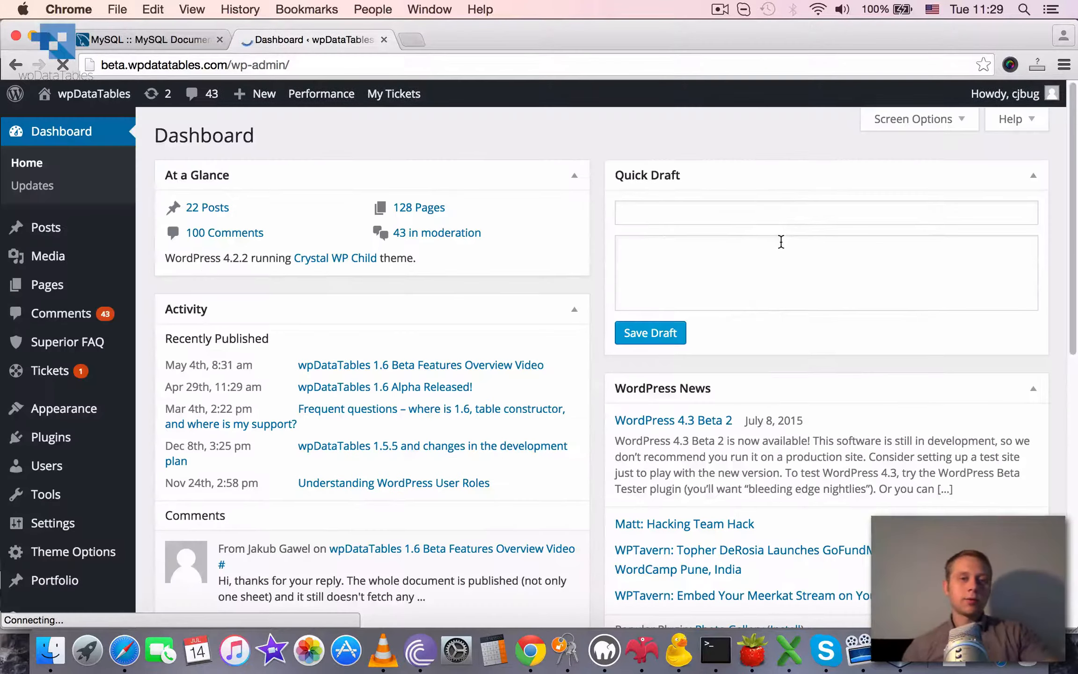
{"action": "scroll", "coordinate": [374, 349], "scroll_direction": "down", "scroll_amount": 10}
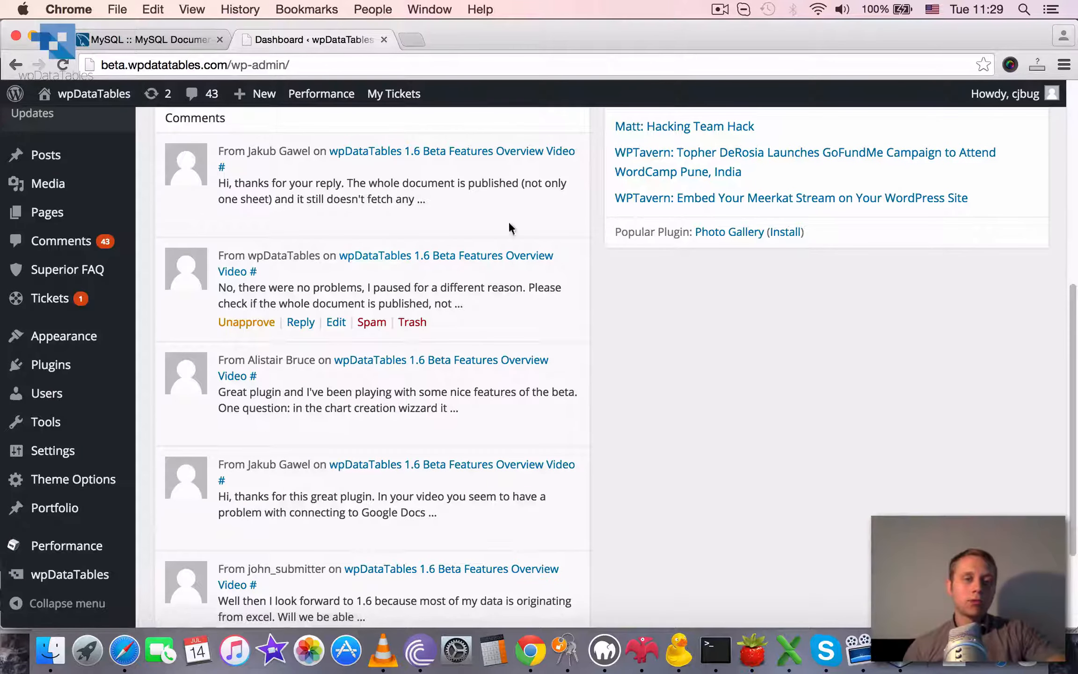
{"action": "left_click_drag", "start_coordinate": [563, 36], "coordinate": [562, 35]}
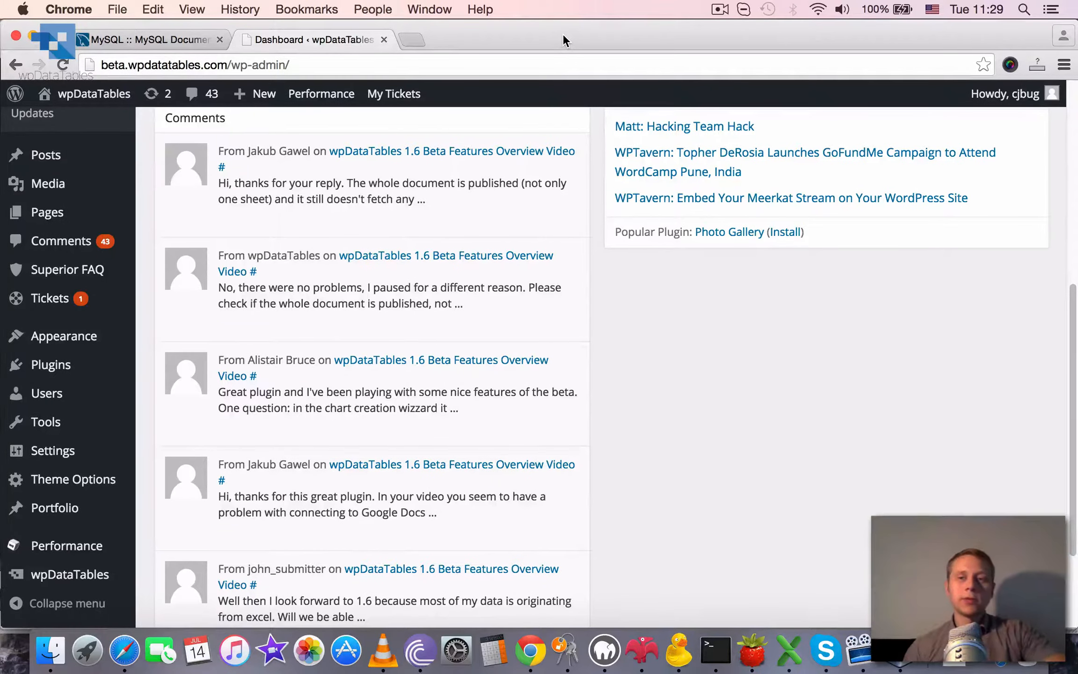